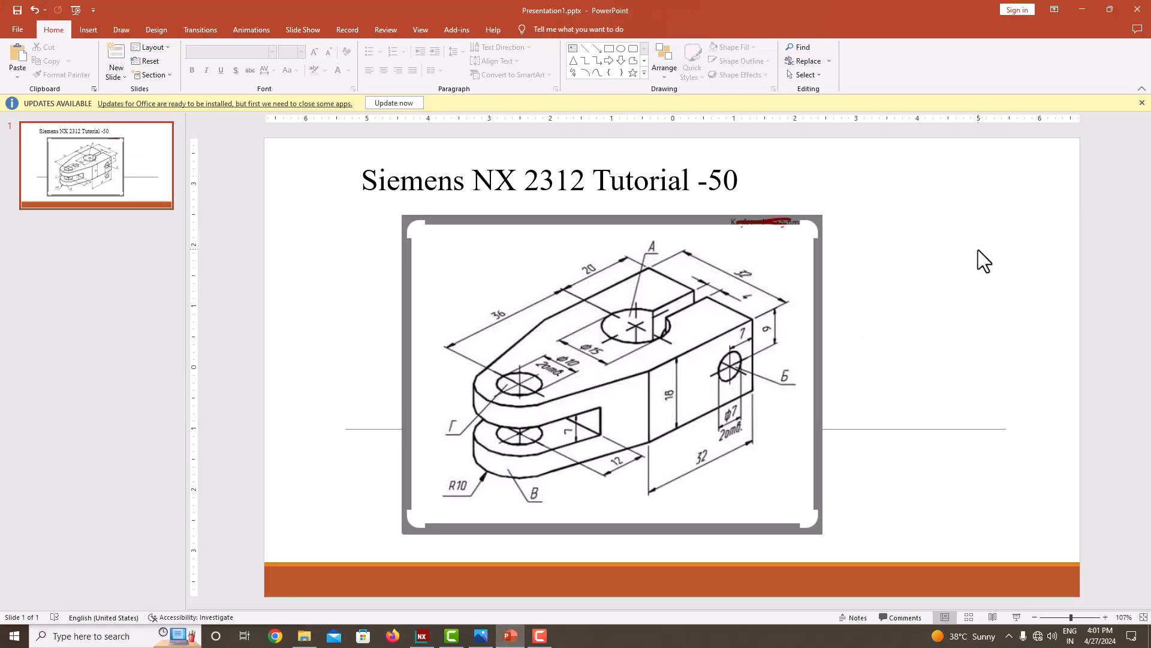
Switch to NX and create a new millimetre Model part named model2.prt in the tutorial_50 folder.
{"action": "left_click", "coordinate": [422, 636]}
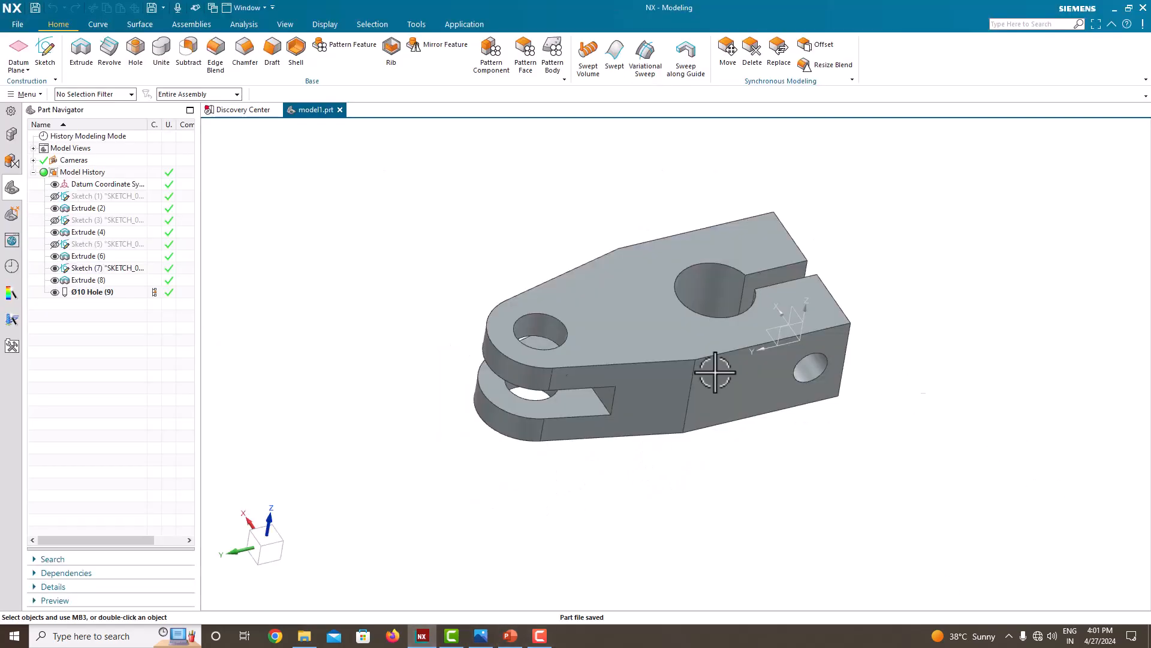
{"action": "left_click", "coordinate": [19, 27]}
{"action": "left_click", "coordinate": [24, 40]}
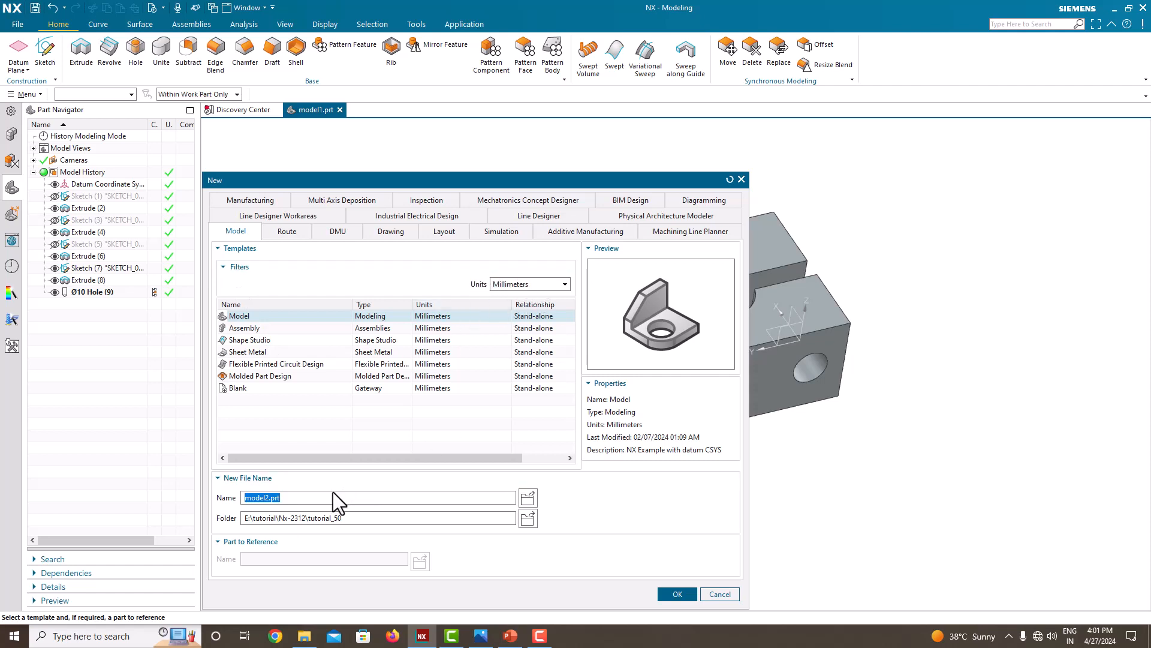
{"action": "left_click", "coordinate": [384, 519]}
{"action": "left_click", "coordinate": [675, 593]}
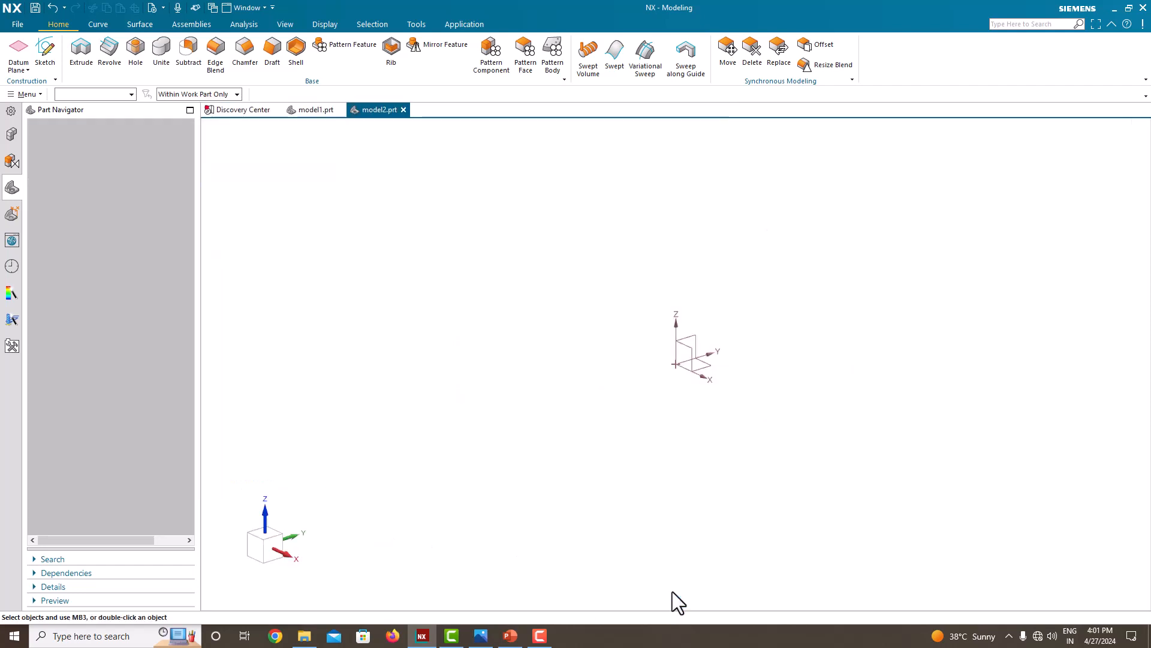
Bring up the reference drawing image and arrange the NX window beside it.
{"action": "left_click", "coordinate": [481, 637]}
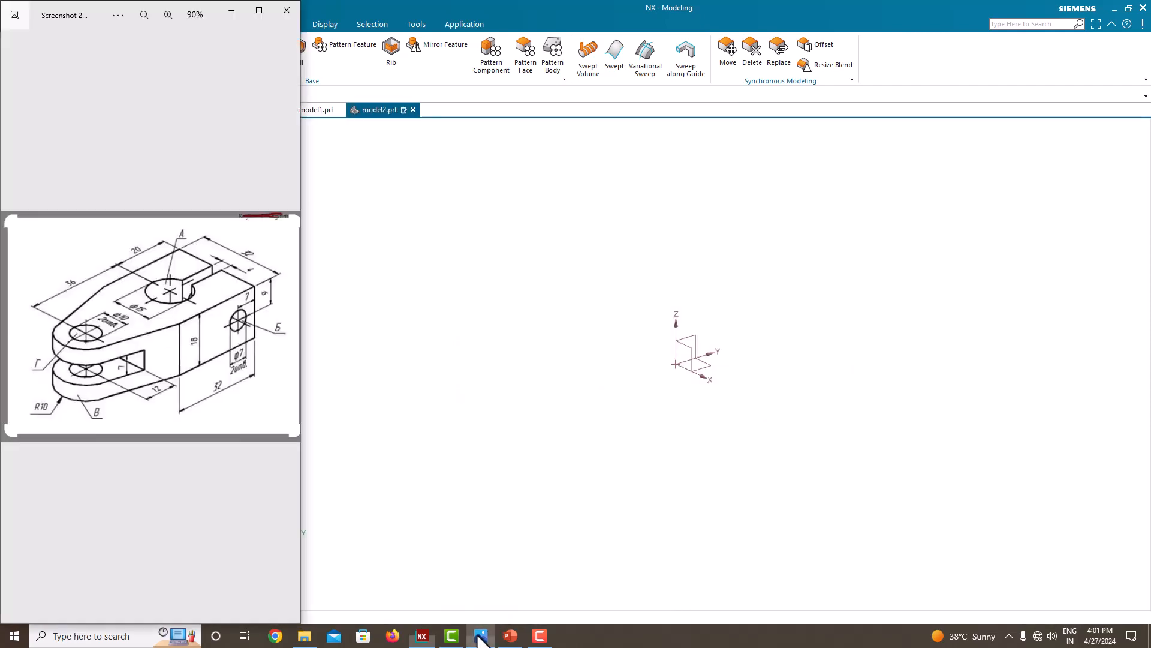
{"action": "left_click", "coordinate": [533, 359]}
{"action": "key", "text": "super+Right"}
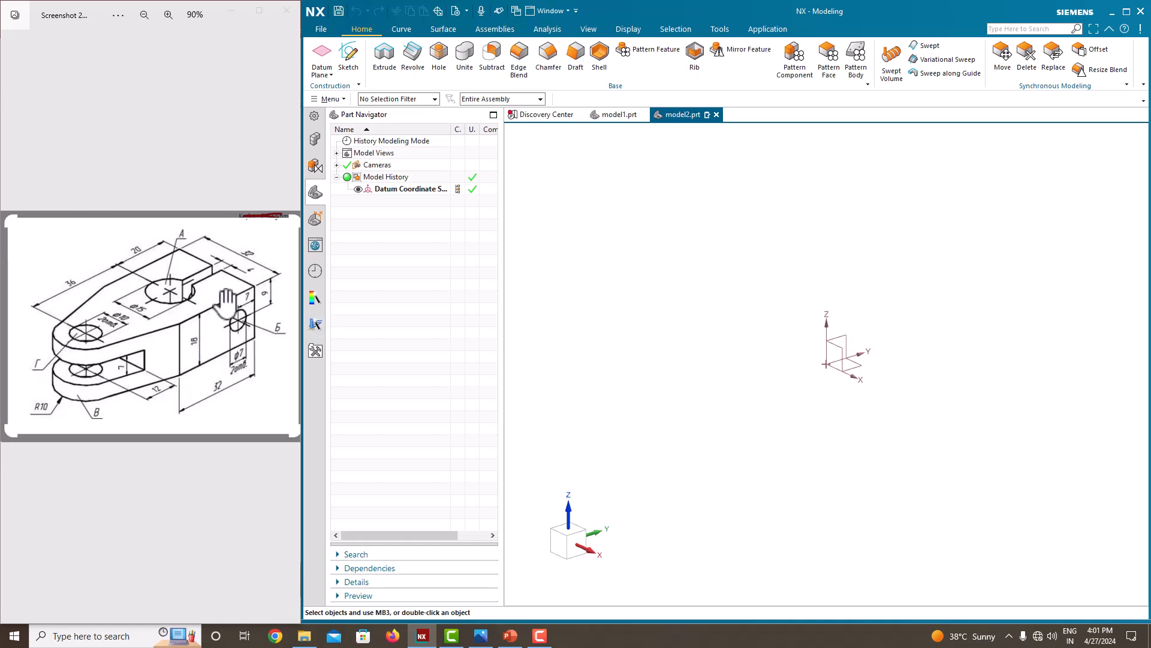
Create a new sketch on the Top principal plane.
{"action": "left_click", "coordinate": [358, 67]}
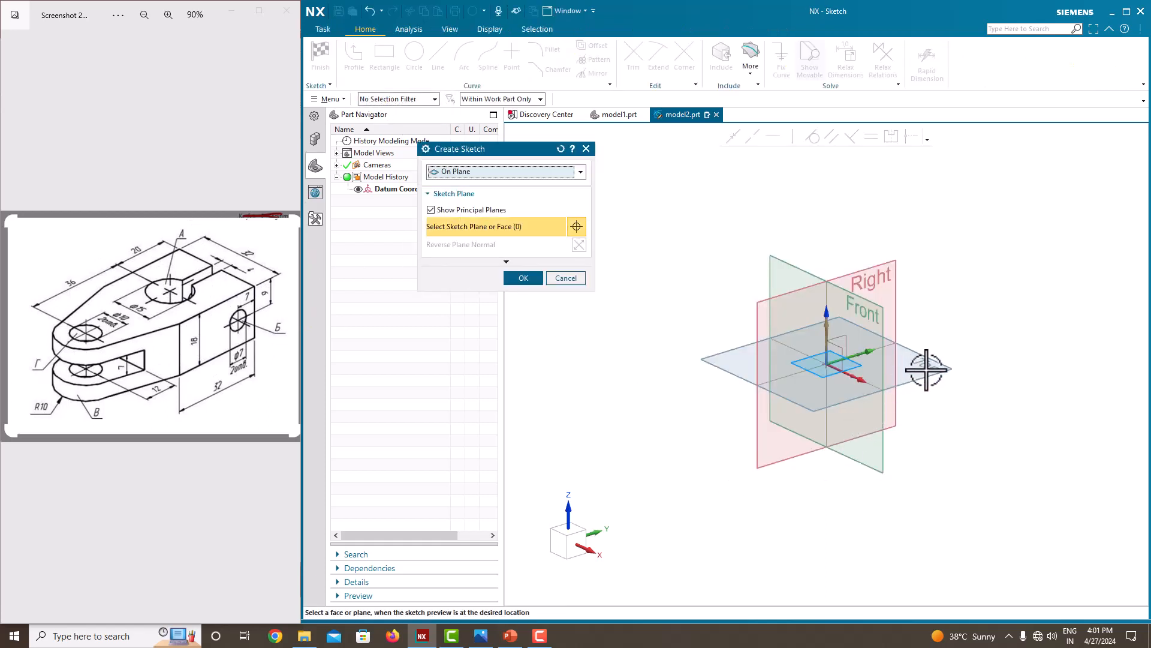
{"action": "left_click", "coordinate": [942, 373]}
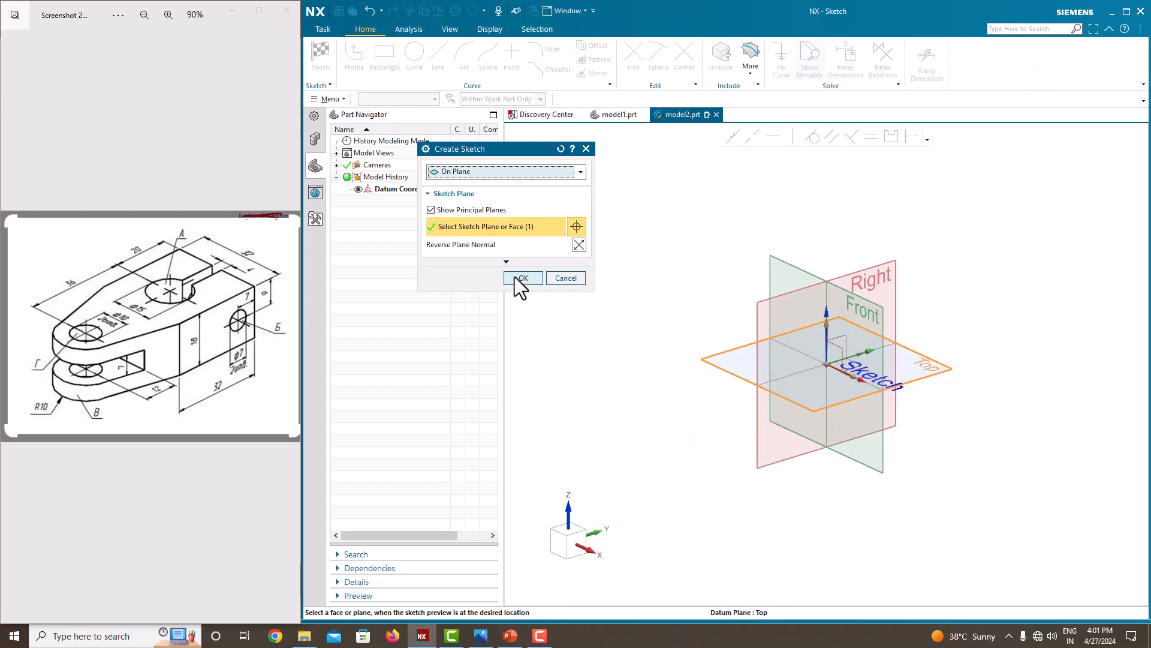
{"action": "left_click", "coordinate": [519, 279]}
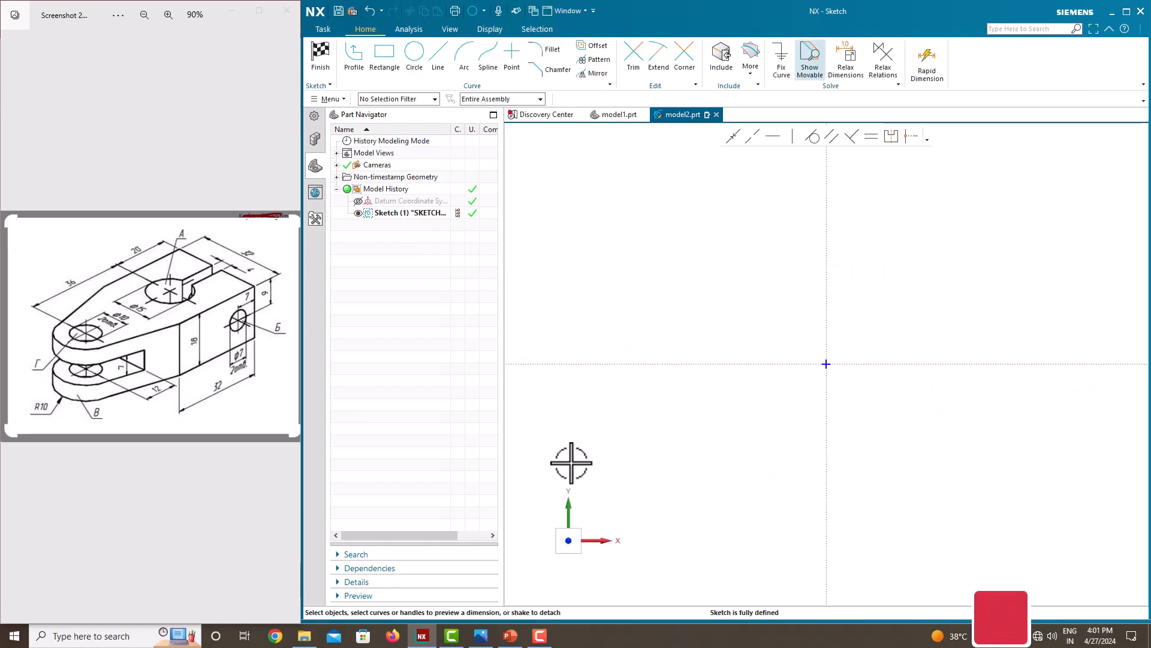
Sketch a rectangle about 228 mm wide and 175 mm high, with its lower edge on the horizontal axis.
{"action": "left_click", "coordinate": [361, 60]}
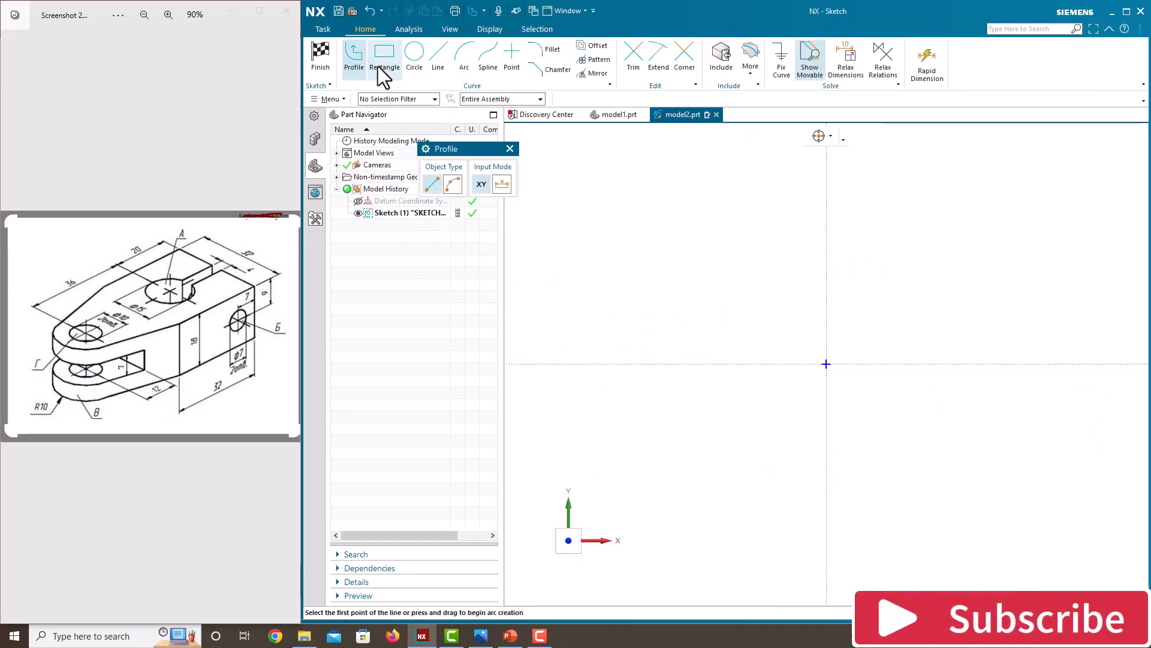
{"action": "left_click", "coordinate": [510, 149]}
{"action": "left_click", "coordinate": [384, 57]}
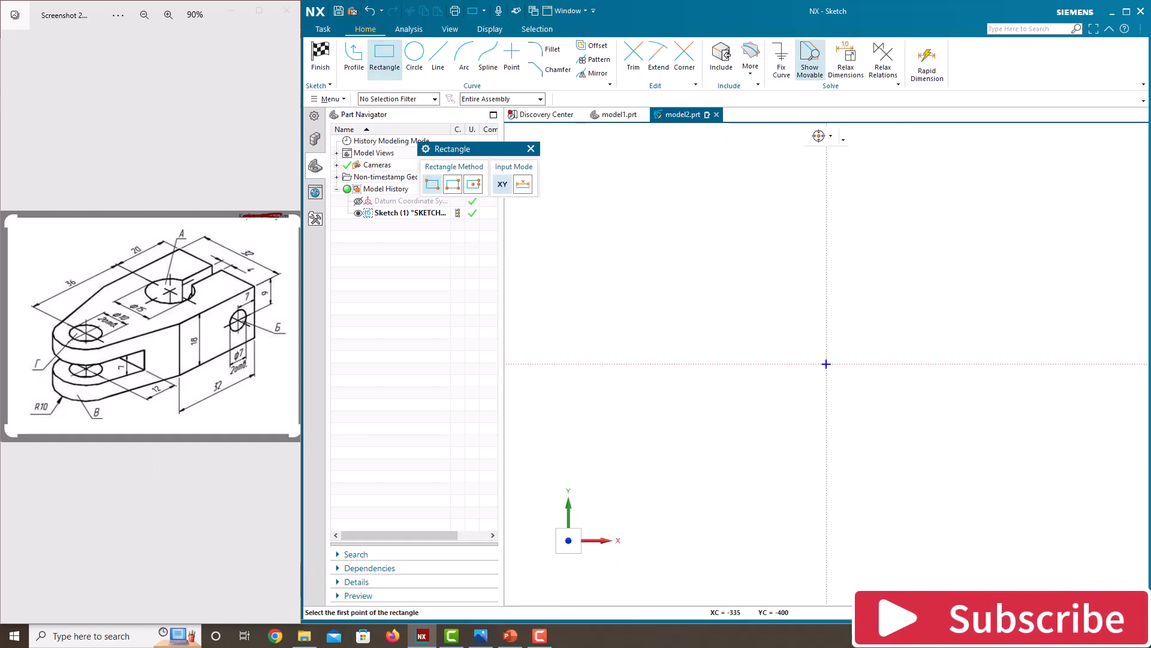
{"action": "left_click", "coordinate": [875, 363]}
{"action": "key", "text": "Escape"}
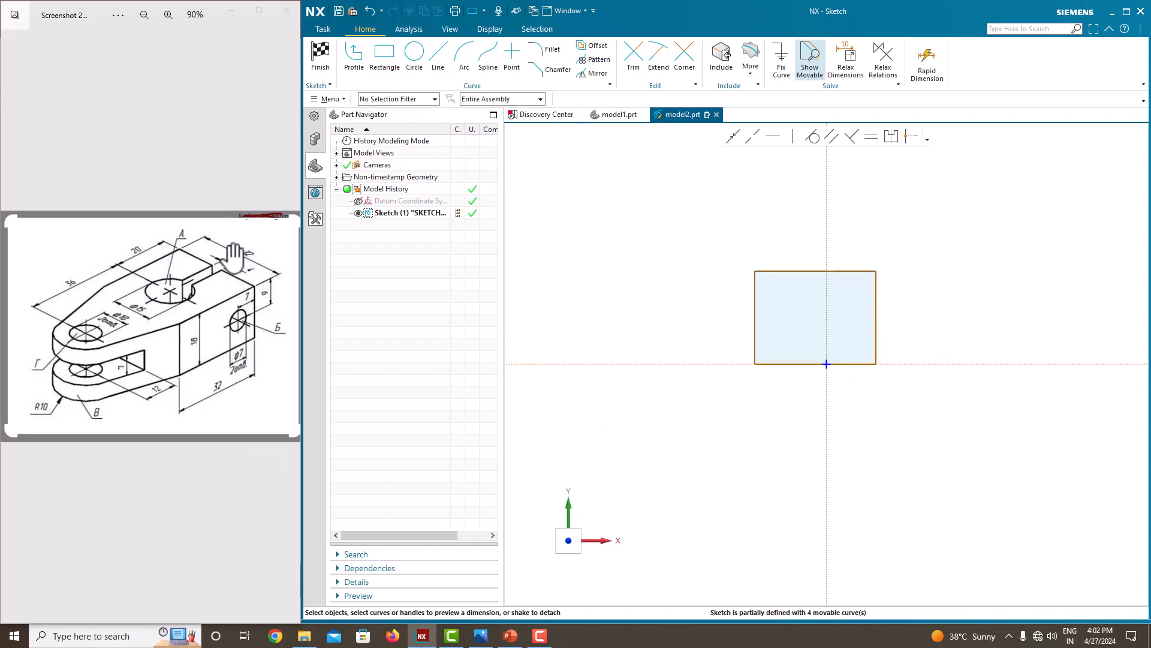
Dimension the rectangle's width at 32 mm and scale the entire sketch to match.
{"action": "left_click", "coordinate": [797, 271]}
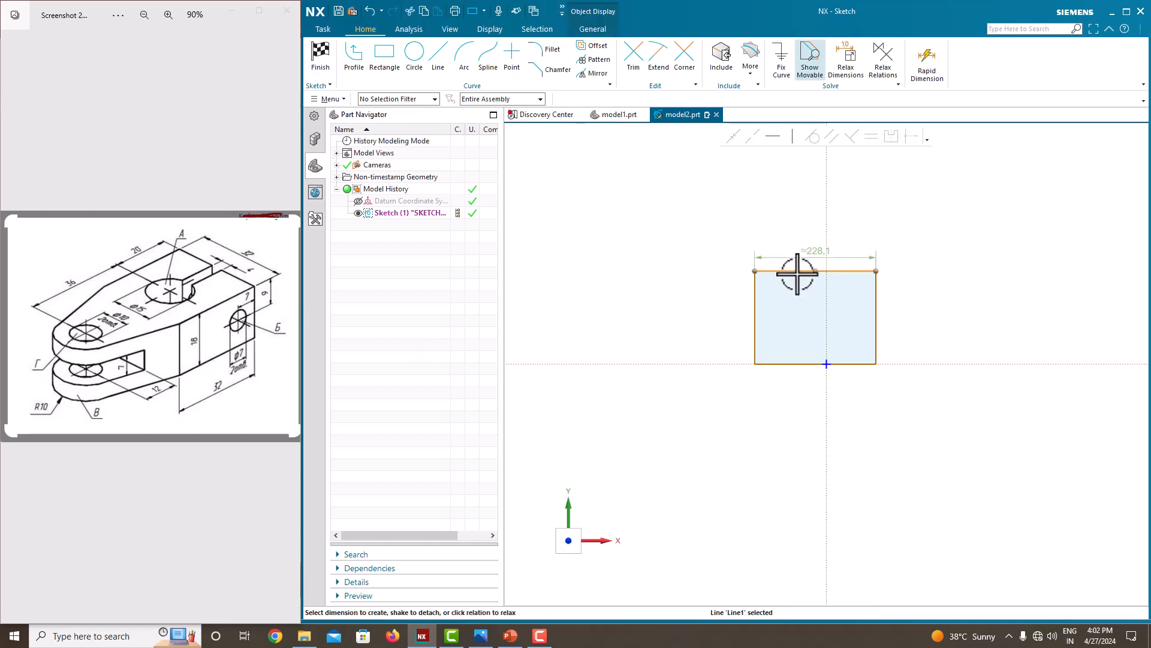
{"action": "left_click", "coordinate": [809, 251]}
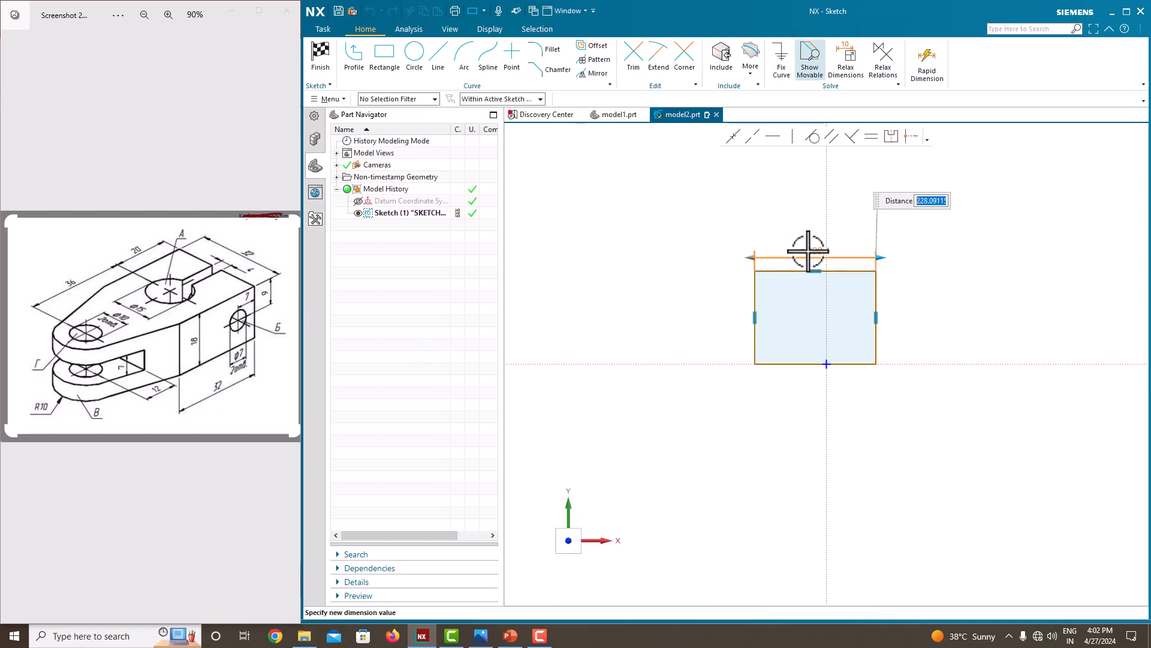
{"action": "key", "text": "Return"}
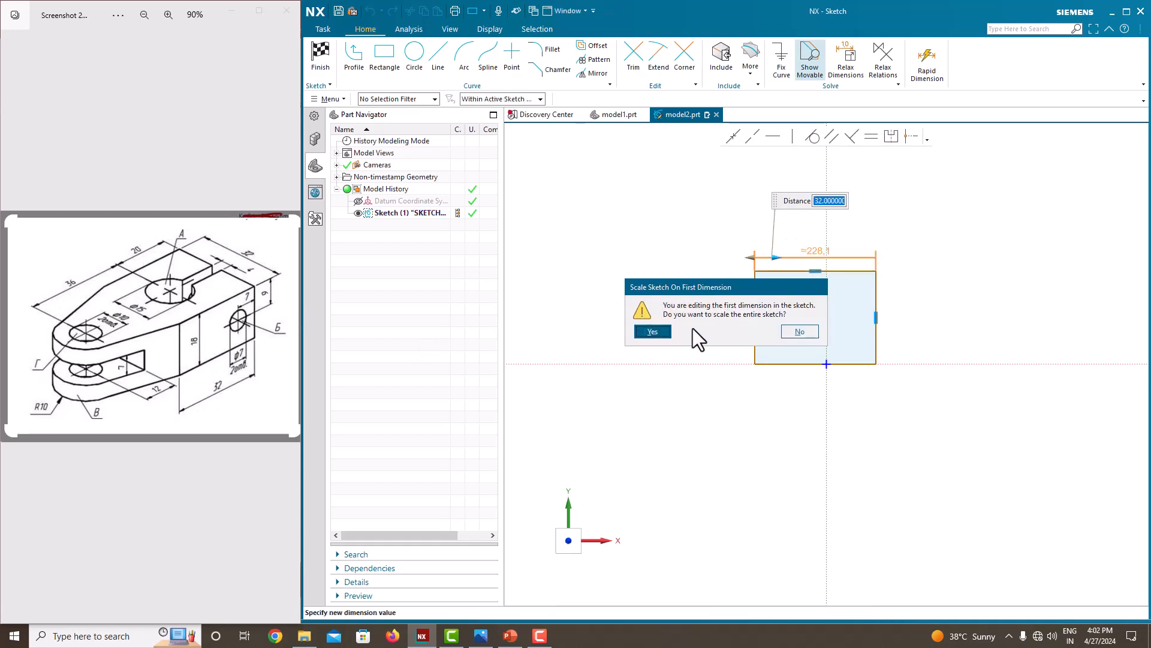
{"action": "left_click", "coordinate": [667, 333]}
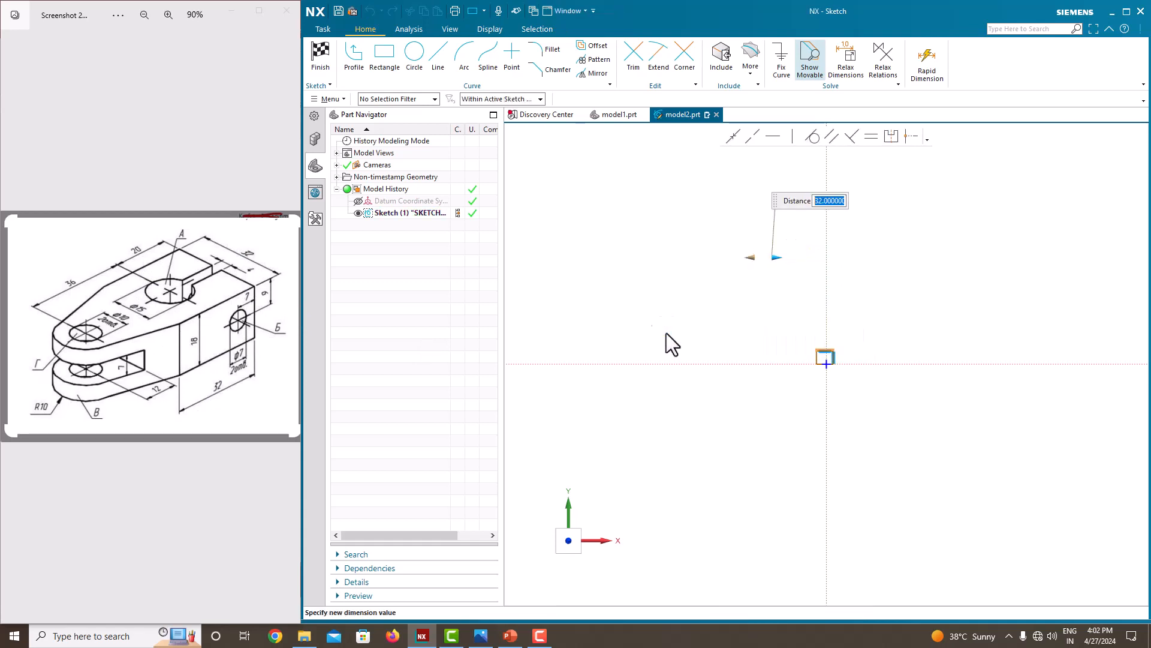
{"action": "middle_click", "coordinate": [801, 327]}
{"action": "scroll", "coordinate": [828, 356], "scroll_direction": "up", "scroll_amount": 8}
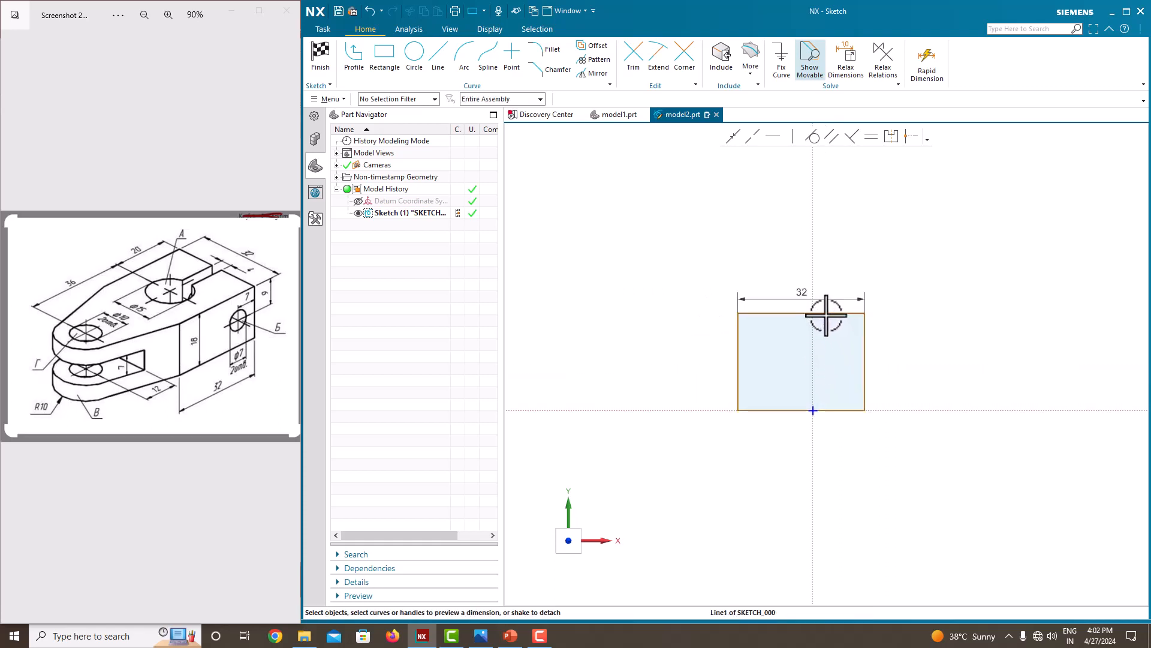
Make the rectangle's top and right edges equal in length.
{"action": "left_click", "coordinate": [826, 313]}
{"action": "left_click", "coordinate": [864, 355]}
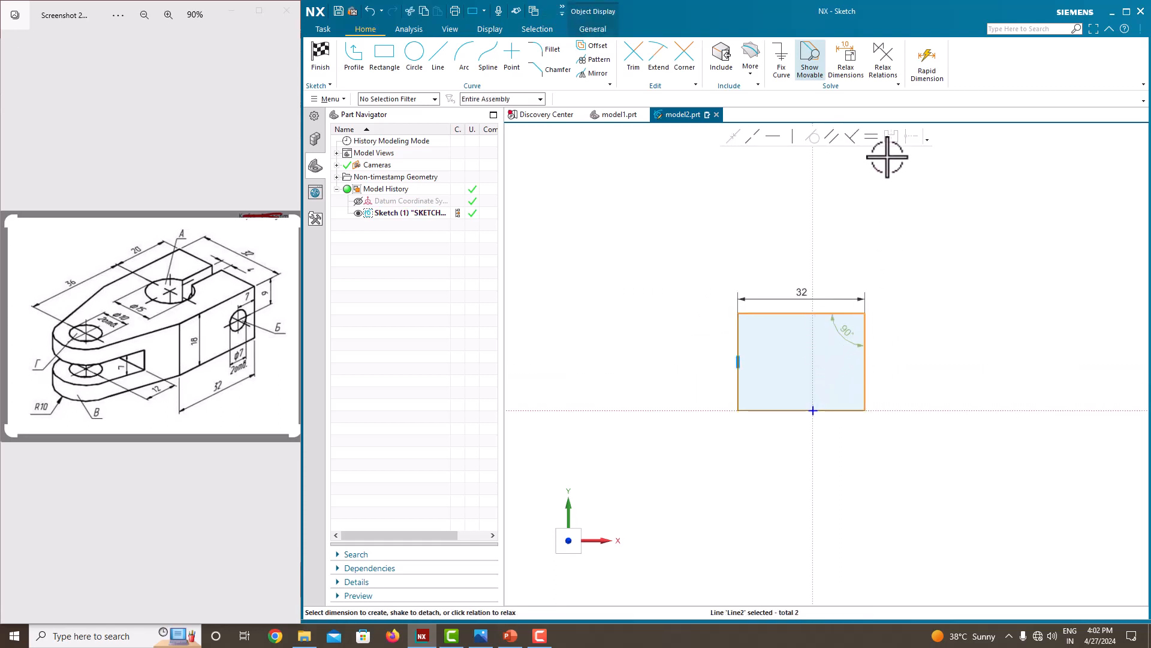
{"action": "left_click", "coordinate": [872, 138]}
{"action": "left_click", "coordinate": [633, 344]}
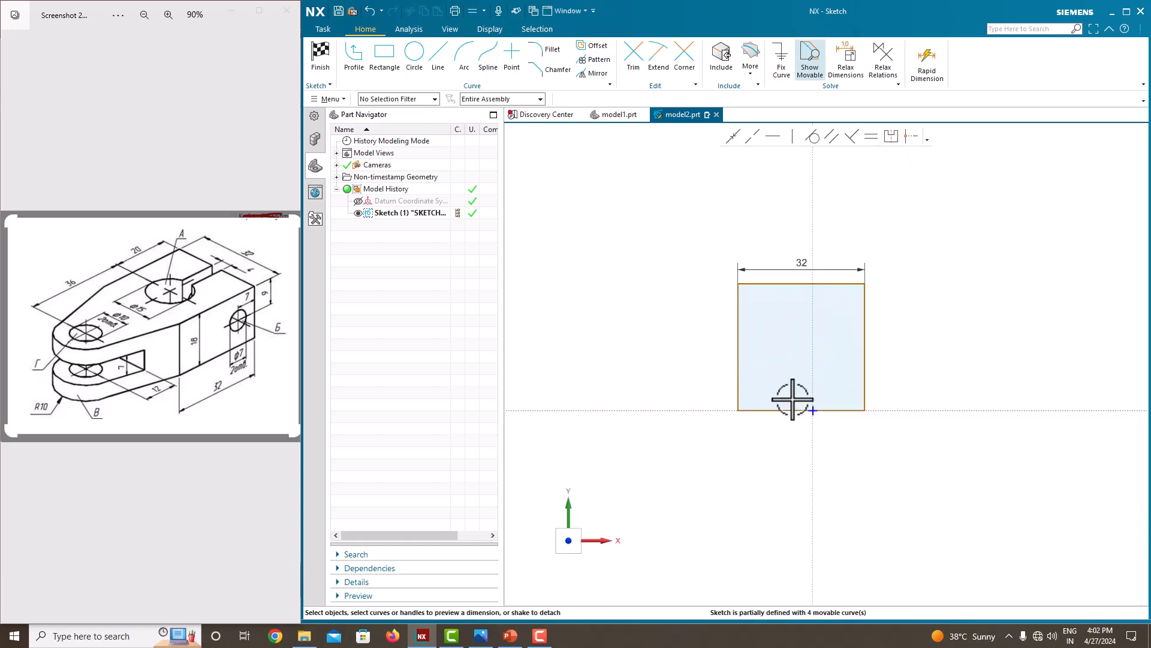
Add a trial linear dimension to the square's right edge and delete it.
{"action": "left_click", "coordinate": [786, 283]}
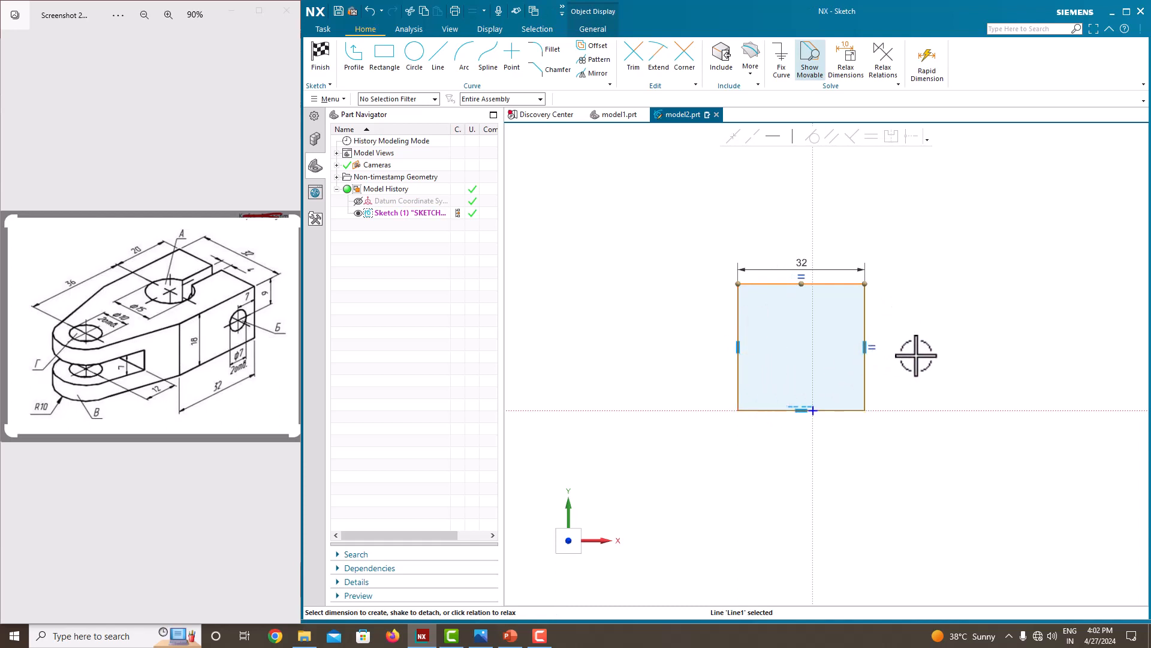
{"action": "key", "text": "Escape"}
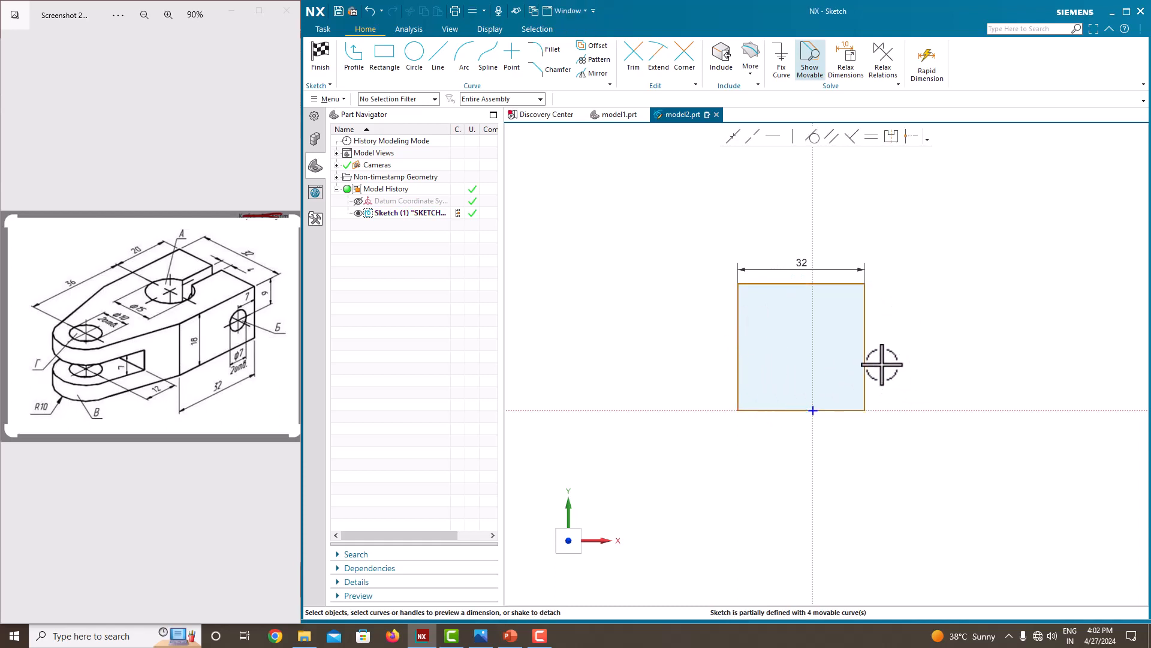
{"action": "left_click", "coordinate": [865, 333]}
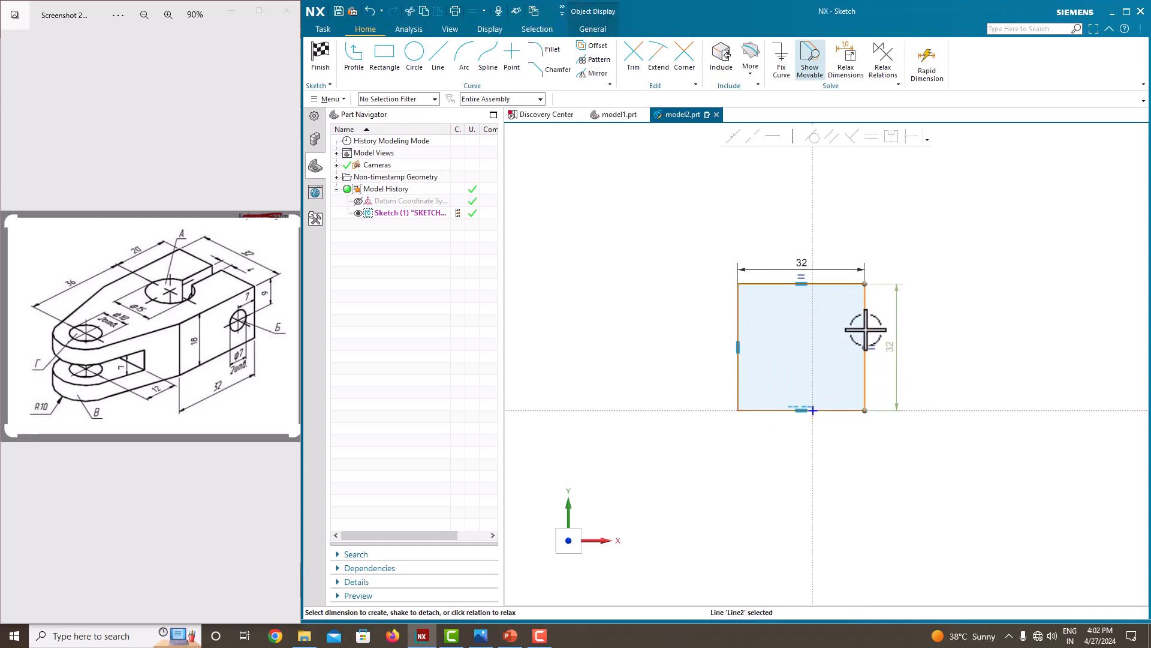
{"action": "left_click", "coordinate": [894, 346]}
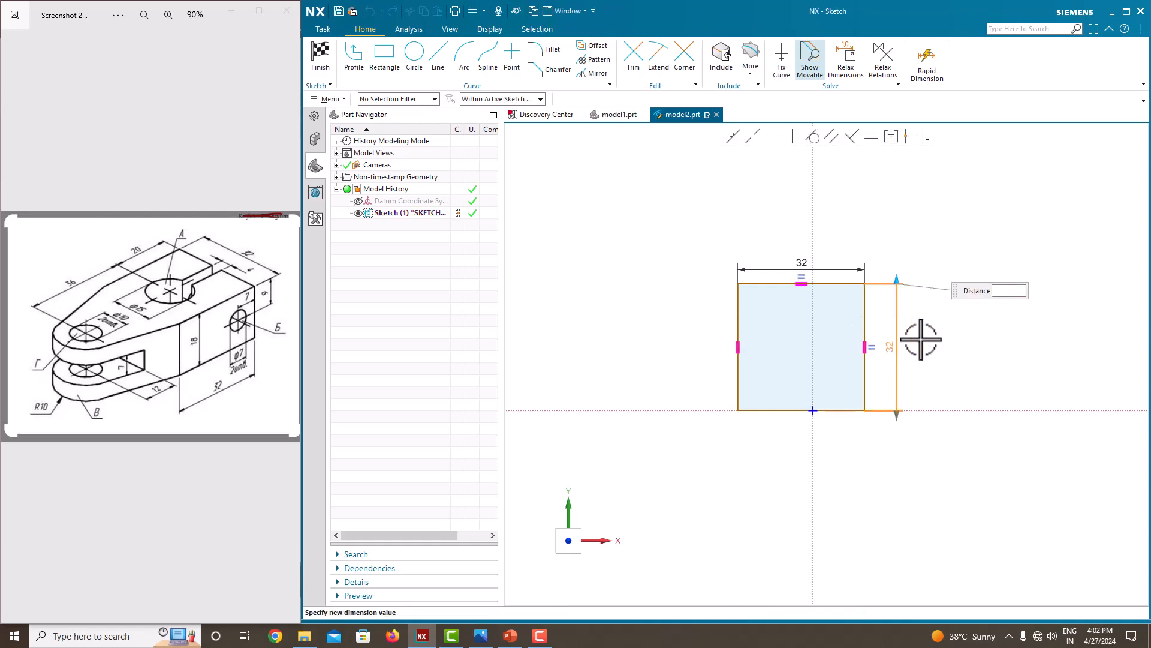
{"action": "key", "text": "Return"}
{"action": "key", "text": "Delete"}
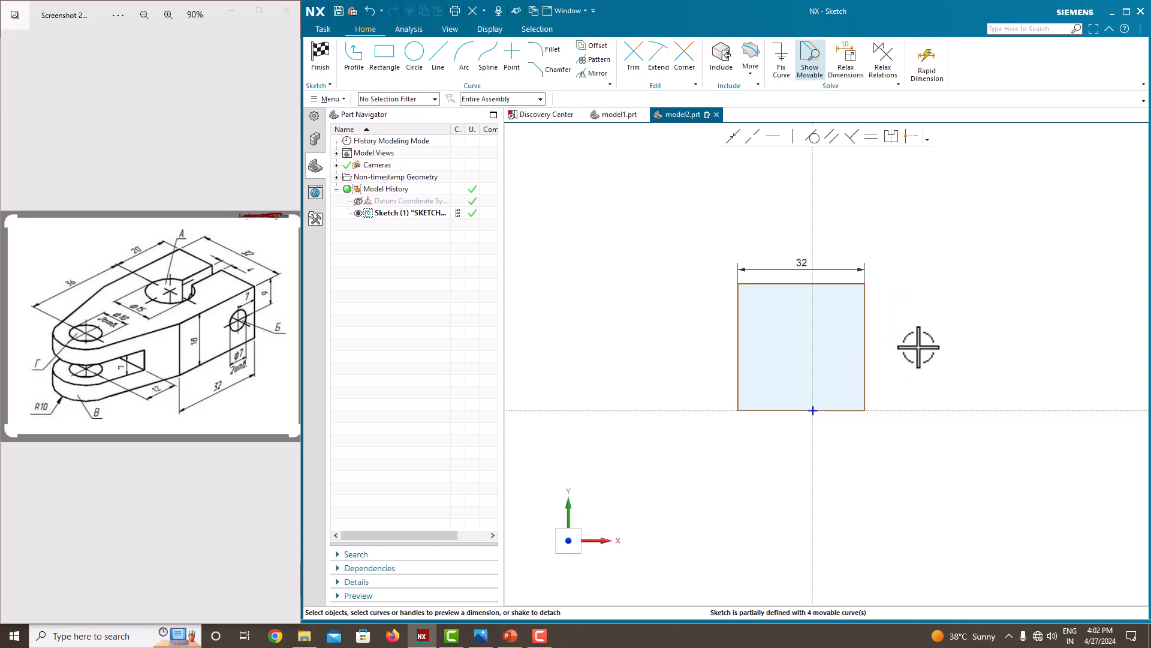
Make the square's two upper corner points symmetric about the vertical sketch axis.
{"action": "left_click", "coordinate": [892, 137]}
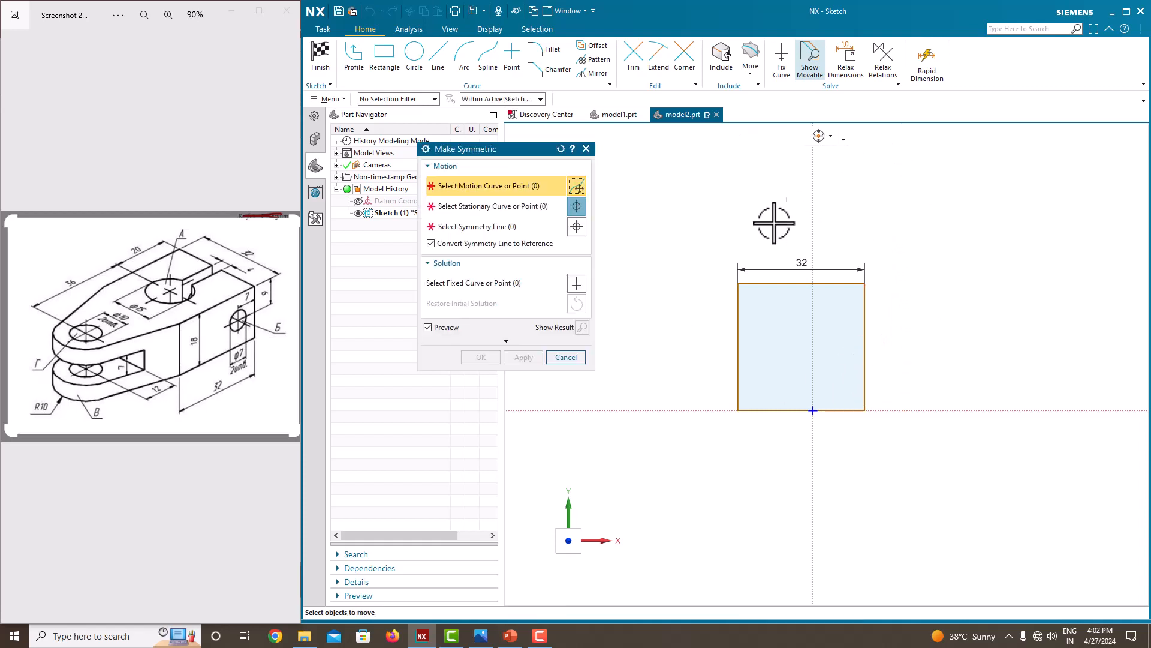
{"action": "left_click", "coordinate": [738, 283]}
{"action": "left_click", "coordinate": [864, 283]}
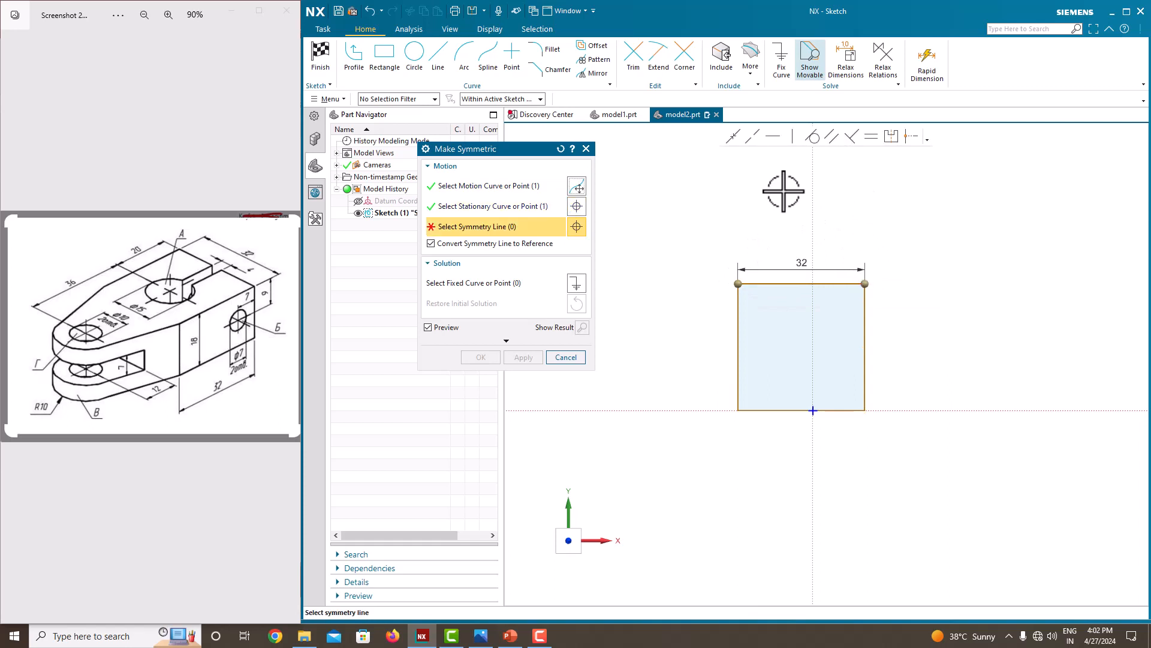
{"action": "left_click", "coordinate": [813, 244]}
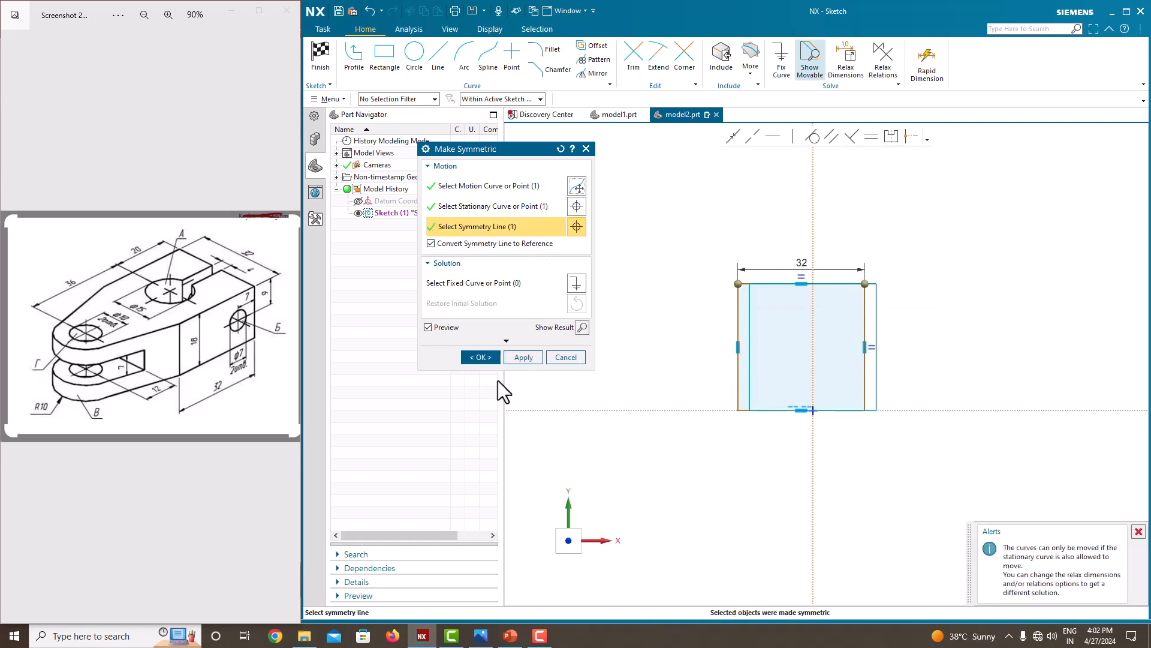
{"action": "left_click", "coordinate": [491, 357]}
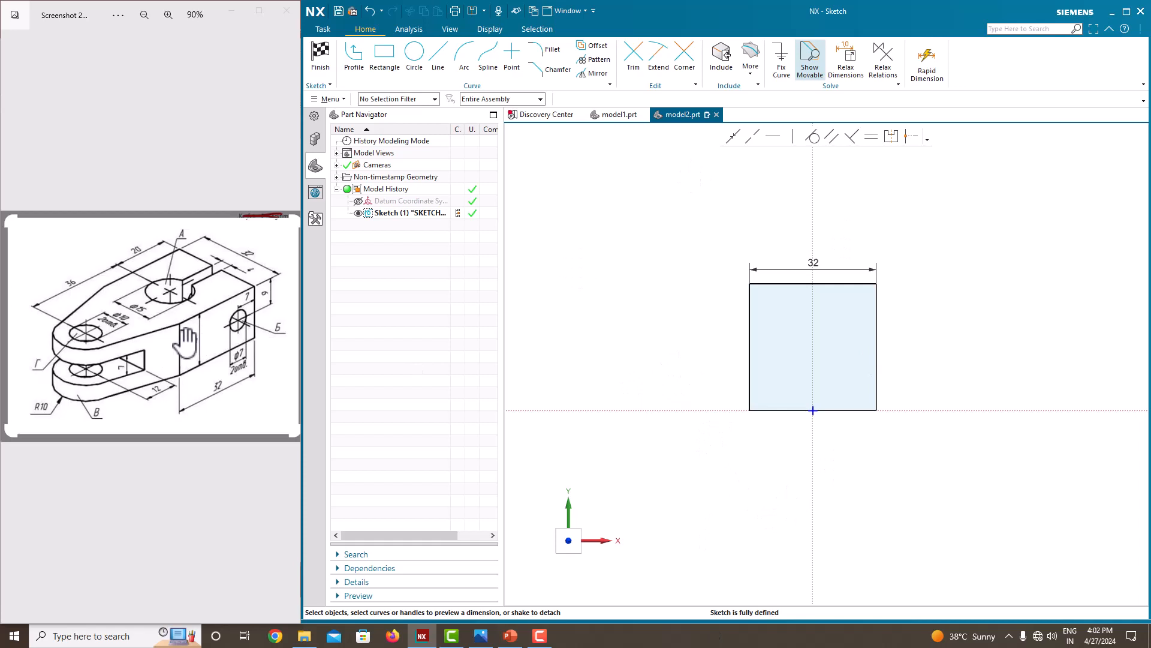
Sketch a circle about 16 mm in diameter, centred on the vertical axis above the square.
{"action": "scroll", "coordinate": [627, 399], "scroll_direction": "down", "scroll_amount": 4}
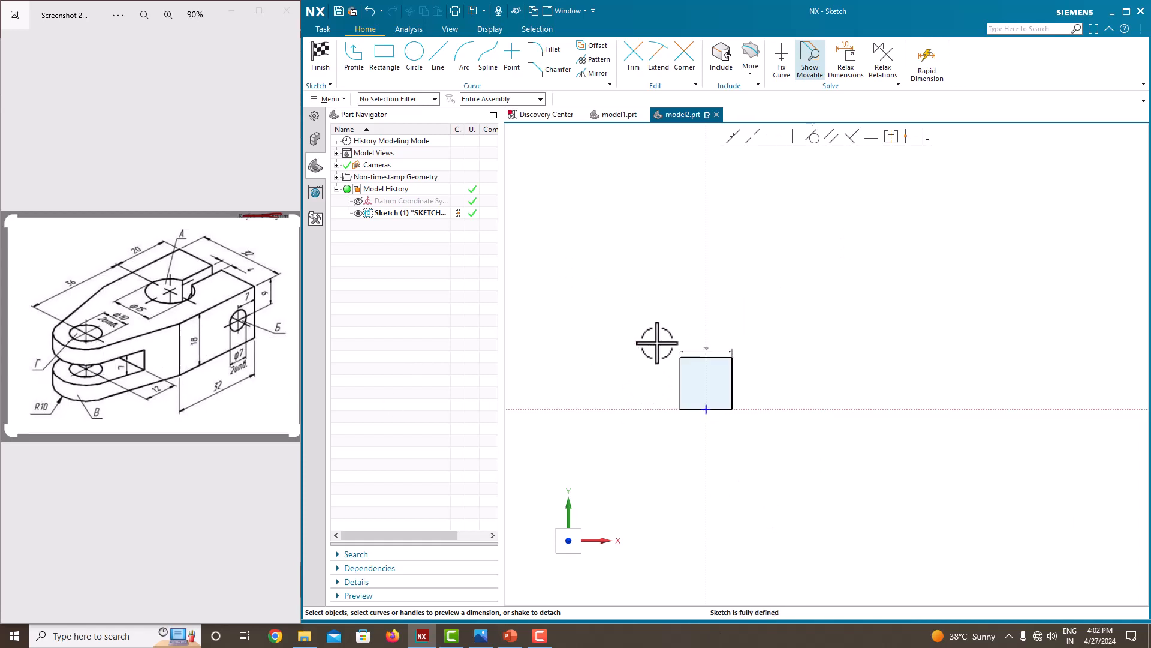
{"action": "scroll", "coordinate": [657, 339], "scroll_direction": "up", "scroll_amount": 4}
{"action": "left_click", "coordinate": [411, 55]}
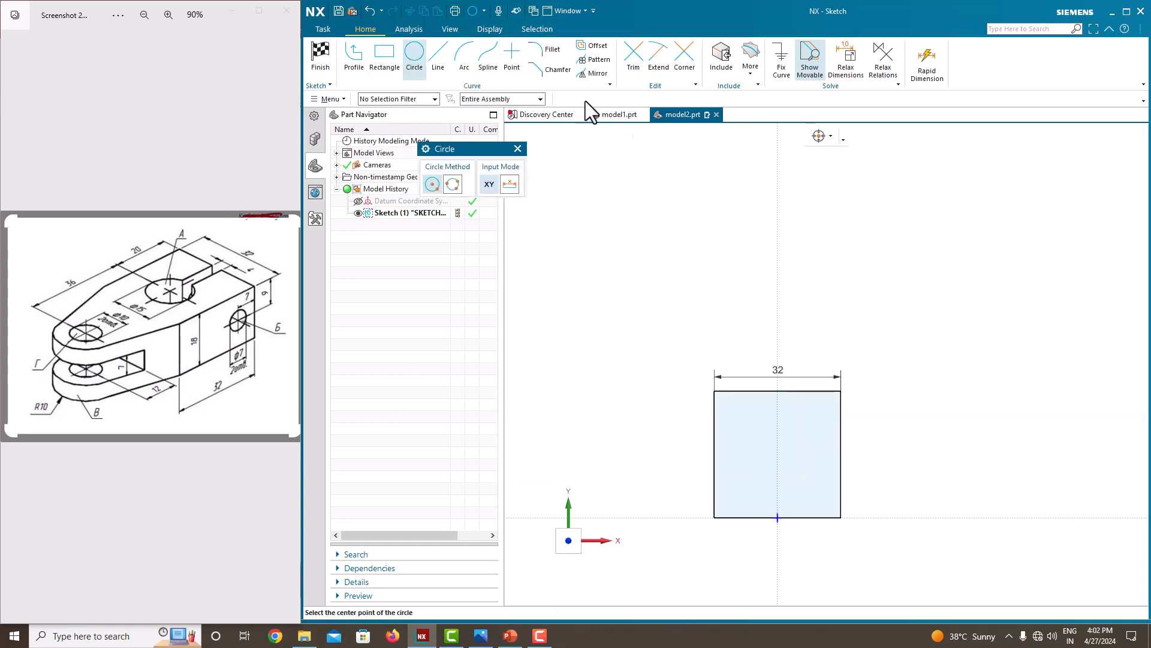
{"action": "left_click", "coordinate": [777, 244]}
{"action": "left_click", "coordinate": [748, 233]}
{"action": "key", "text": "Escape"}
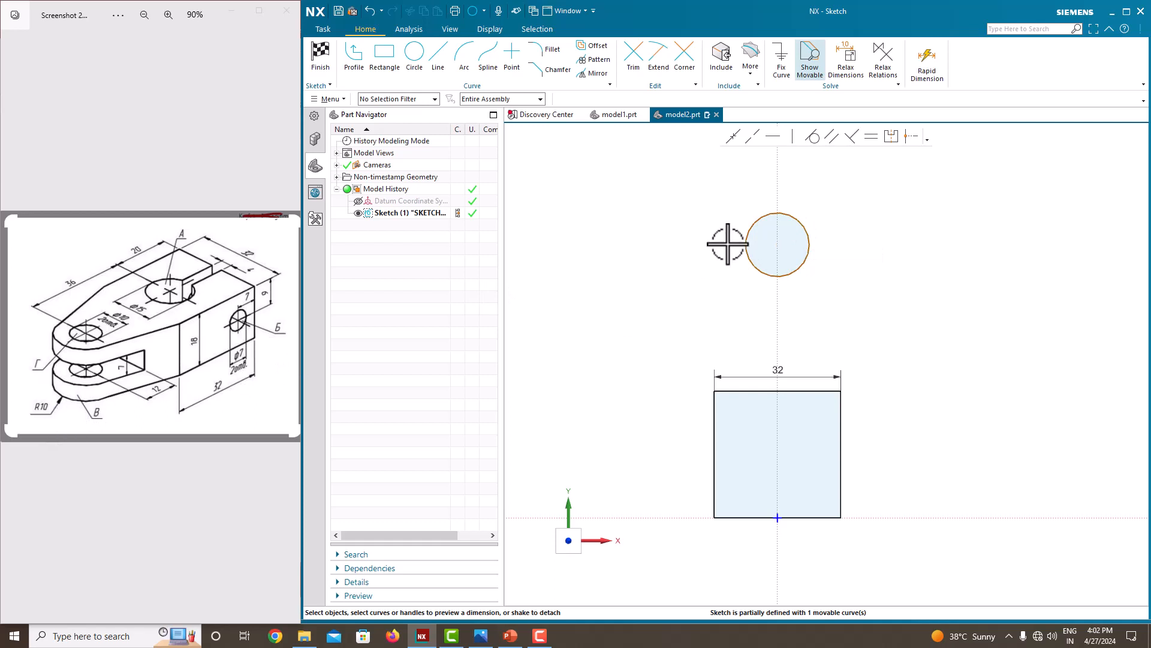
Dimension the circle's diameter at 20 mm.
{"action": "left_click", "coordinate": [807, 227]}
{"action": "left_click", "coordinate": [855, 223]}
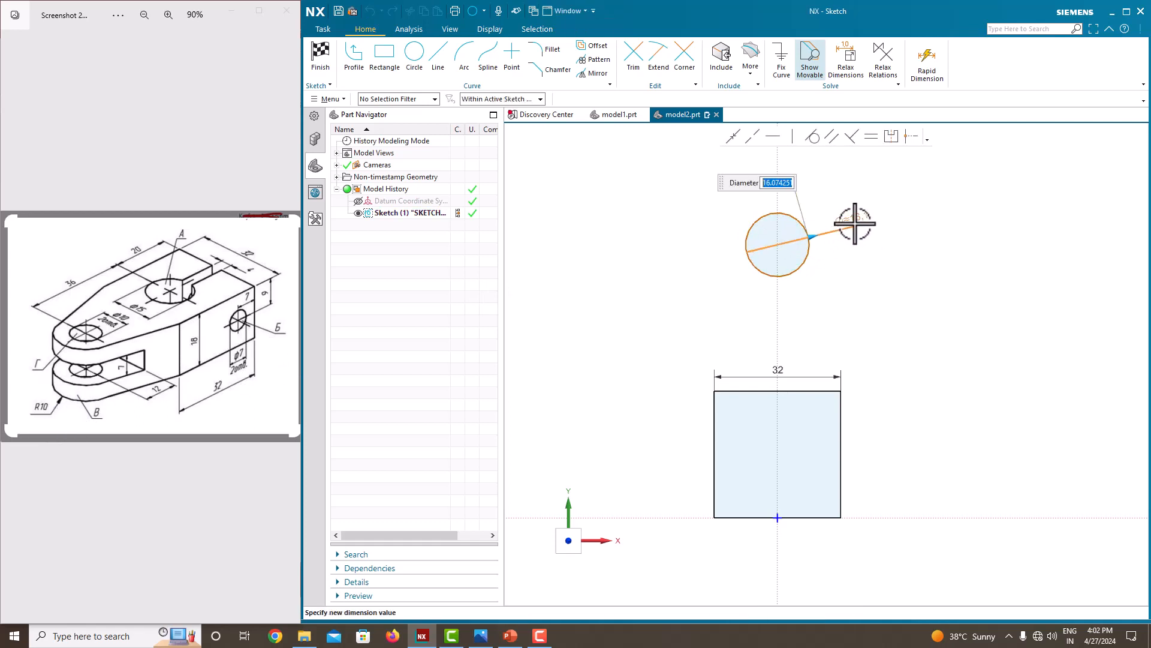
{"action": "type", "text": "20"}
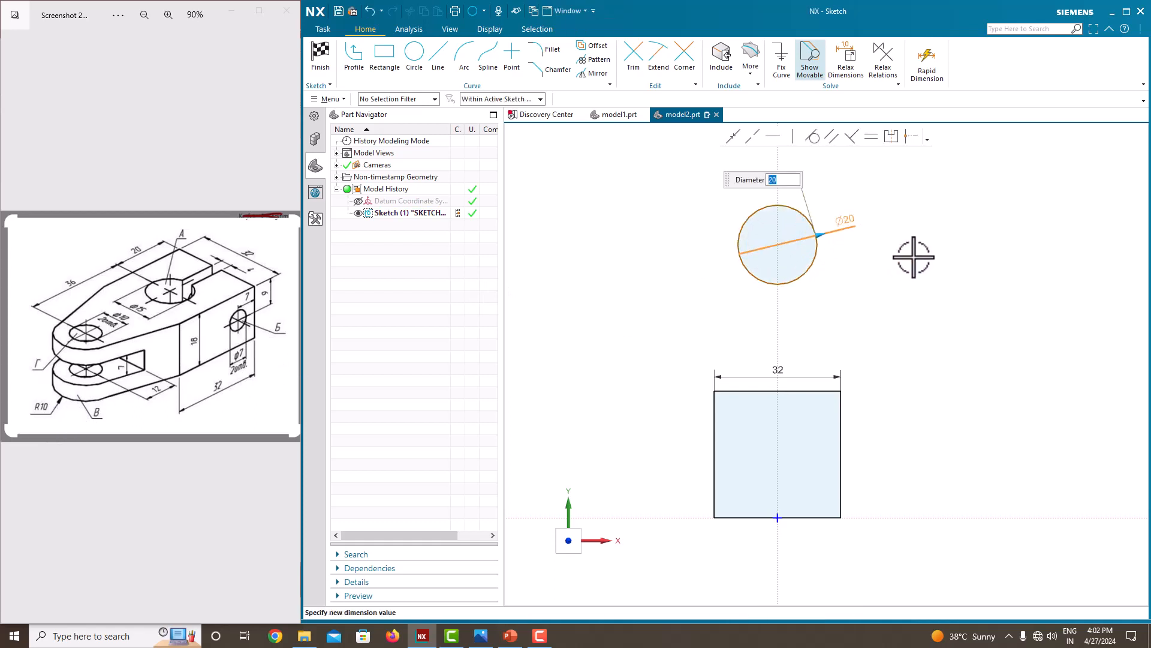
{"action": "key", "text": "Return"}
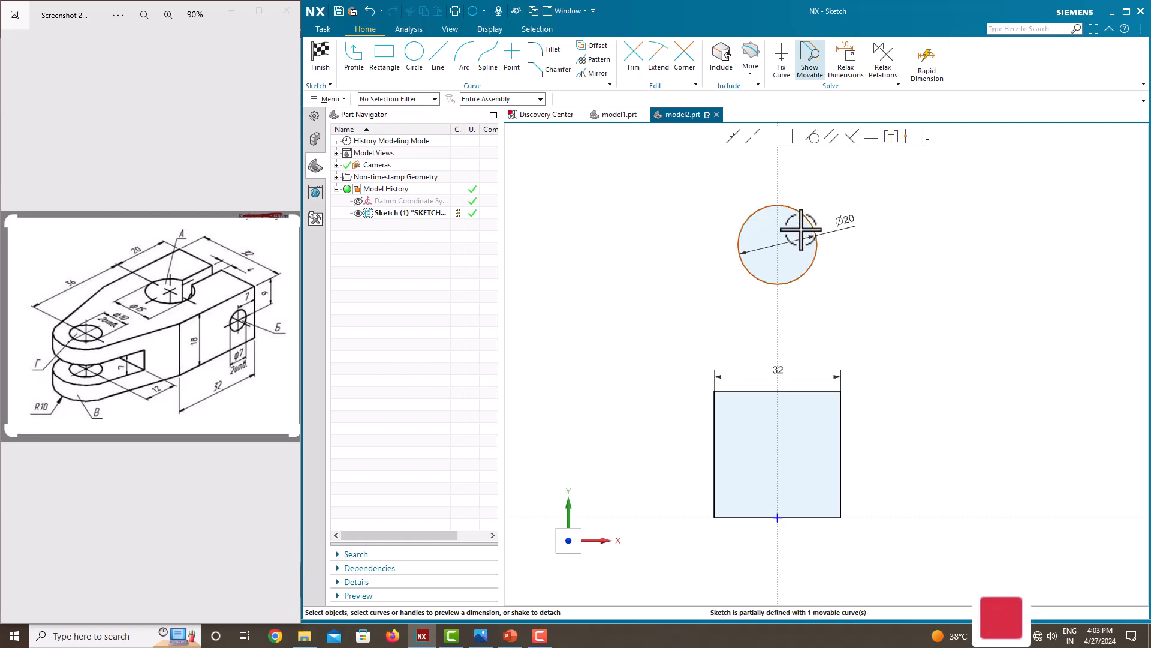
Dimension the vertical distance from the circle's centre to the horizontal sketch axis as 20+36 mm.
{"action": "left_click", "coordinate": [778, 245]}
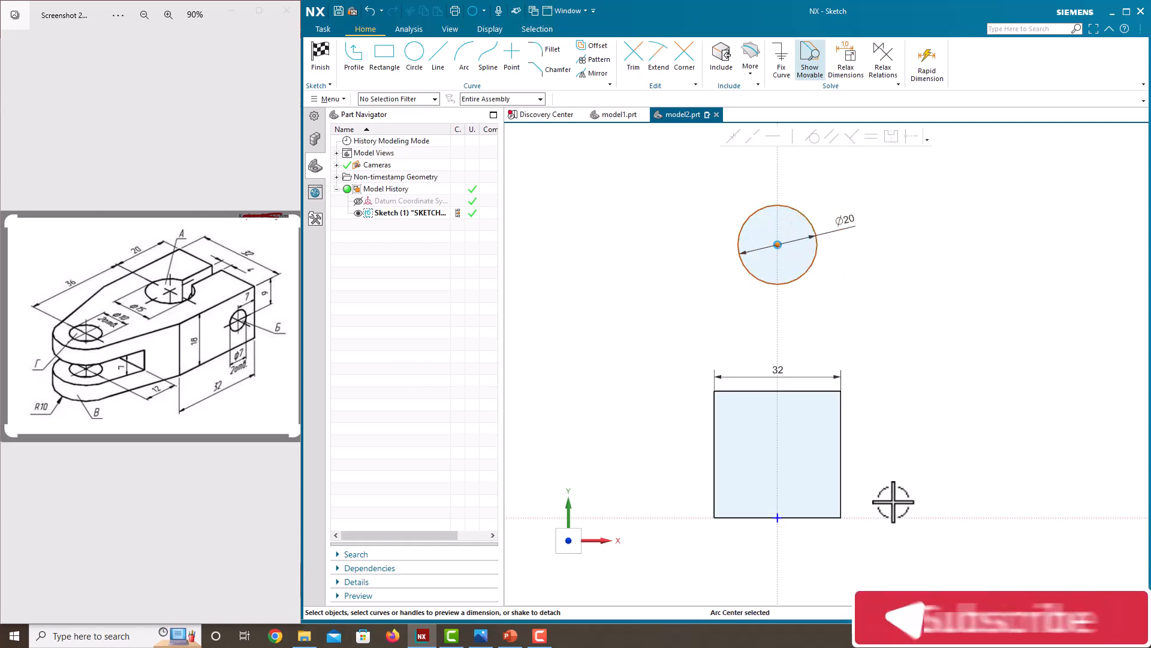
{"action": "left_click", "coordinate": [882, 517]}
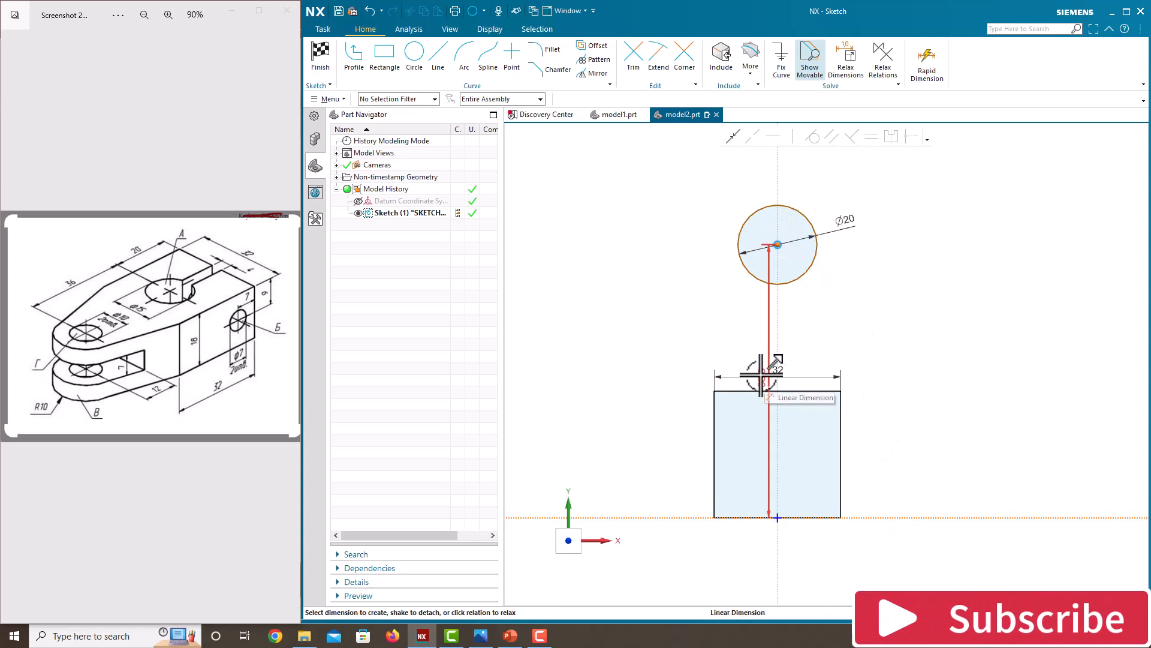
{"action": "left_click", "coordinate": [924, 387]}
{"action": "type", "text": "20"}
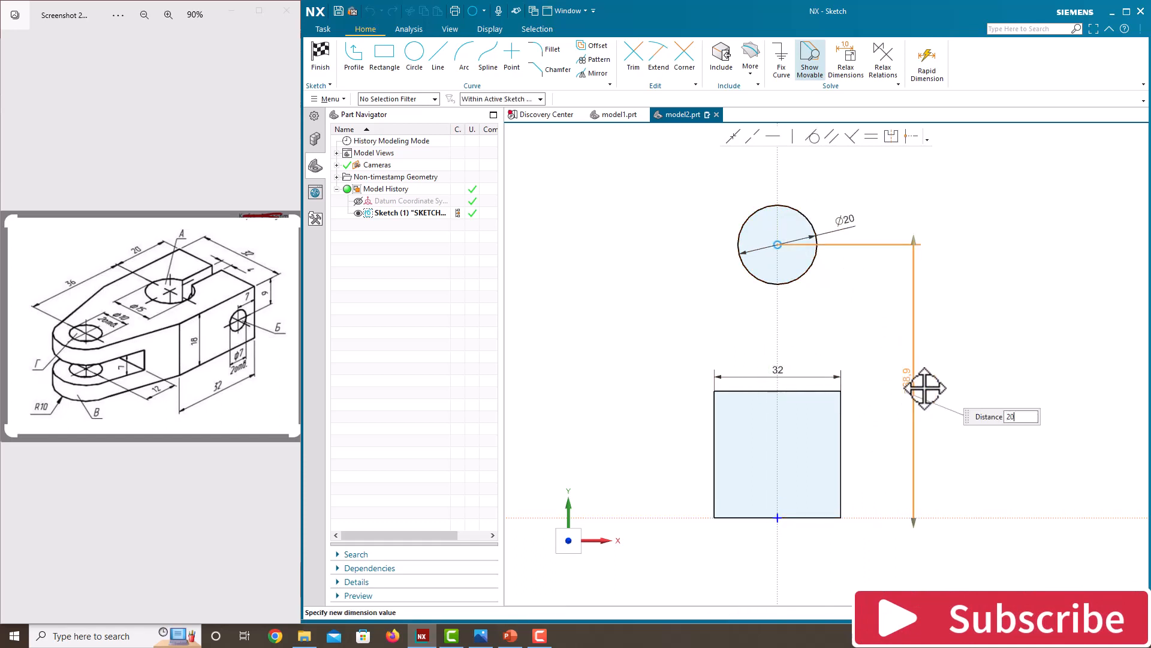
{"action": "type", "text": "+36"}
{"action": "key", "text": "Return"}
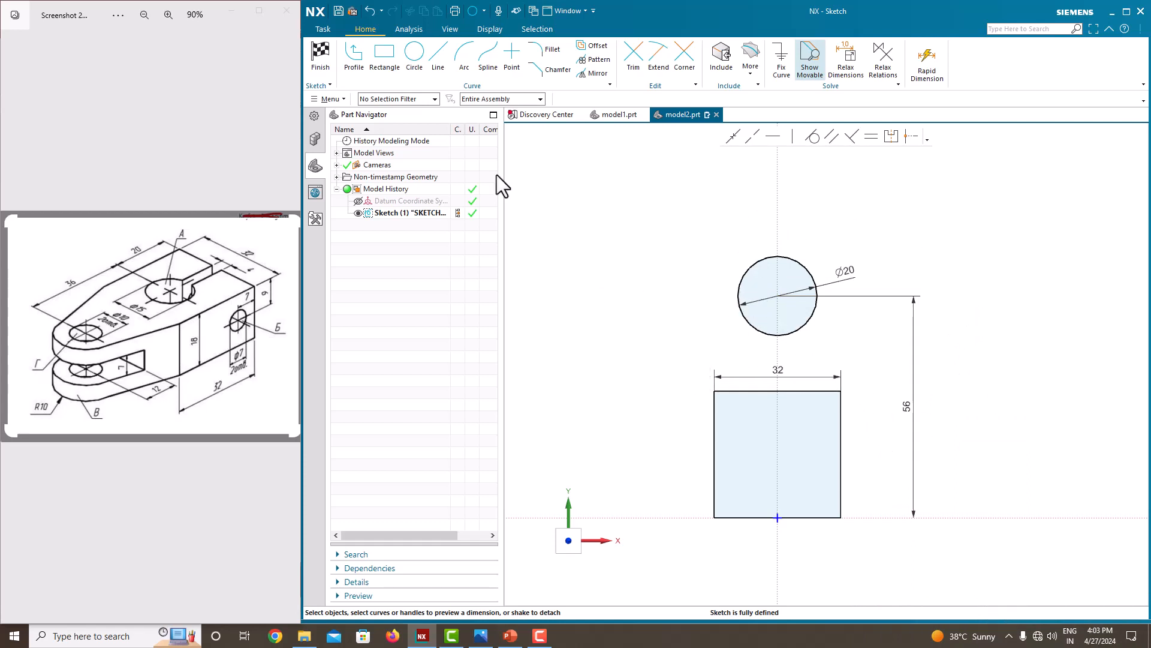
Draw two lines tangent to the circle, one on each side, ending at the square's upper corners.
{"action": "left_click", "coordinate": [354, 67]}
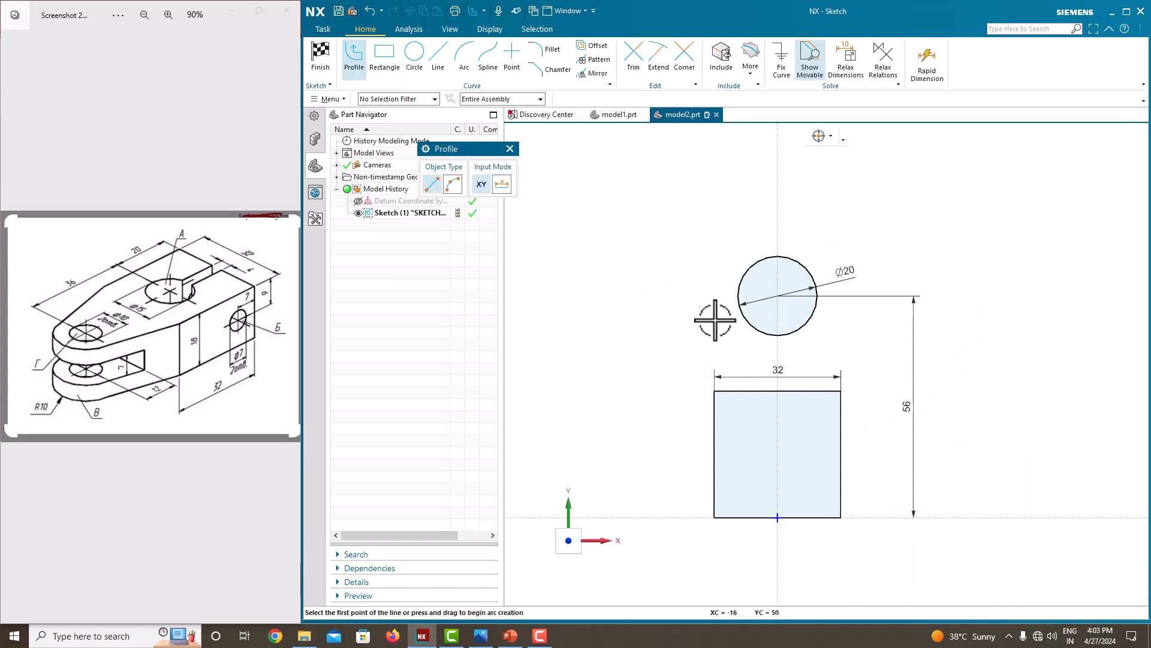
{"action": "left_click", "coordinate": [739, 288]}
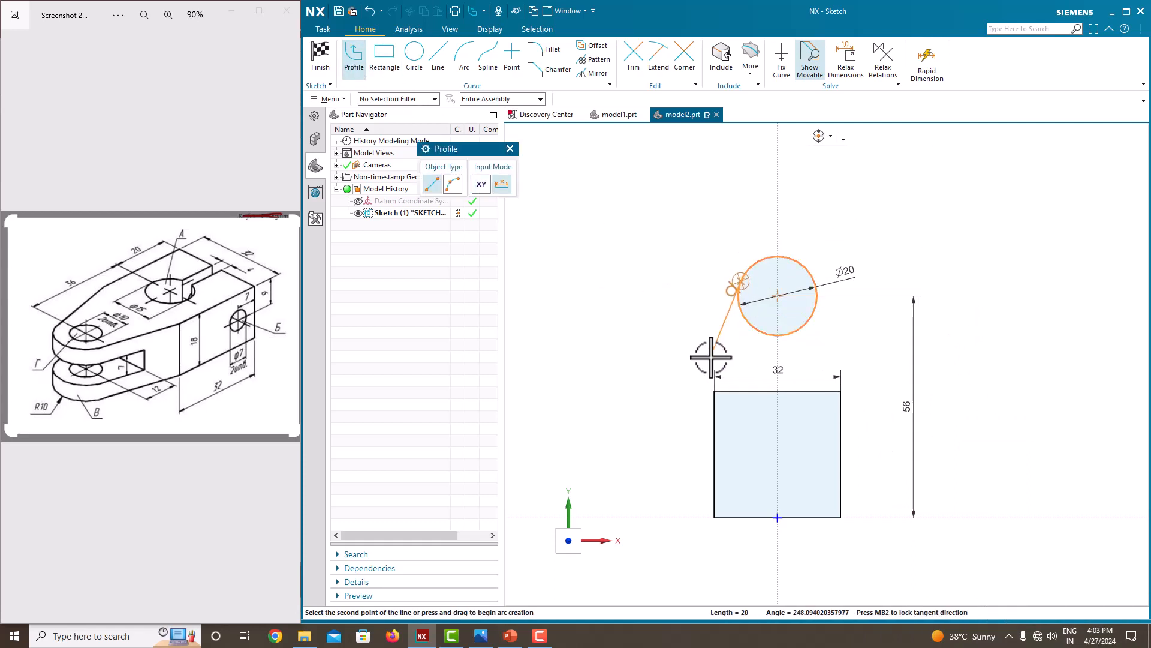
{"action": "left_click", "coordinate": [714, 390]}
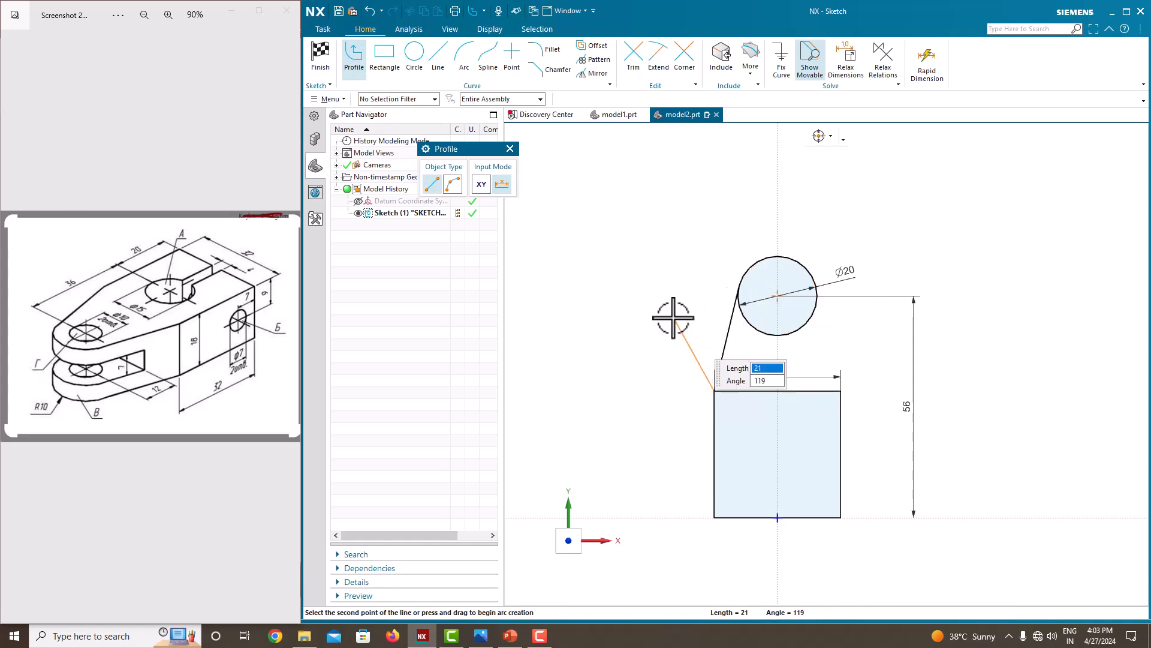
{"action": "middle_click", "coordinate": [674, 318]}
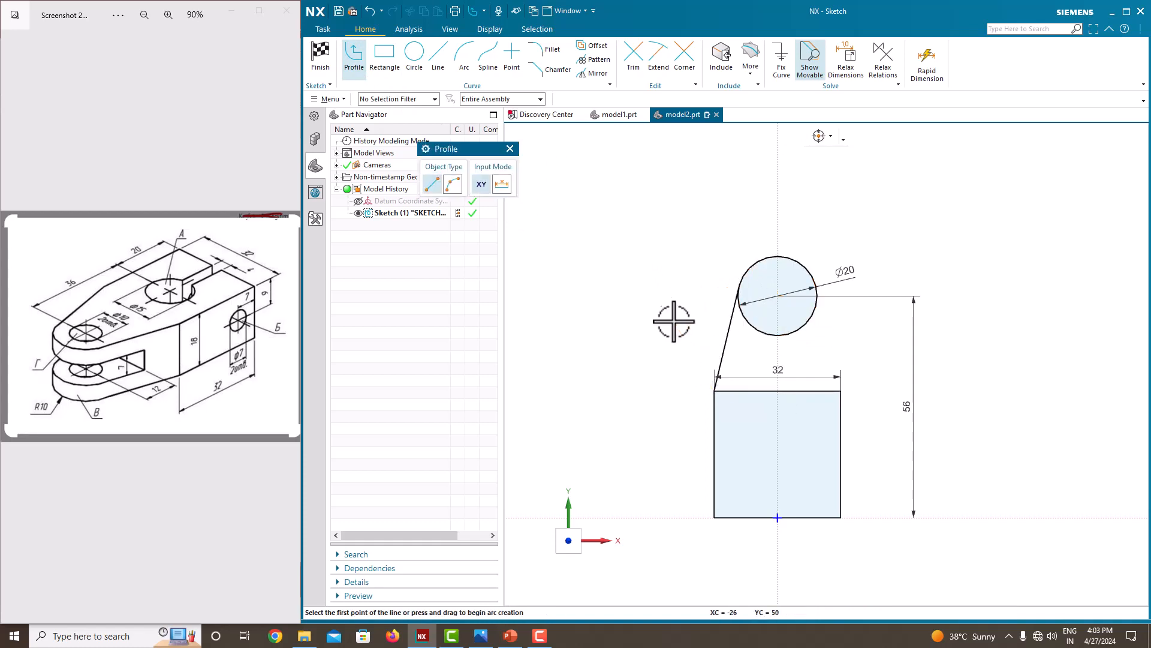
{"action": "left_click", "coordinate": [818, 288]}
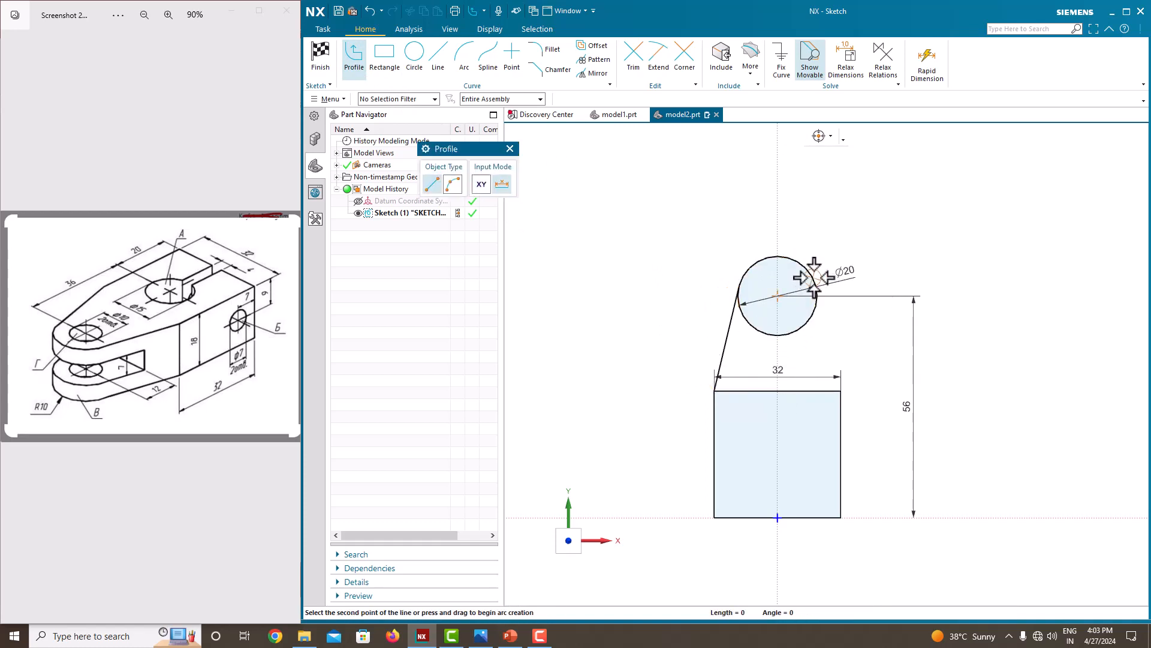
{"action": "left_click", "coordinate": [840, 391]}
{"action": "middle_click", "coordinate": [869, 337]}
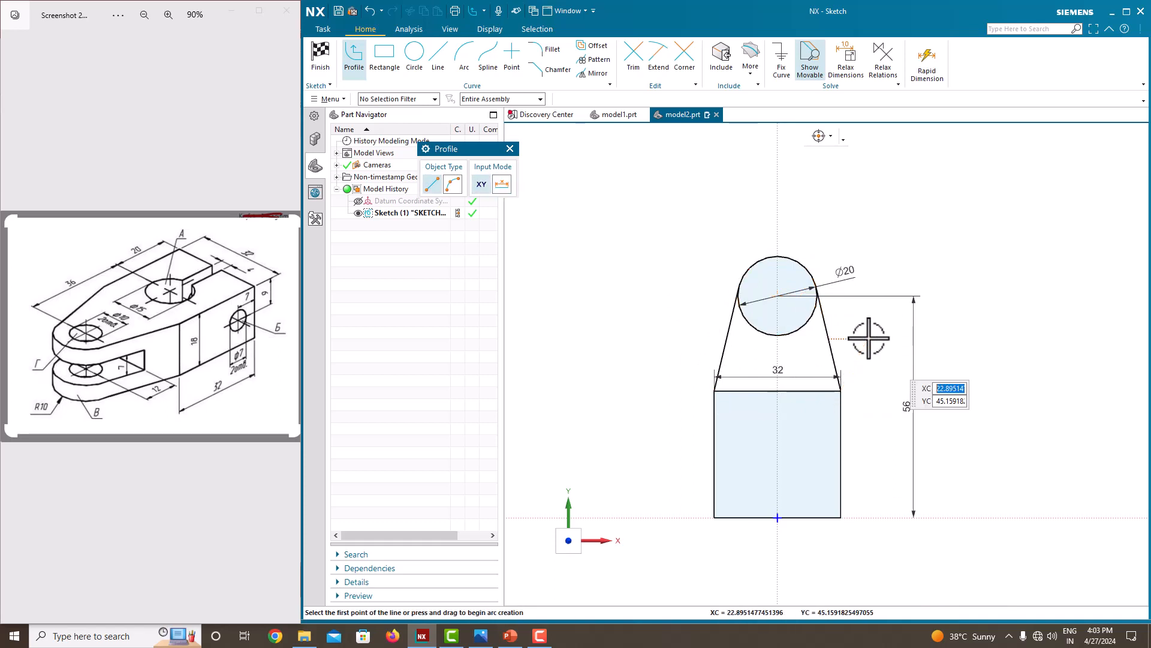
{"action": "key", "text": "Escape"}
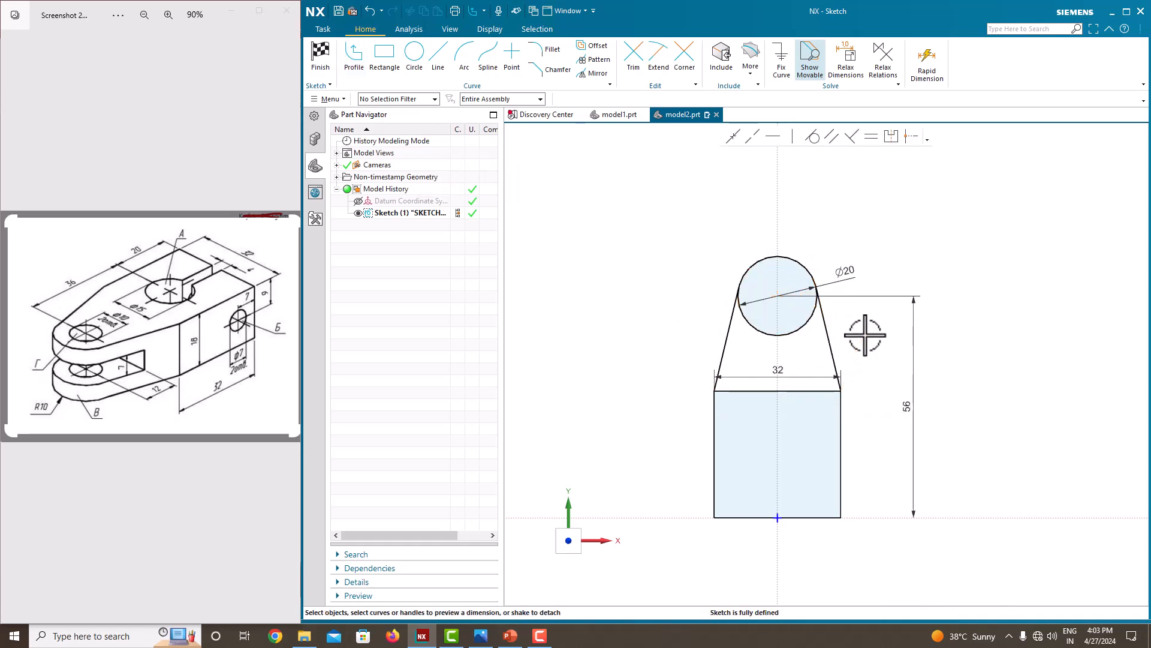
Trim away the square's top edge and the circle's lower arc to leave one closed outline.
{"action": "left_click", "coordinate": [633, 57]}
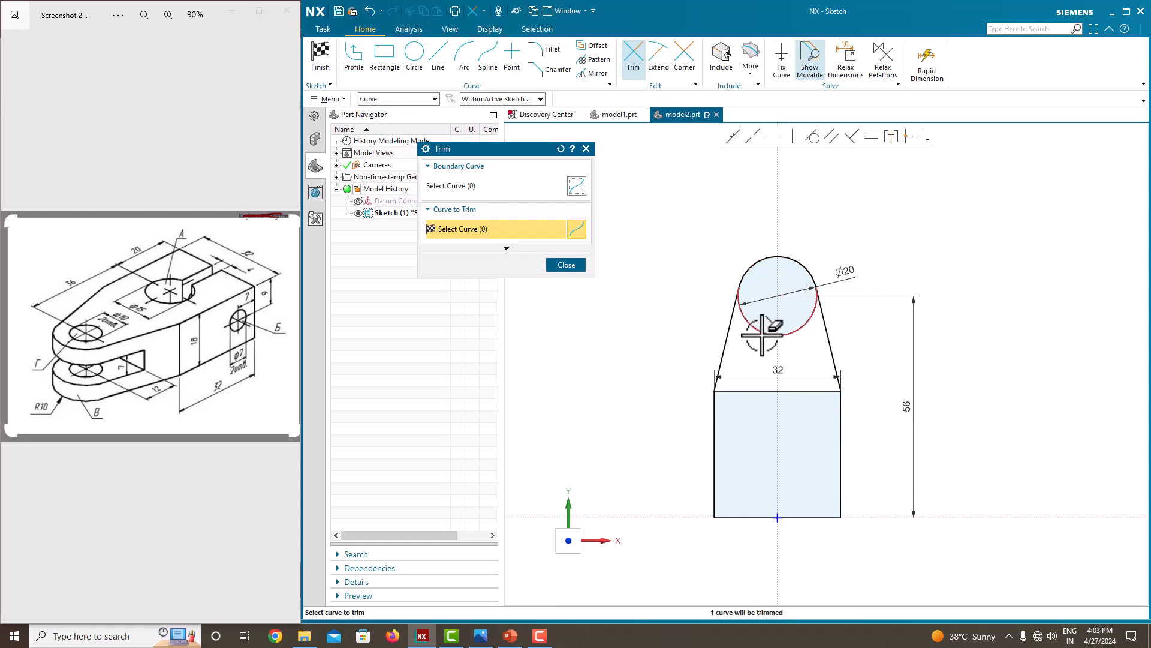
{"action": "left_click", "coordinate": [742, 391]}
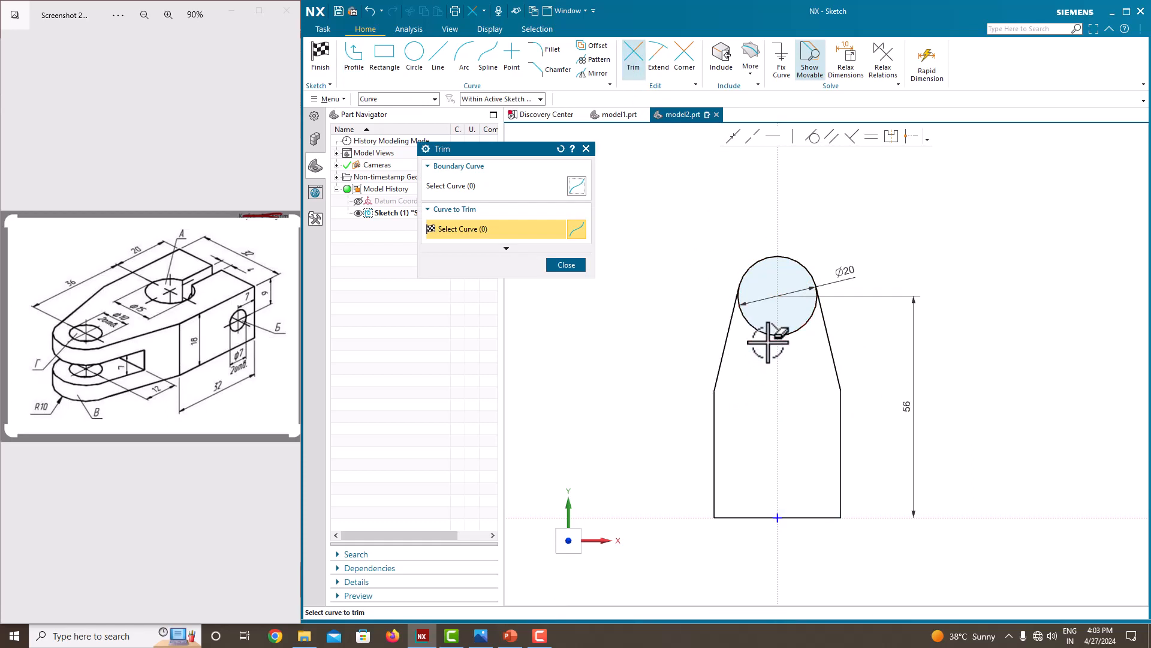
{"action": "left_click", "coordinate": [768, 336]}
{"action": "left_click", "coordinate": [566, 264]}
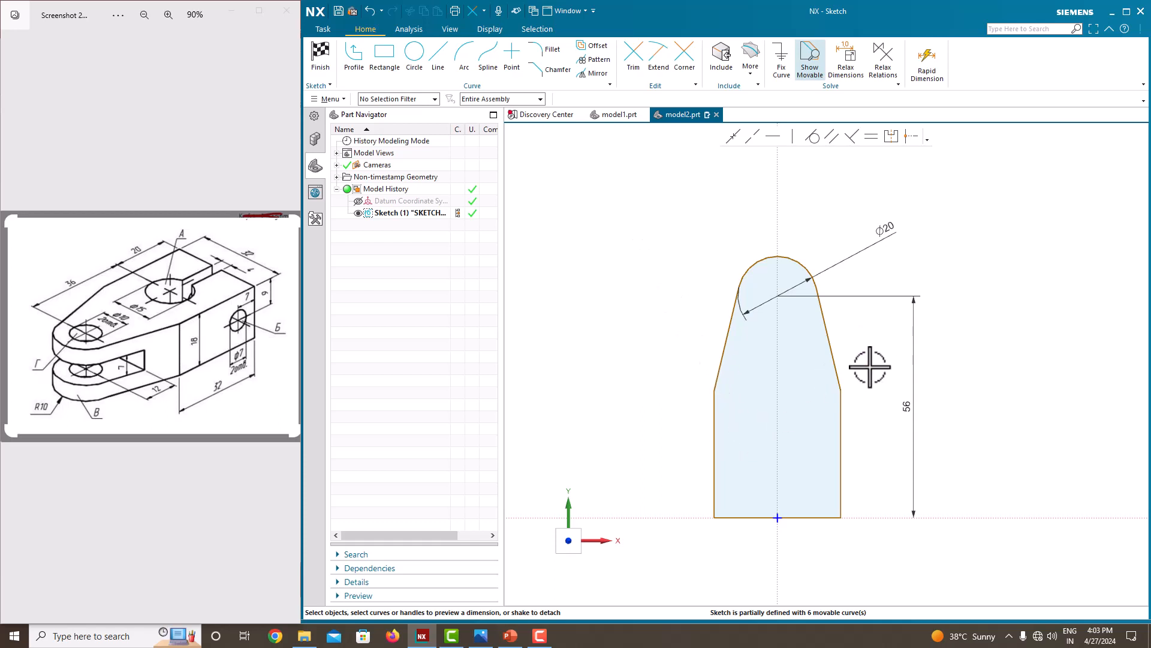
Dimension the outline's right vertical edge at 32 mm and finish the sketch.
{"action": "left_click", "coordinate": [840, 419]}
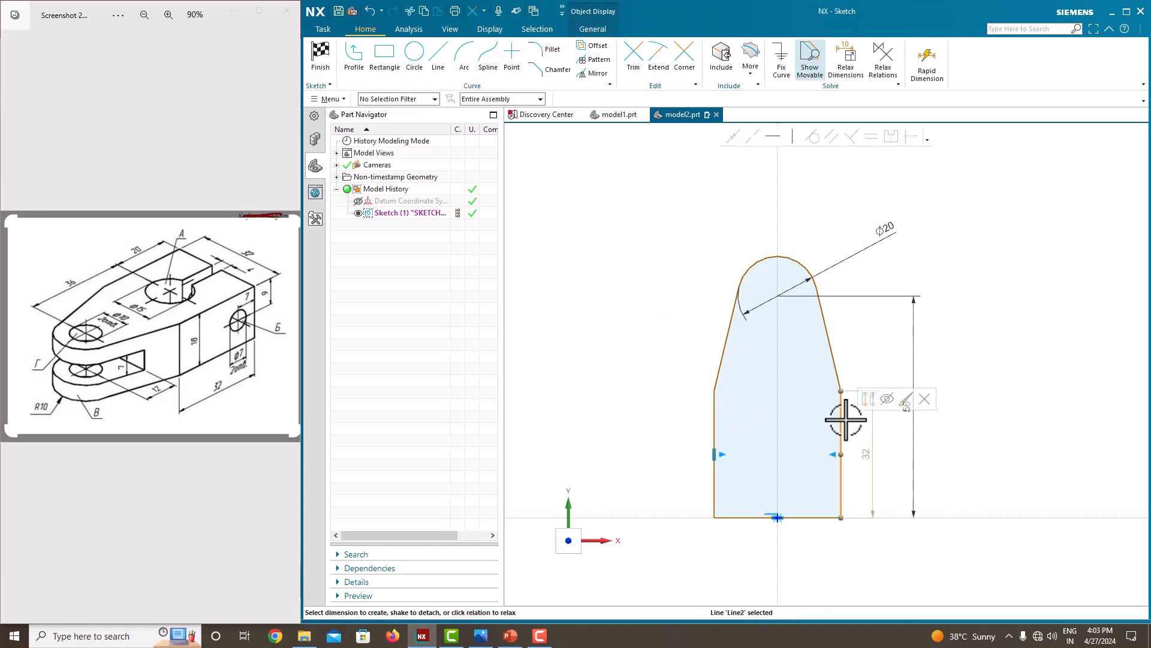
{"action": "left_click", "coordinate": [876, 452]}
{"action": "key", "text": "Return"}
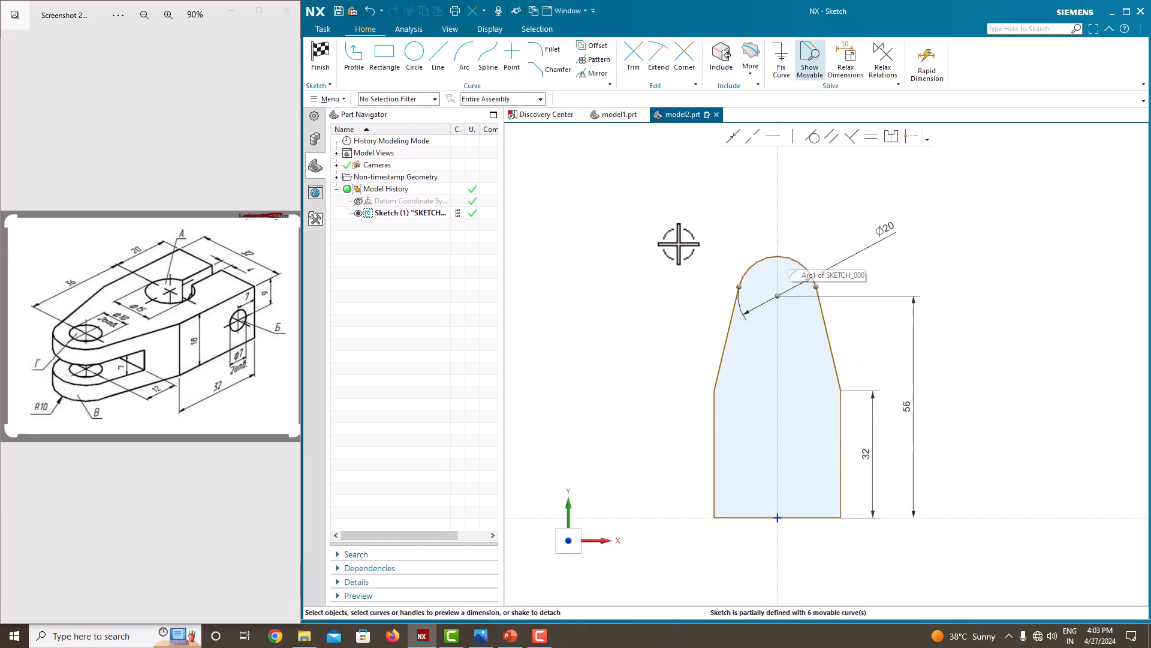
{"action": "right_click", "coordinate": [649, 266]}
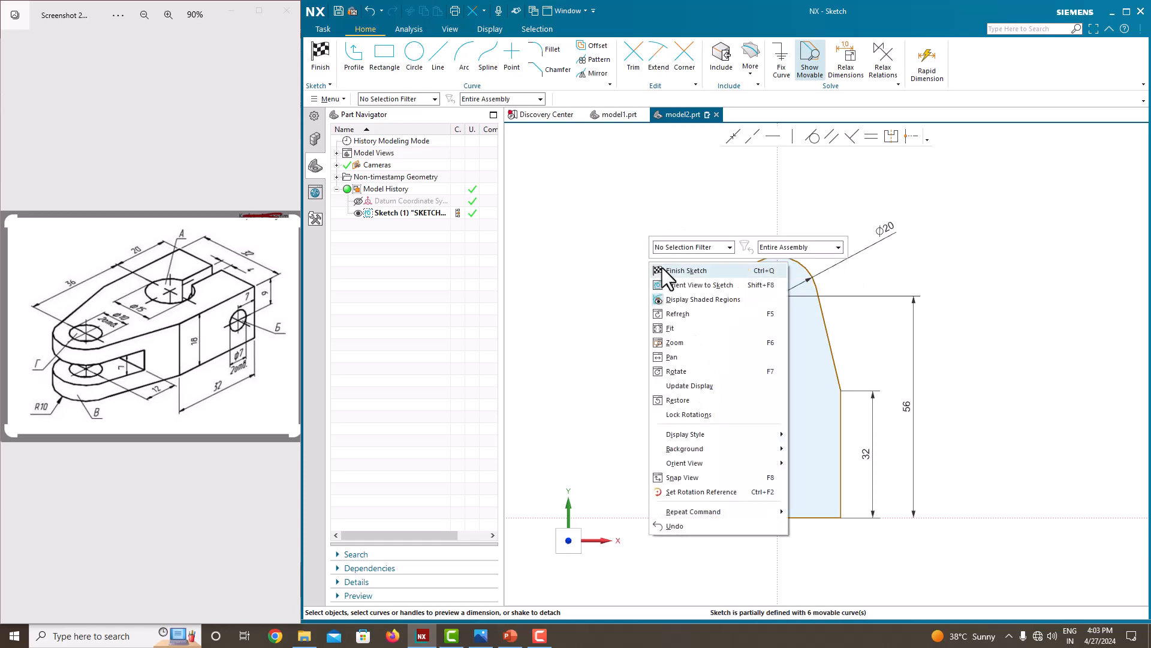
{"action": "left_click", "coordinate": [663, 269]}
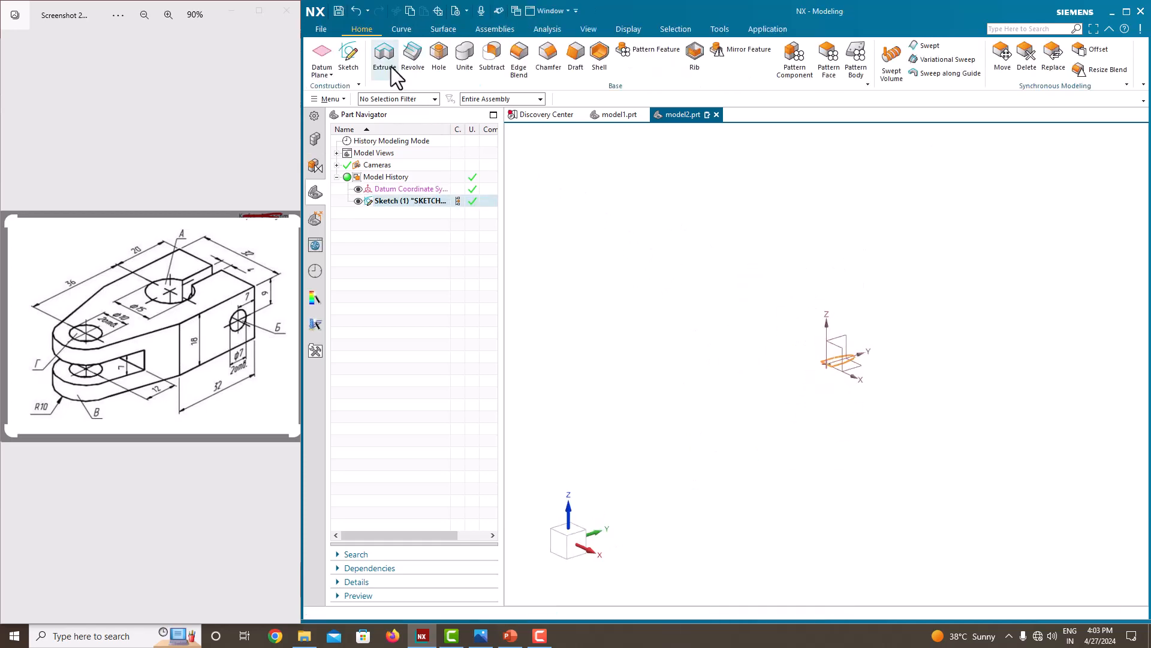
Extrude the profile as a solid with a symmetric value of 18 mm.
{"action": "left_click", "coordinate": [390, 67]}
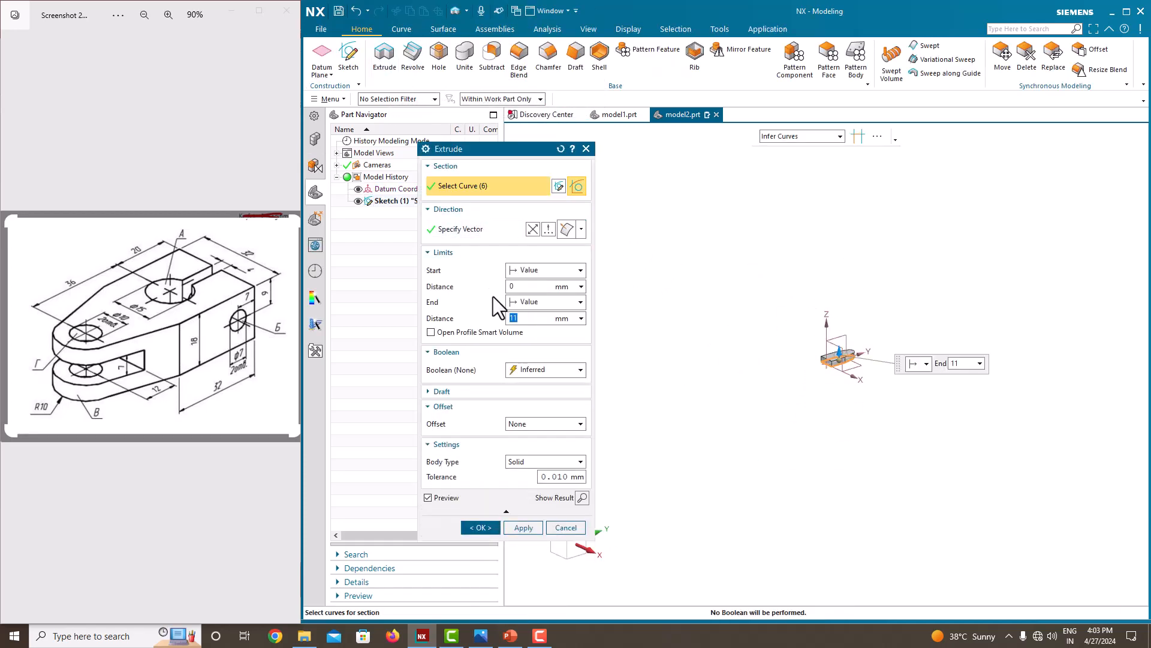
{"action": "left_click", "coordinate": [526, 303]}
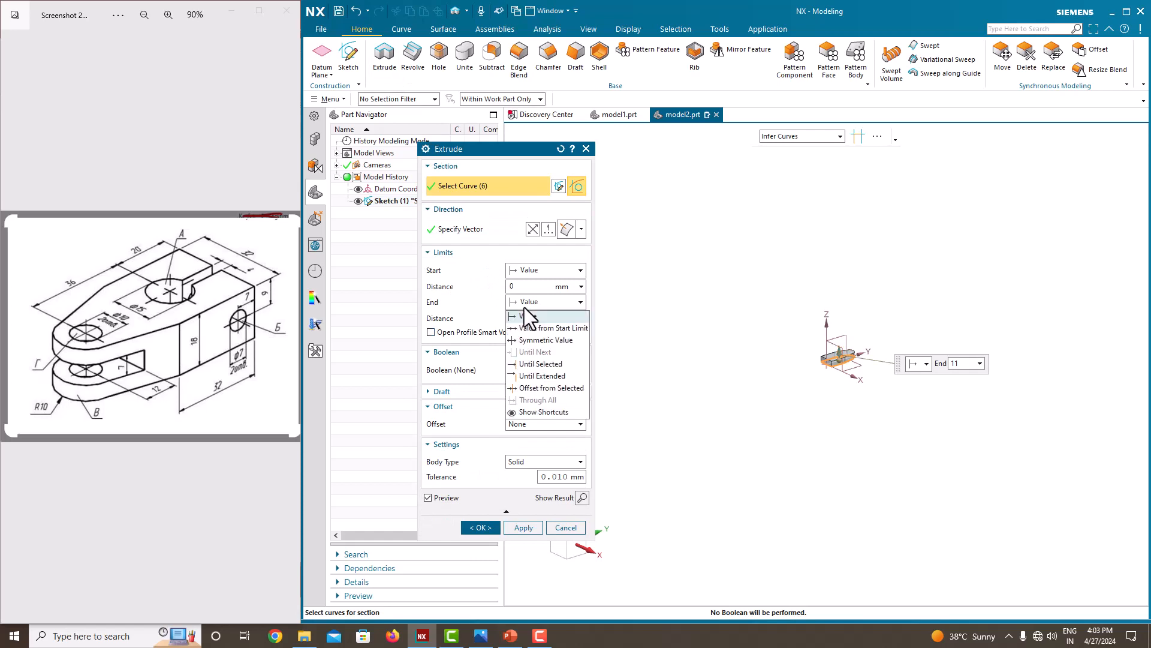
{"action": "left_click", "coordinate": [543, 341]}
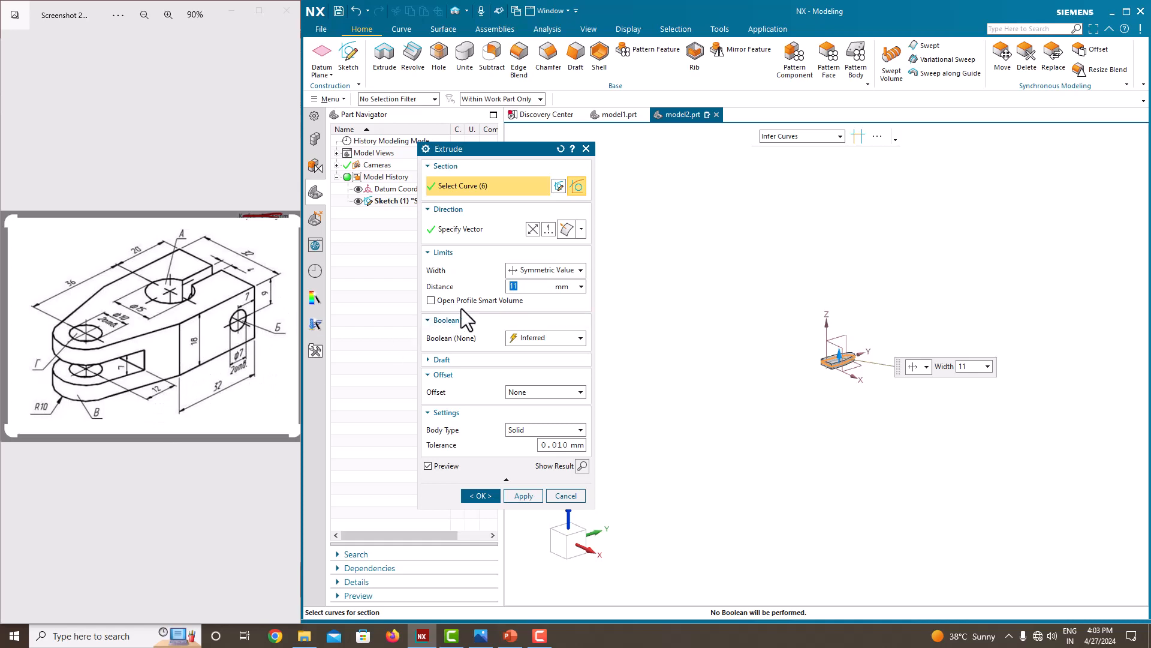
{"action": "double_click", "coordinate": [525, 289]}
{"action": "type", "text": "18"}
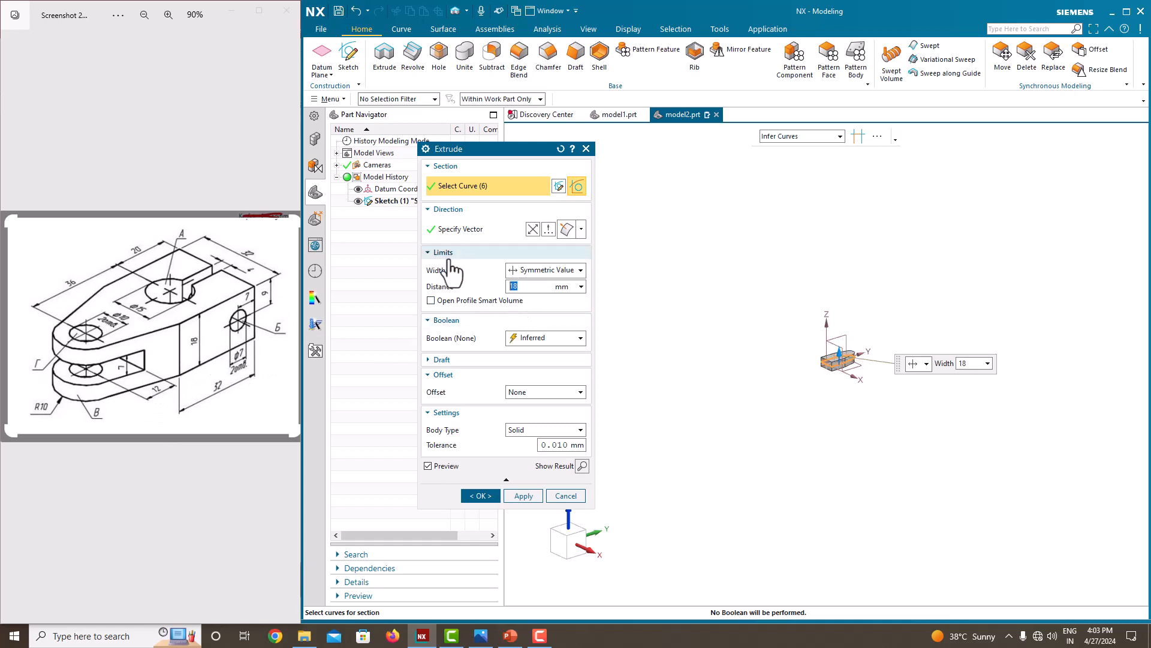
{"action": "key", "text": "Return"}
{"action": "left_click", "coordinate": [480, 496]}
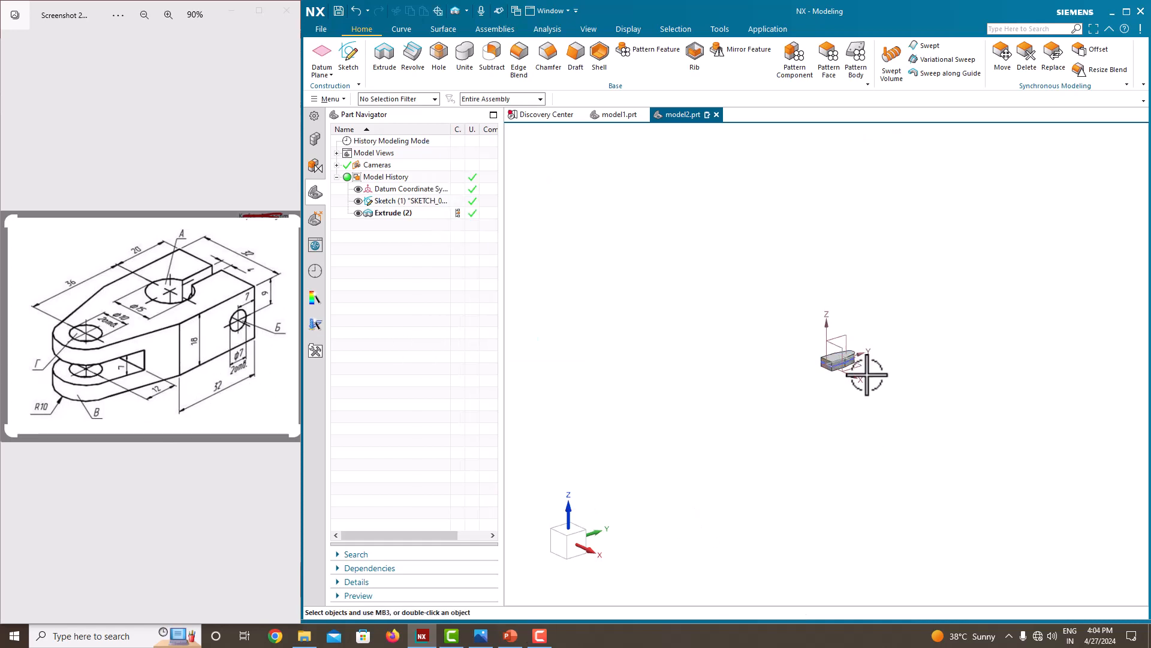
Hide the base profile sketch and create a new sketch on the body's top face.
{"action": "scroll", "coordinate": [839, 357], "scroll_direction": "up", "scroll_amount": 5}
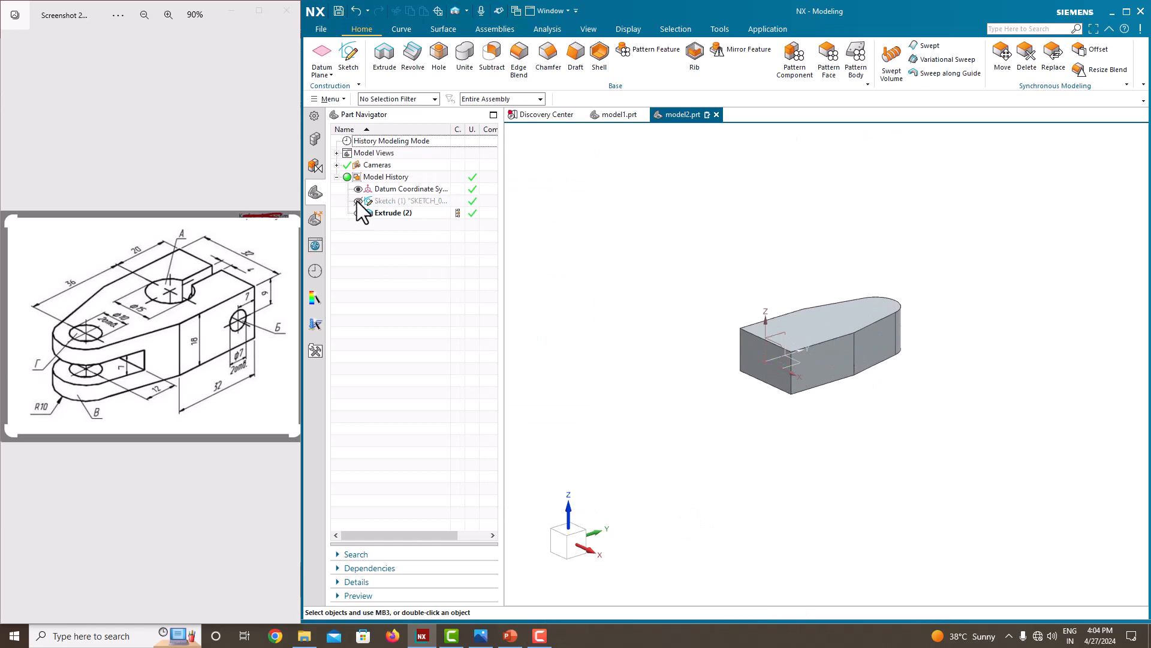
{"action": "middle_click_drag", "start_coordinate": [744, 380], "coordinate": [751, 391]}
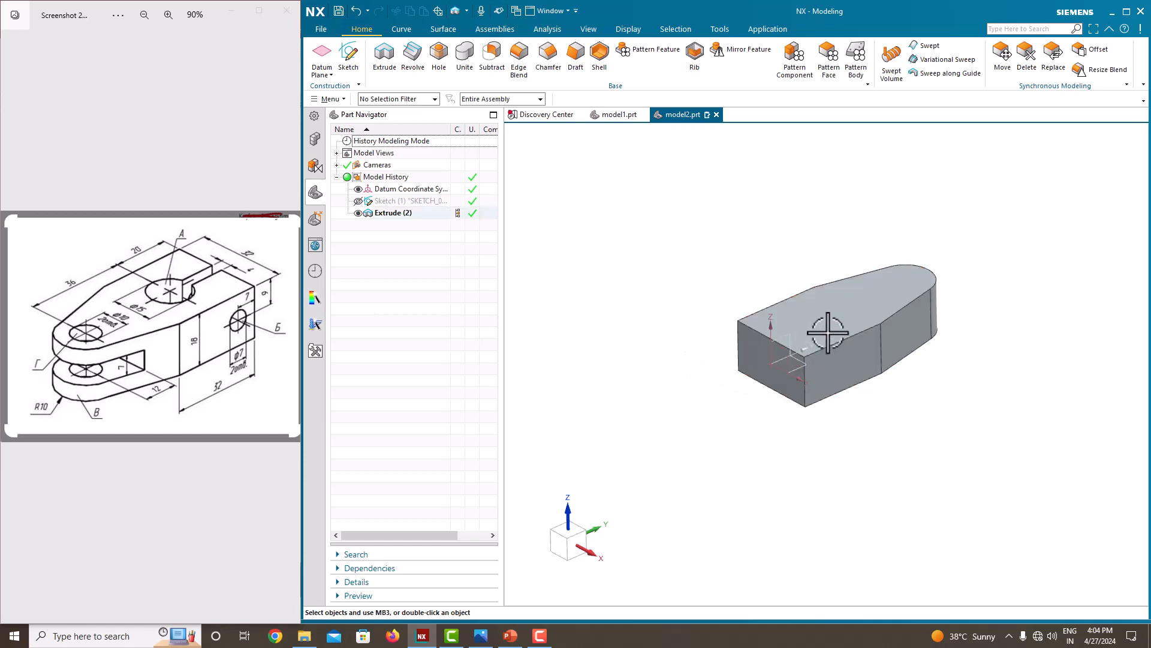
{"action": "mouse_move", "coordinate": [820, 326]}
{"action": "middle_mouse_down"}
{"action": "mouse_move", "coordinate": [828, 367]}
{"action": "mouse_move", "coordinate": [803, 313]}
{"action": "middle_mouse_up"}
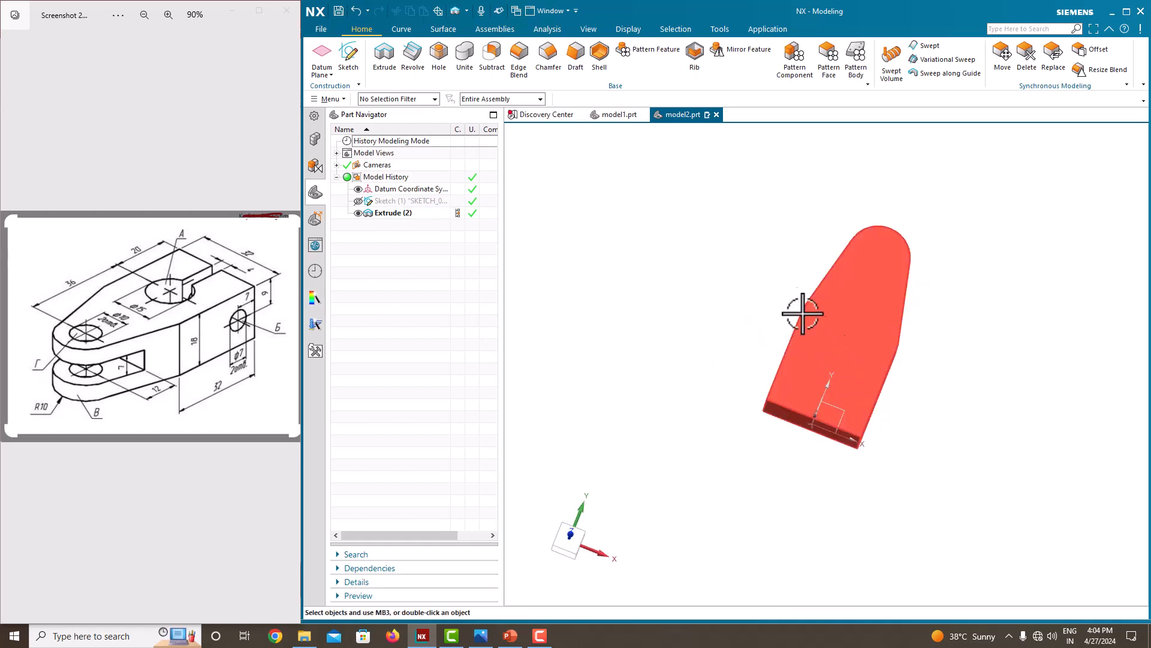
{"action": "left_click", "coordinate": [348, 58]}
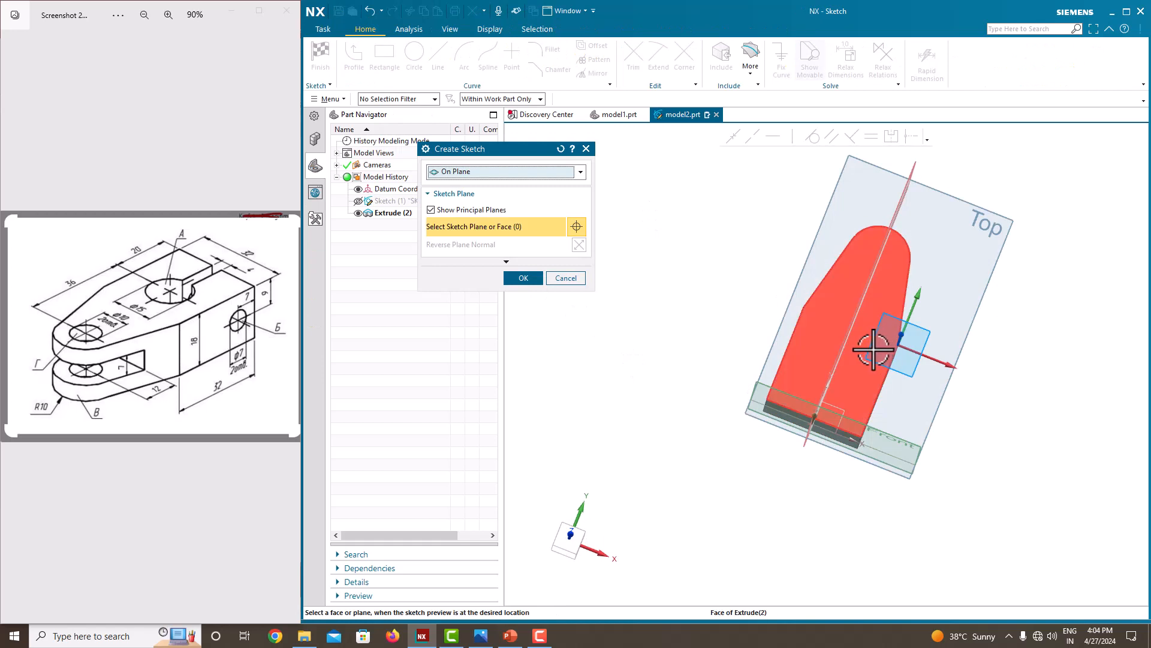
{"action": "left_click", "coordinate": [877, 349]}
{"action": "left_click", "coordinate": [523, 277]}
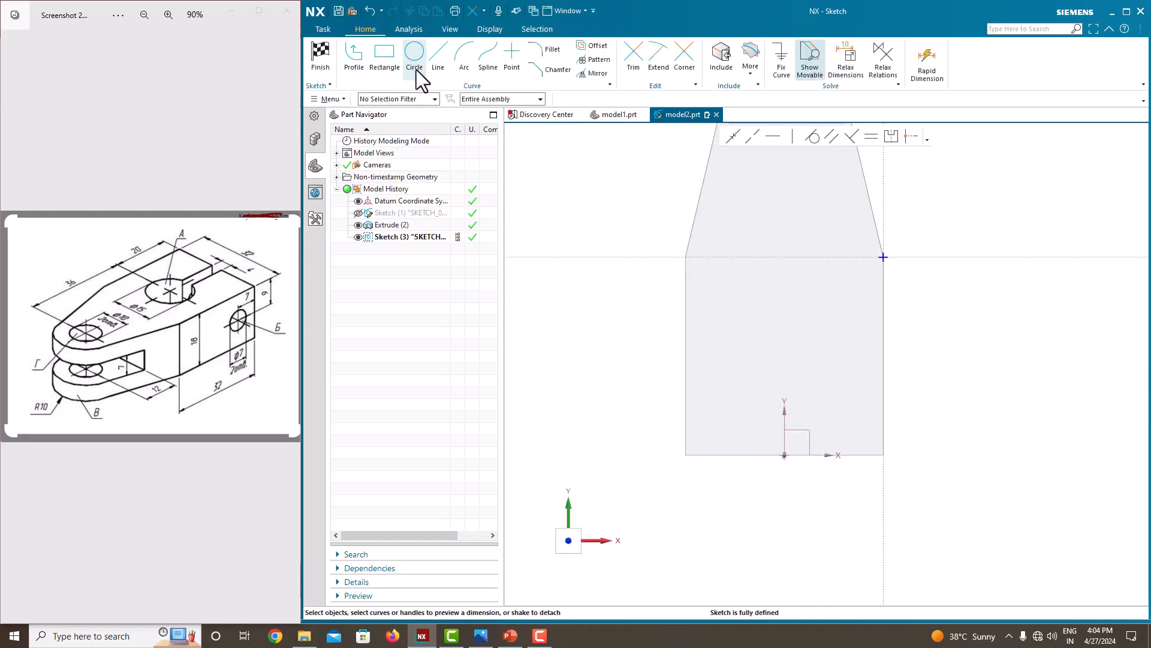
Draw a vertical line about 39 mm long upward from the midpoint of the body's straight end edge.
{"action": "left_click", "coordinate": [438, 57]}
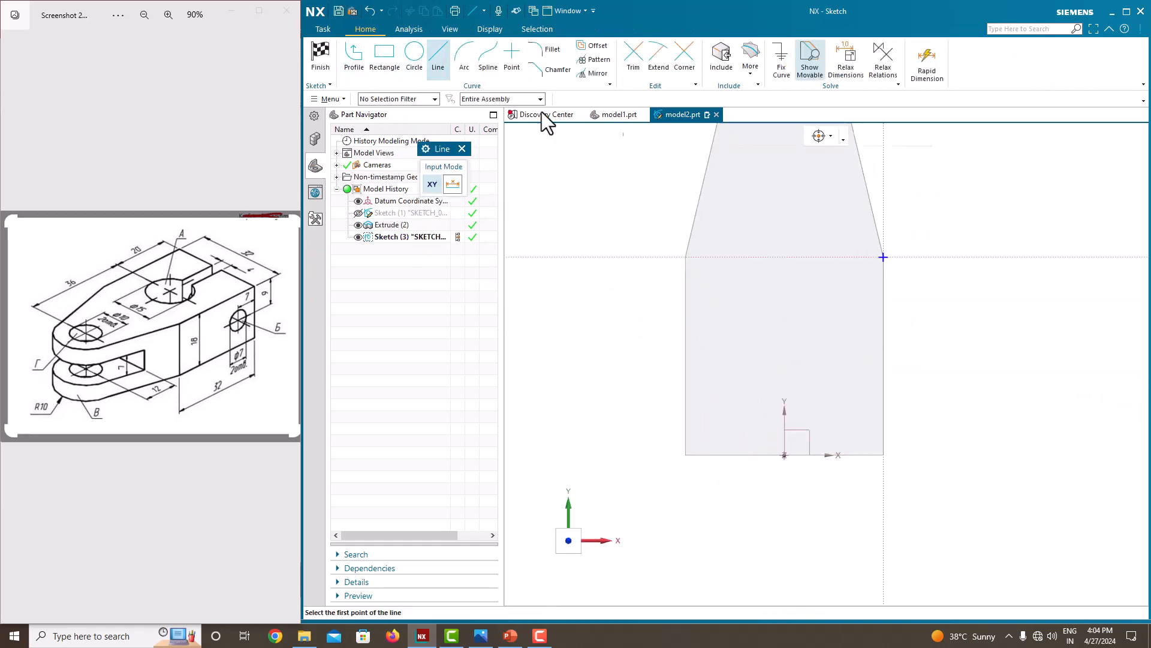
{"action": "left_click", "coordinate": [784, 455]}
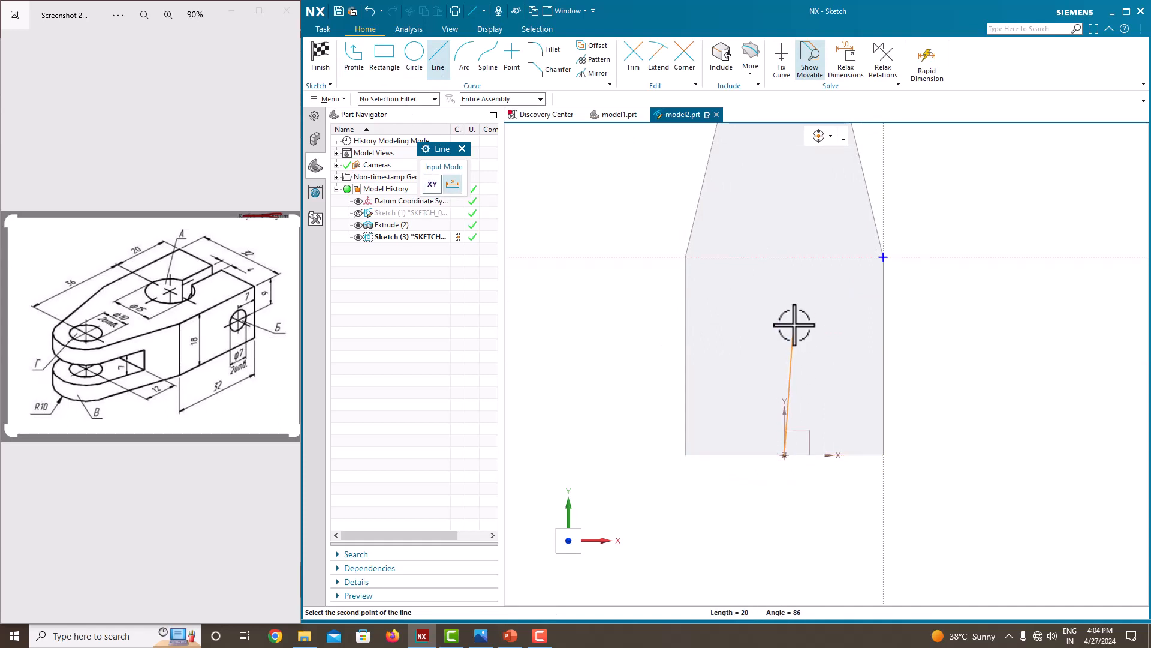
{"action": "left_click", "coordinate": [800, 213]}
{"action": "key", "text": "Escape"}
Dimension the vertical centre line's length at 40 mm.
{"action": "left_click", "coordinate": [786, 283]}
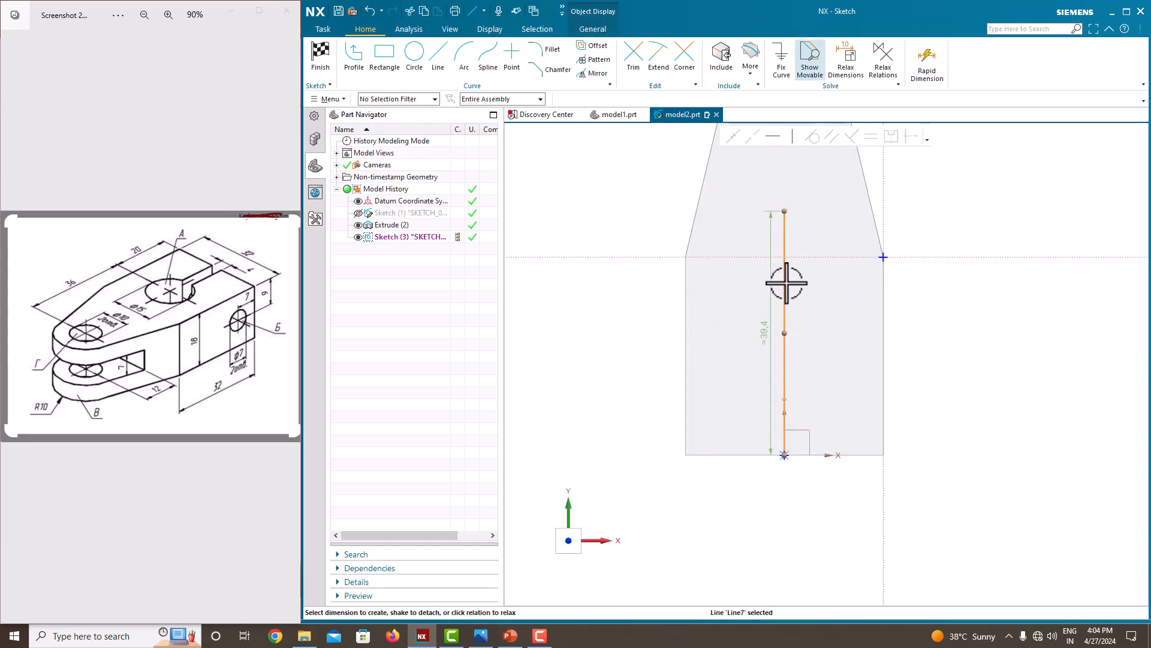
{"action": "left_click", "coordinate": [759, 340]}
{"action": "type", "text": "4"}
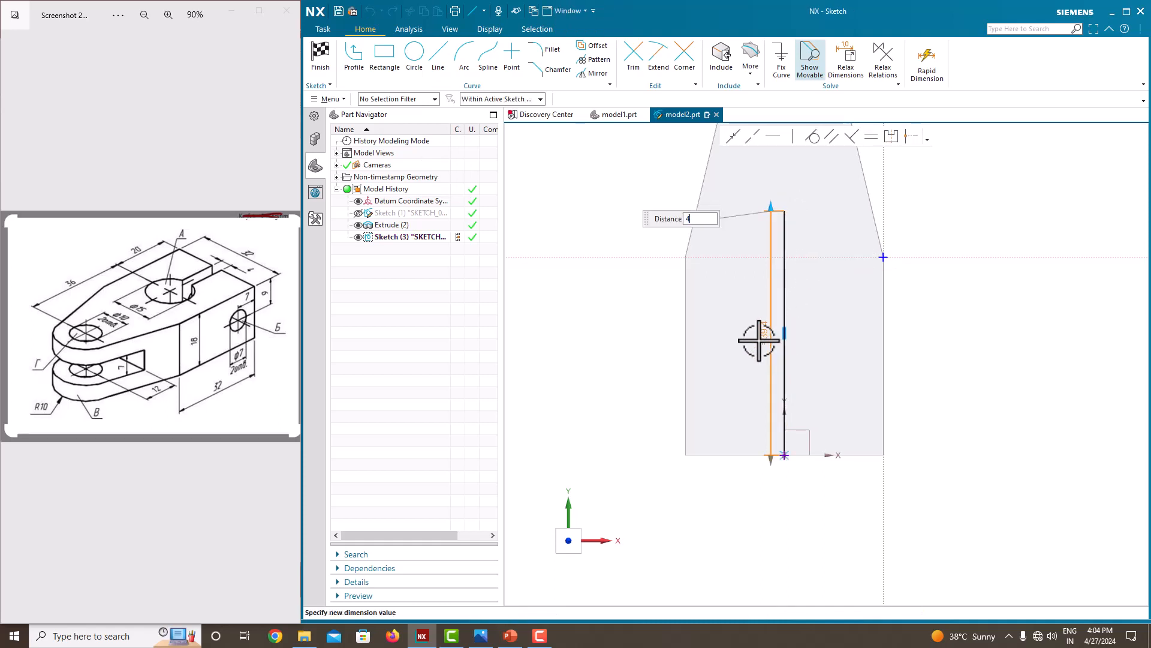
{"action": "type", "text": "0"}
{"action": "key", "text": "Return"}
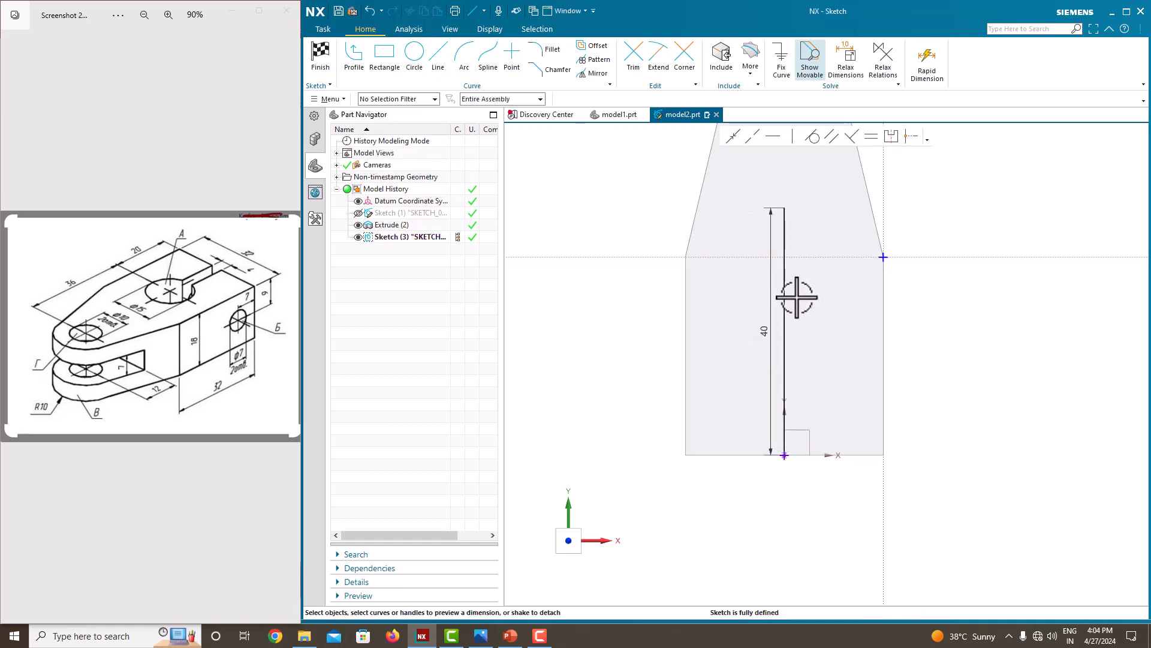
Convert the vertical centre line to a reference line.
{"action": "left_click", "coordinate": [785, 297]}
{"action": "right_click", "coordinate": [784, 295]}
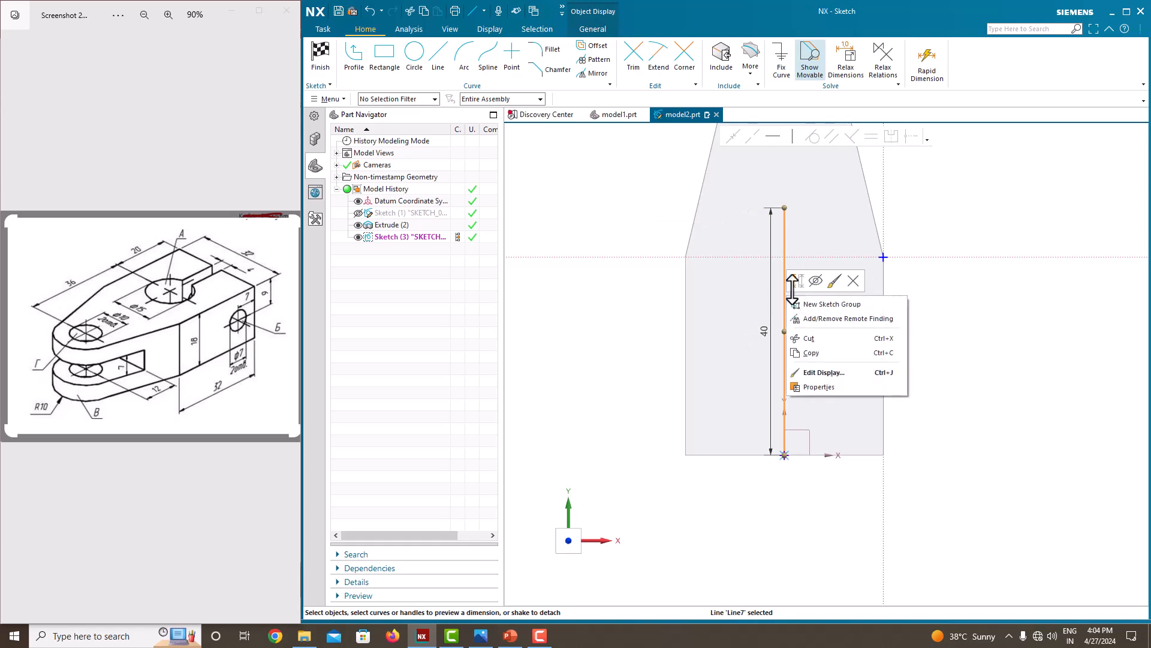
{"action": "left_click", "coordinate": [794, 282]}
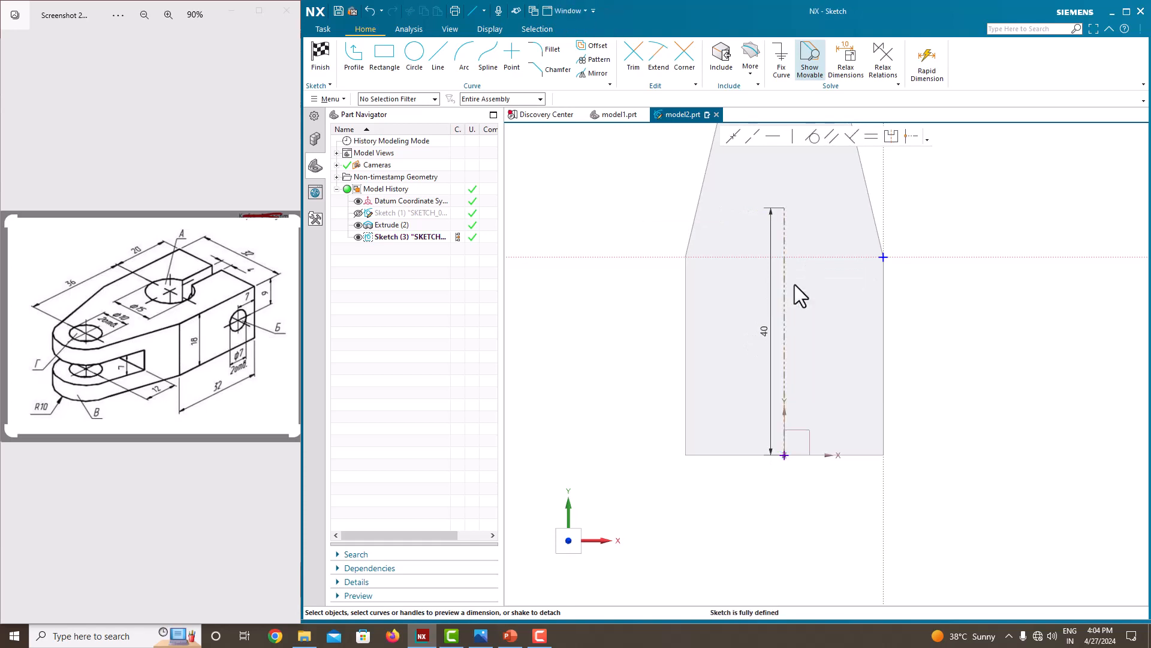
Draw a circle about 12.8 mm in diameter centred on the vertical reference line, in the lower half of the body's top face.
{"action": "left_click", "coordinate": [414, 53]}
{"action": "left_click", "coordinate": [785, 322]}
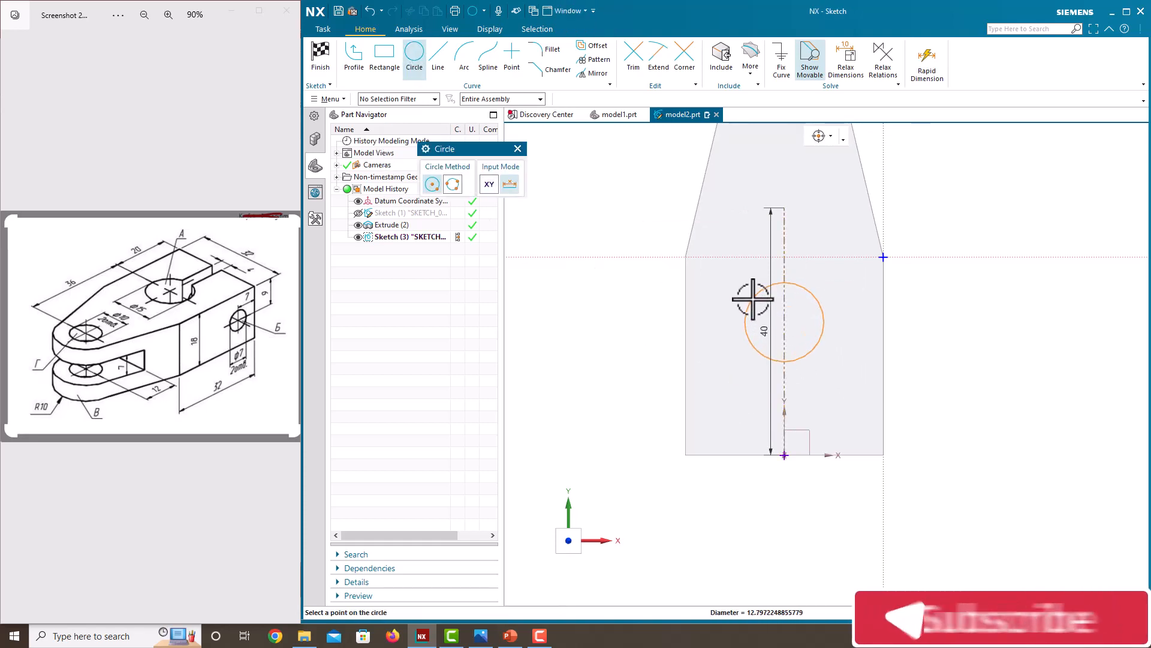
{"action": "left_click", "coordinate": [750, 301]}
{"action": "key", "text": "Escape"}
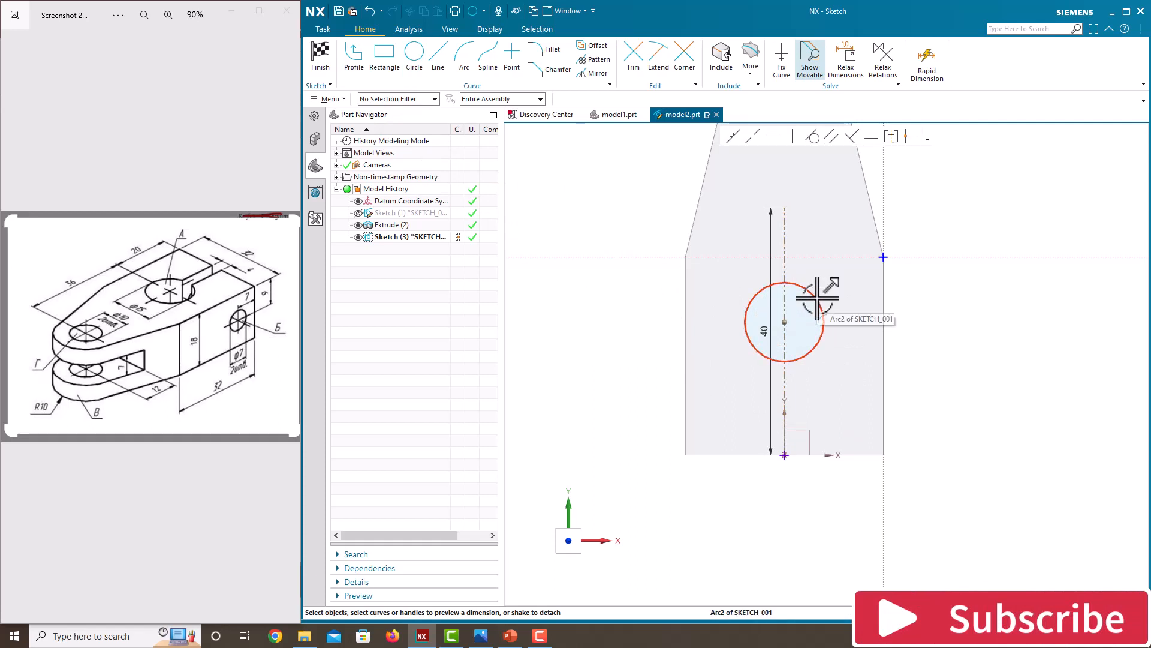
Dimension the circle's diameter at 15 mm.
{"action": "left_click", "coordinate": [817, 296]}
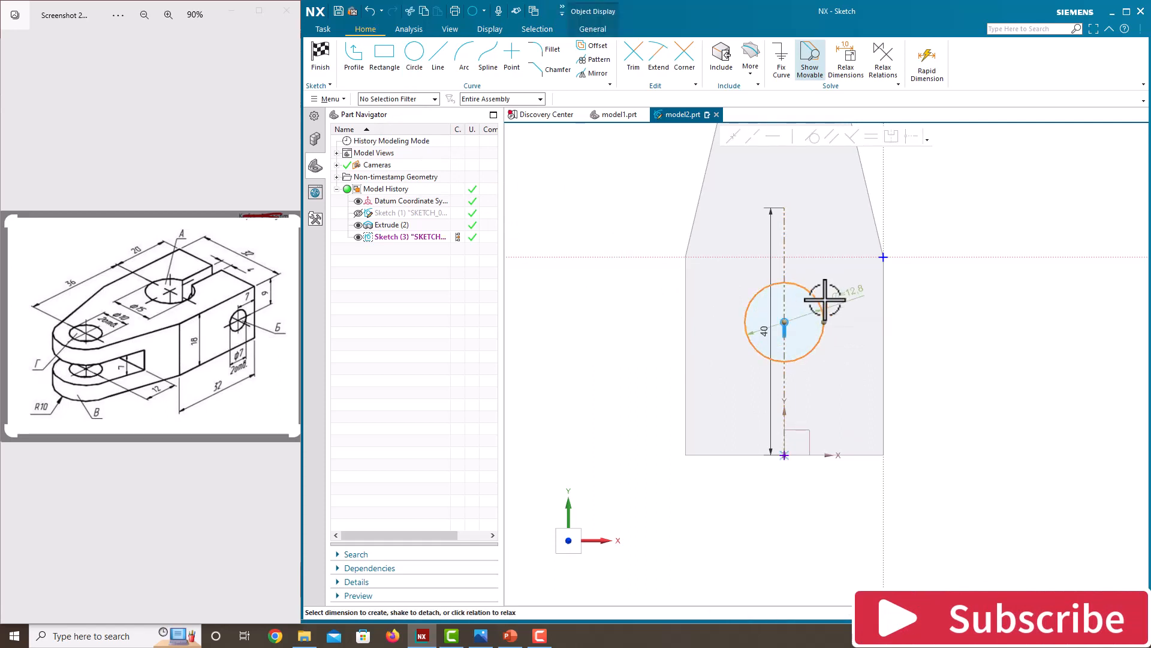
{"action": "left_click", "coordinate": [857, 291]}
{"action": "type", "text": "15"}
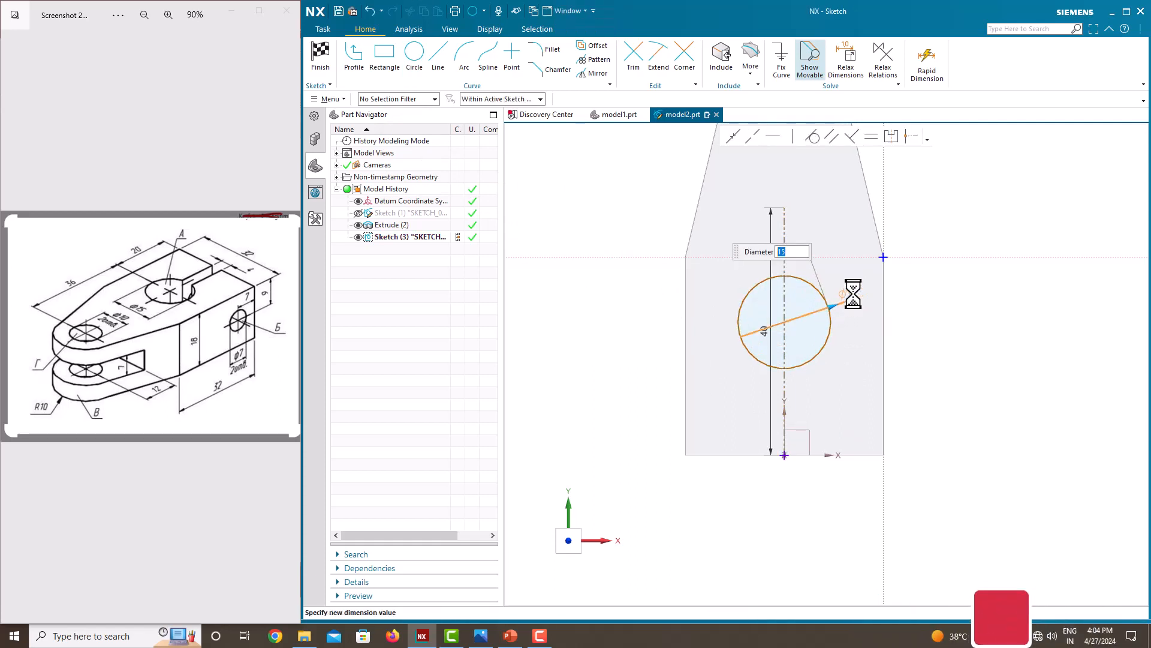
{"action": "key", "text": "Return"}
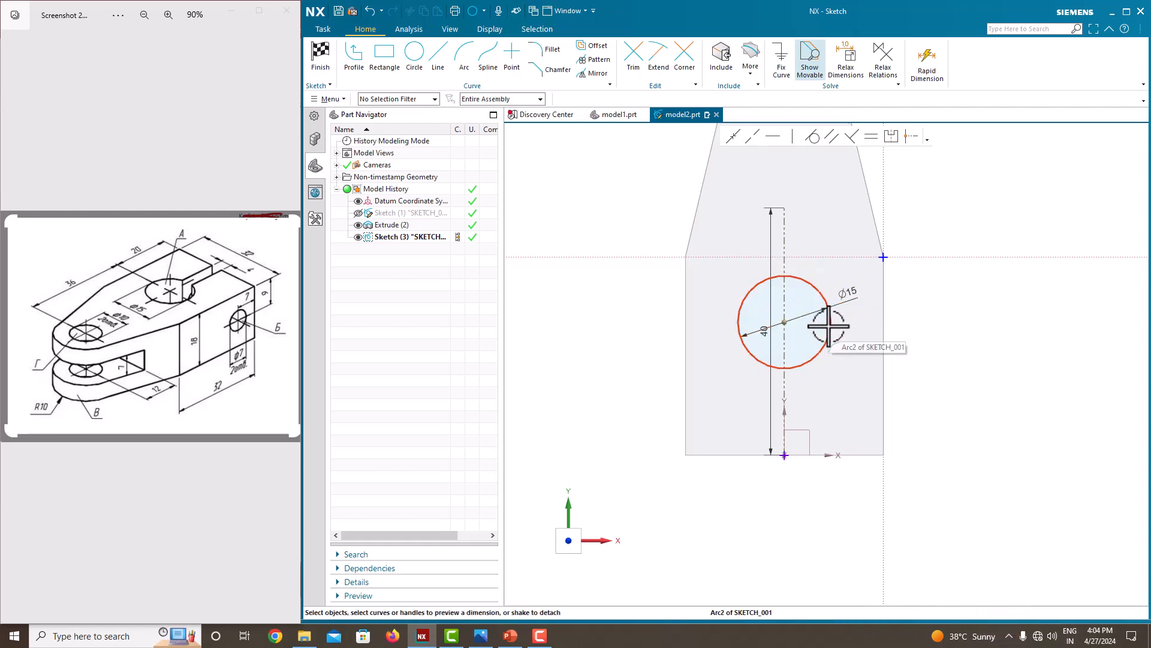
Dimension the circle's centre 20 mm from the straight end edge and move the centre line's length dimension clear of the circle.
{"action": "left_click", "coordinate": [784, 322]}
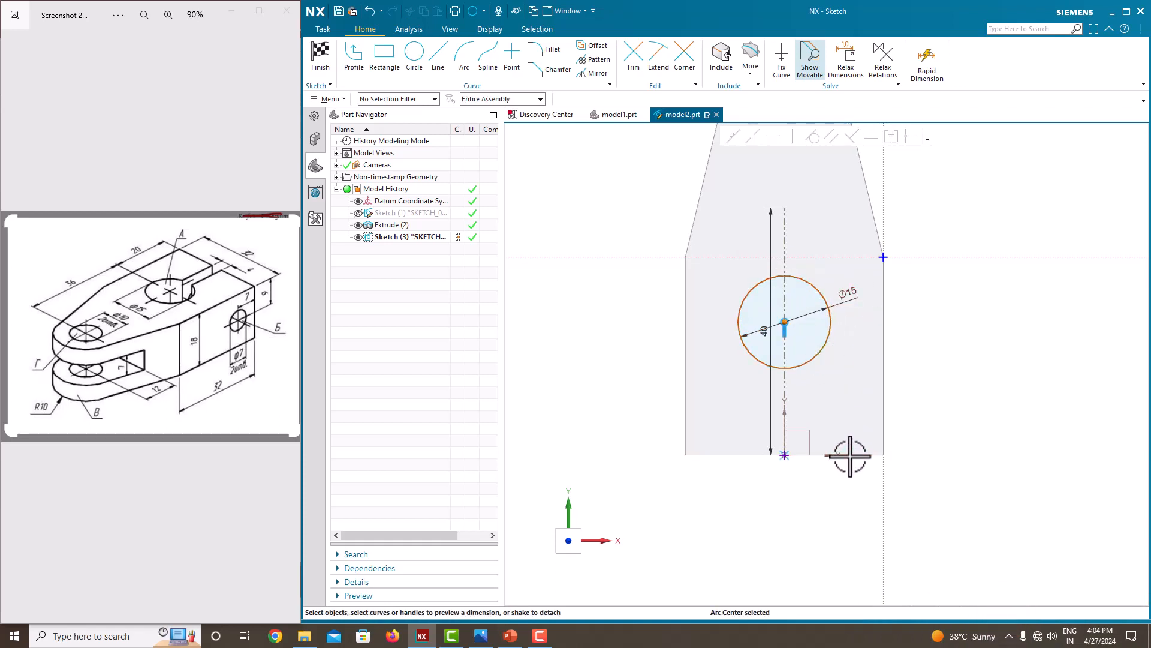
{"action": "left_click", "coordinate": [848, 455]}
{"action": "left_click", "coordinate": [789, 388]}
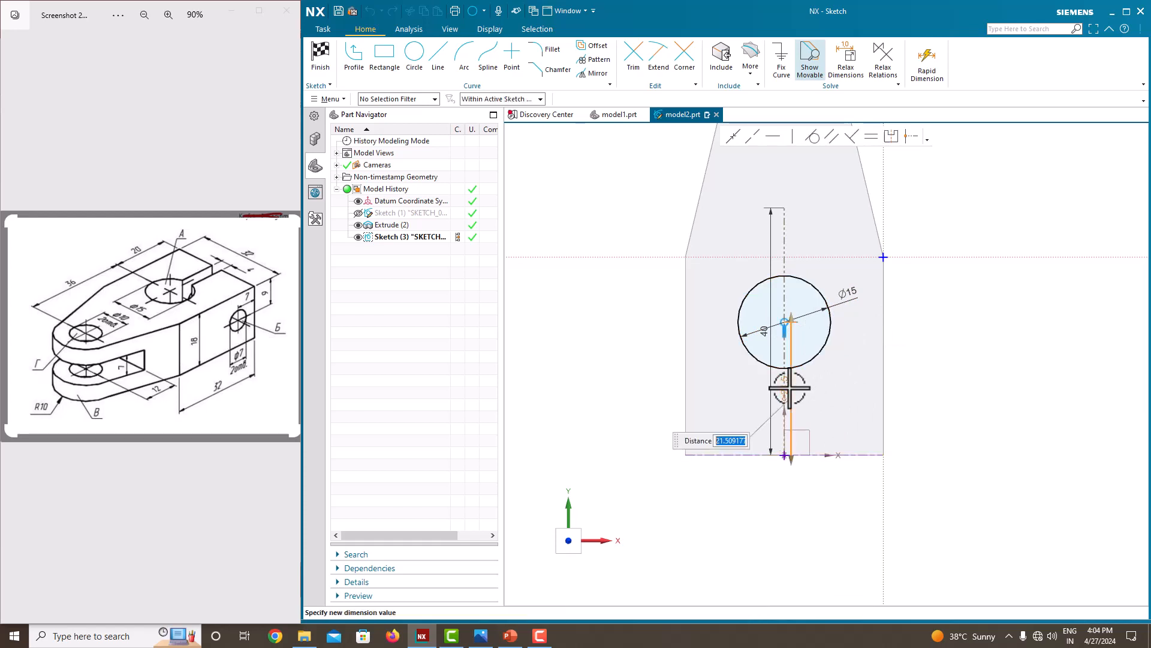
{"action": "type", "text": "20.00000("}
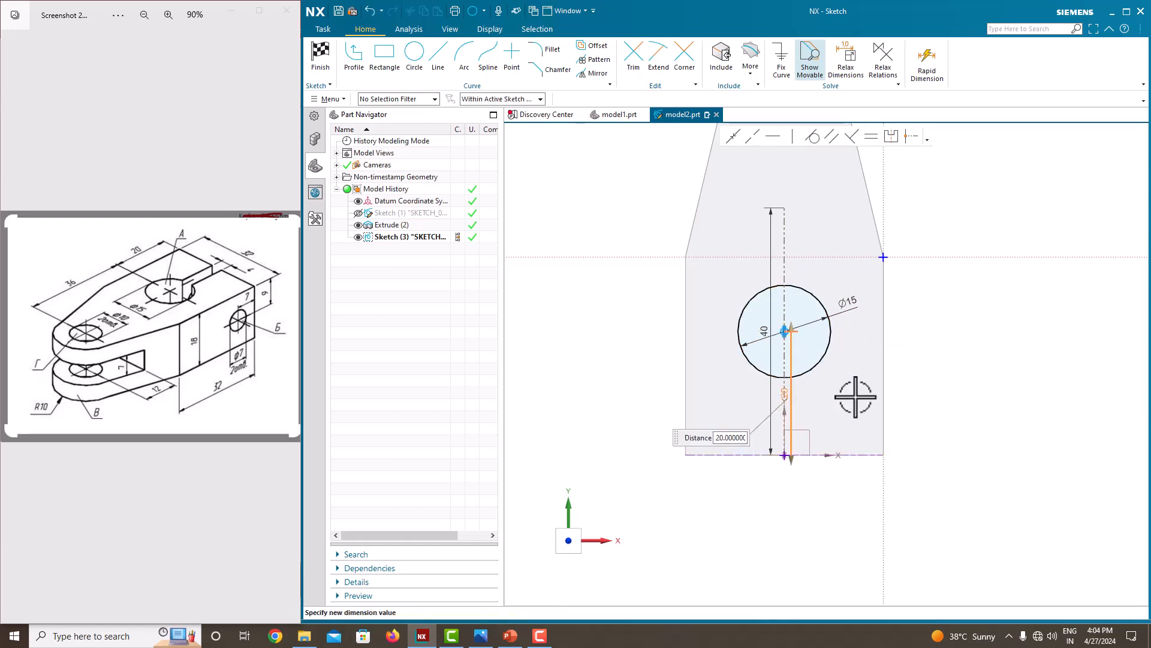
{"action": "key", "text": "Return"}
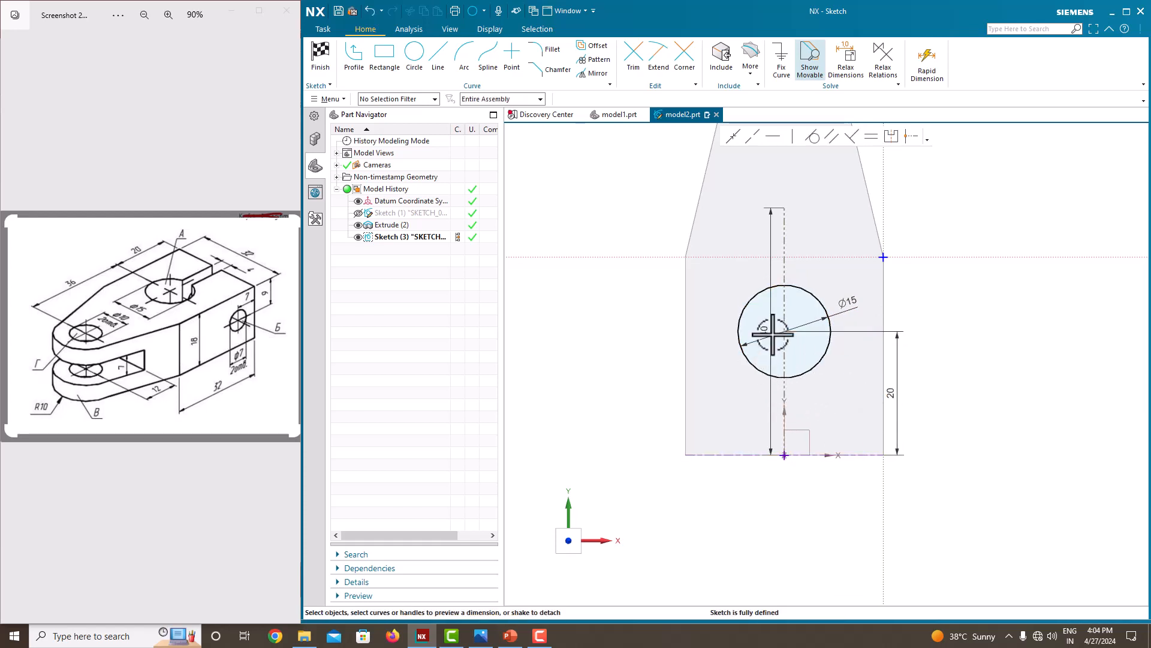
{"action": "left_click_drag", "start_coordinate": [773, 334], "coordinate": [691, 330]}
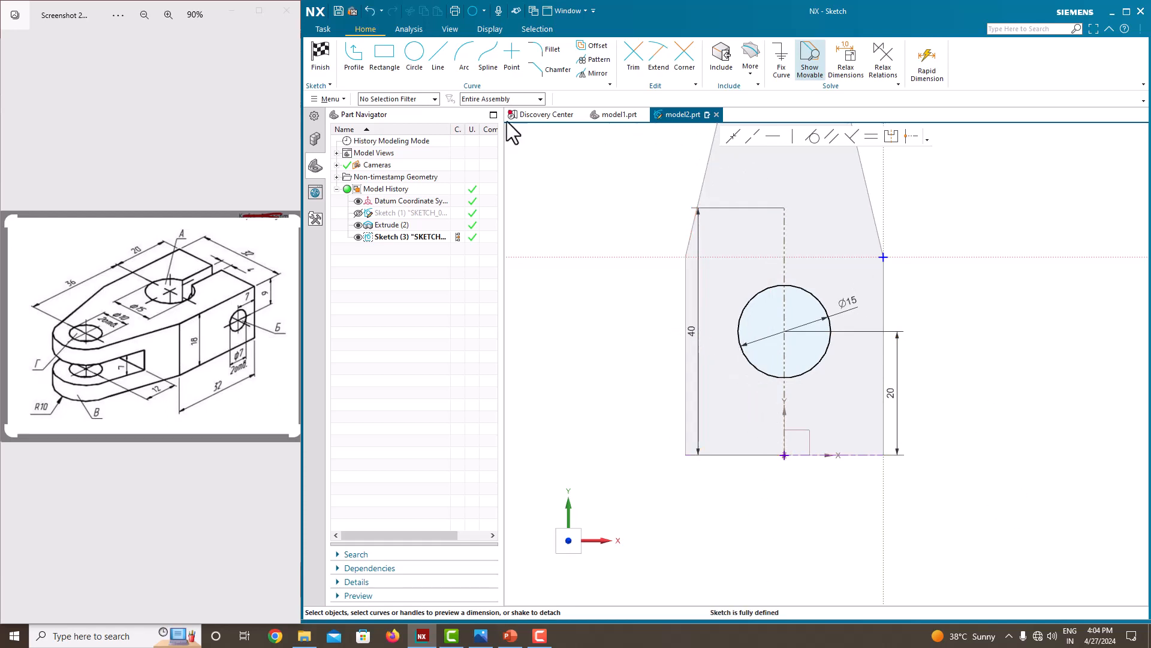
Draw a rectangle about 5.6 mm wide and 13 mm high from the circle's lower arc down to the body's straight end edge.
{"action": "left_click", "coordinate": [384, 60]}
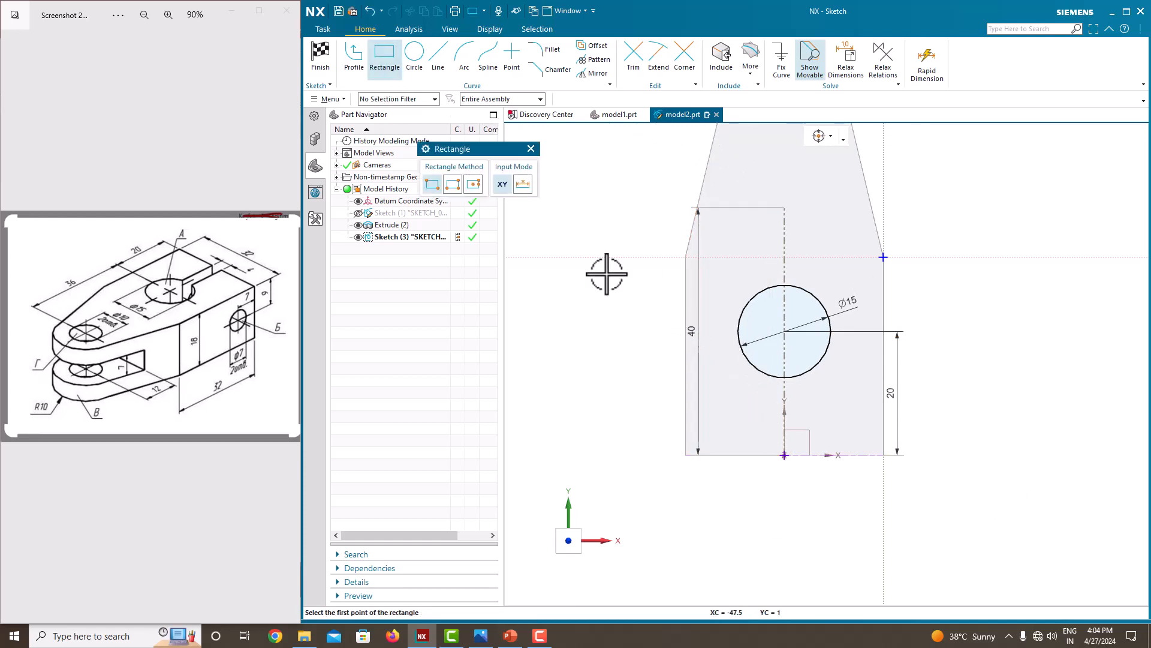
{"action": "left_click", "coordinate": [767, 374]}
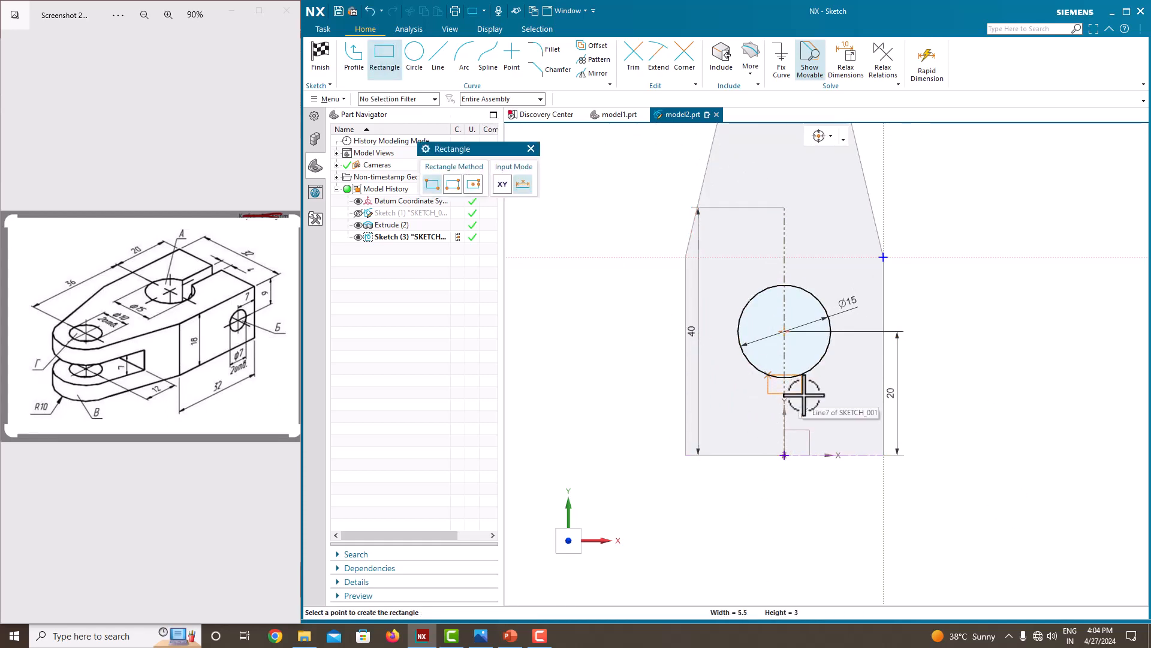
{"action": "left_click", "coordinate": [803, 455]}
{"action": "key", "text": "Escape"}
{"action": "scroll", "coordinate": [802, 387], "scroll_direction": "up", "scroll_amount": 4}
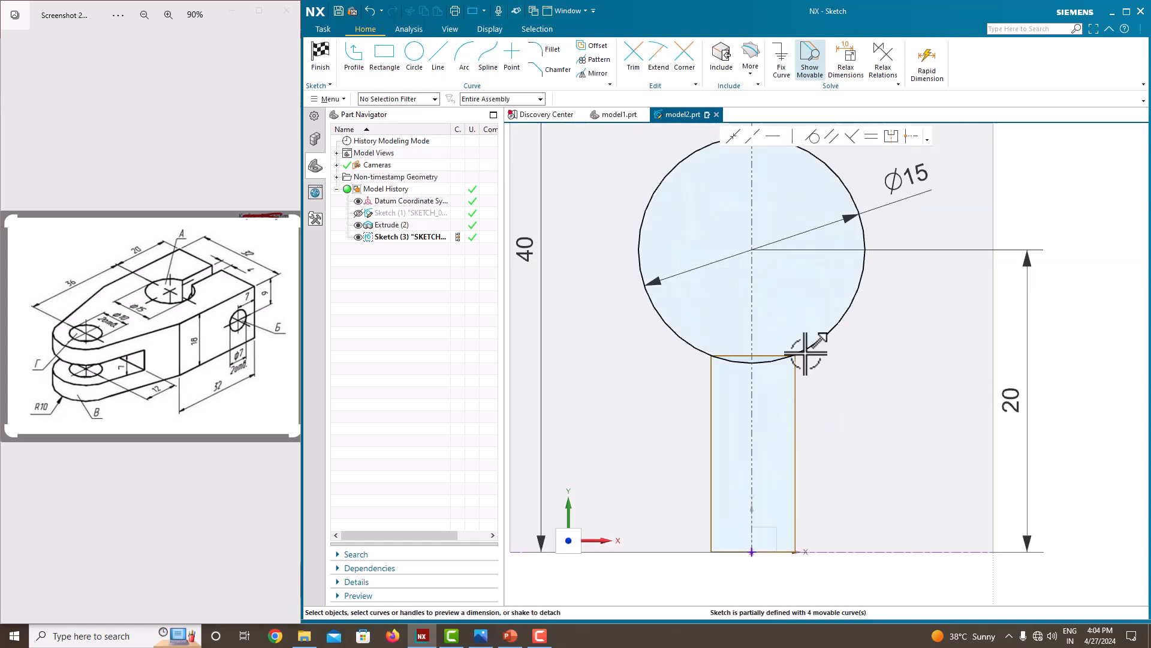
{"action": "scroll", "coordinate": [806, 352], "scroll_direction": "up", "scroll_amount": 4}
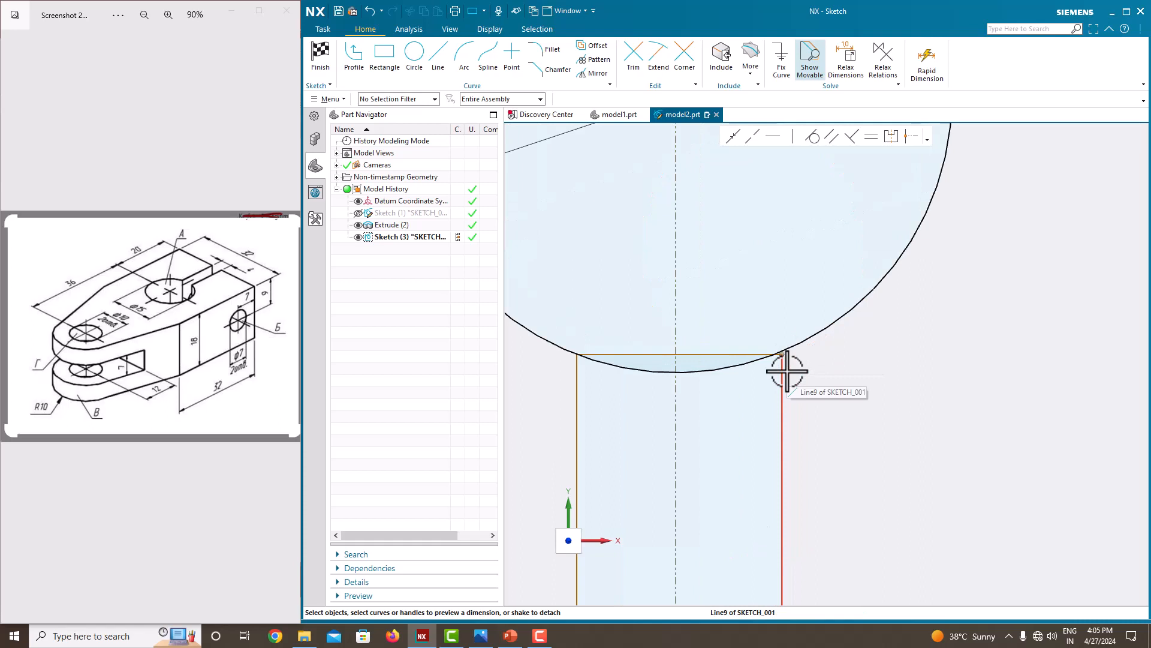
{"action": "left_click", "coordinate": [785, 370]}
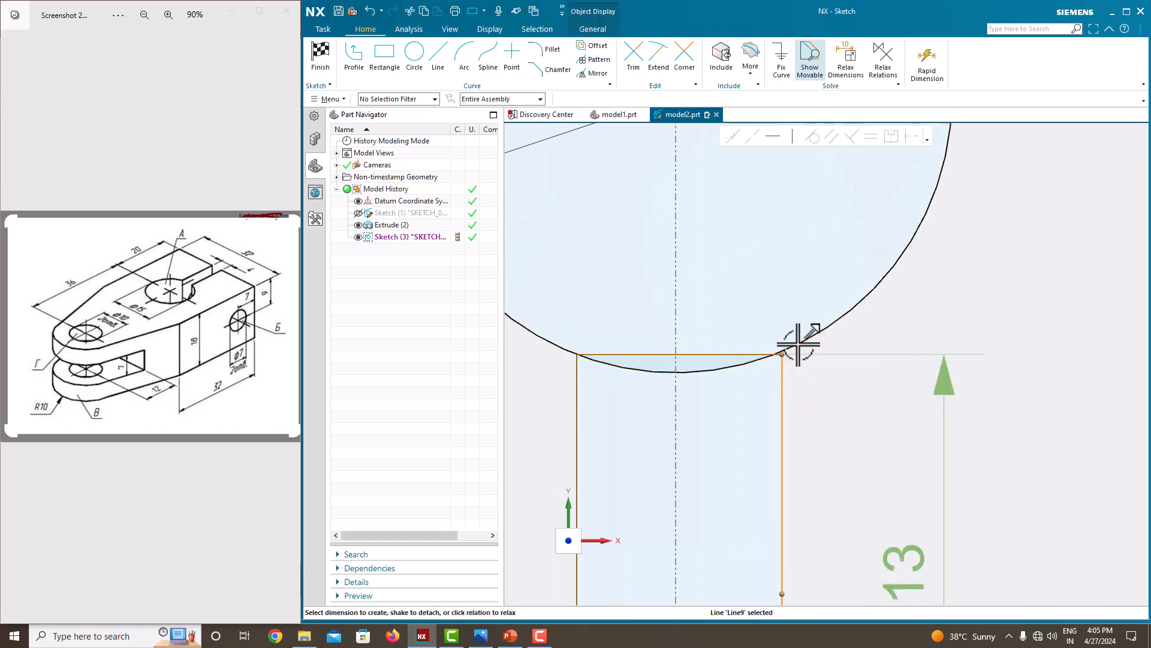
{"action": "left_click", "coordinate": [797, 345]}
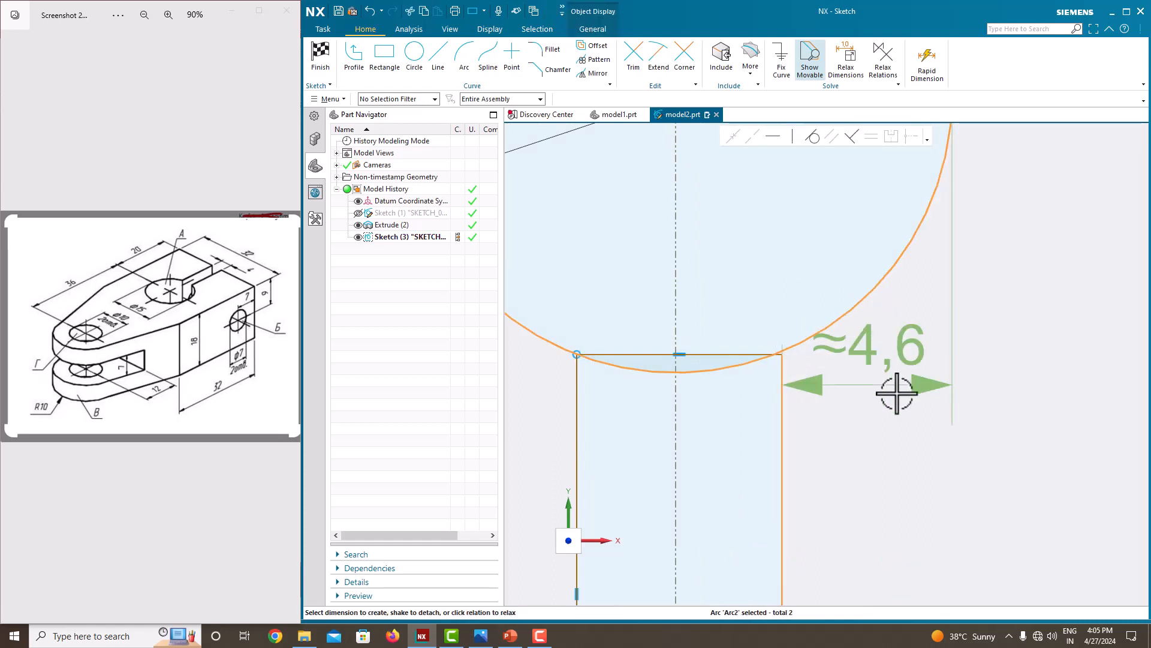
{"action": "left_click", "coordinate": [893, 413]}
{"action": "scroll", "coordinate": [807, 408], "scroll_direction": "down", "scroll_amount": 5}
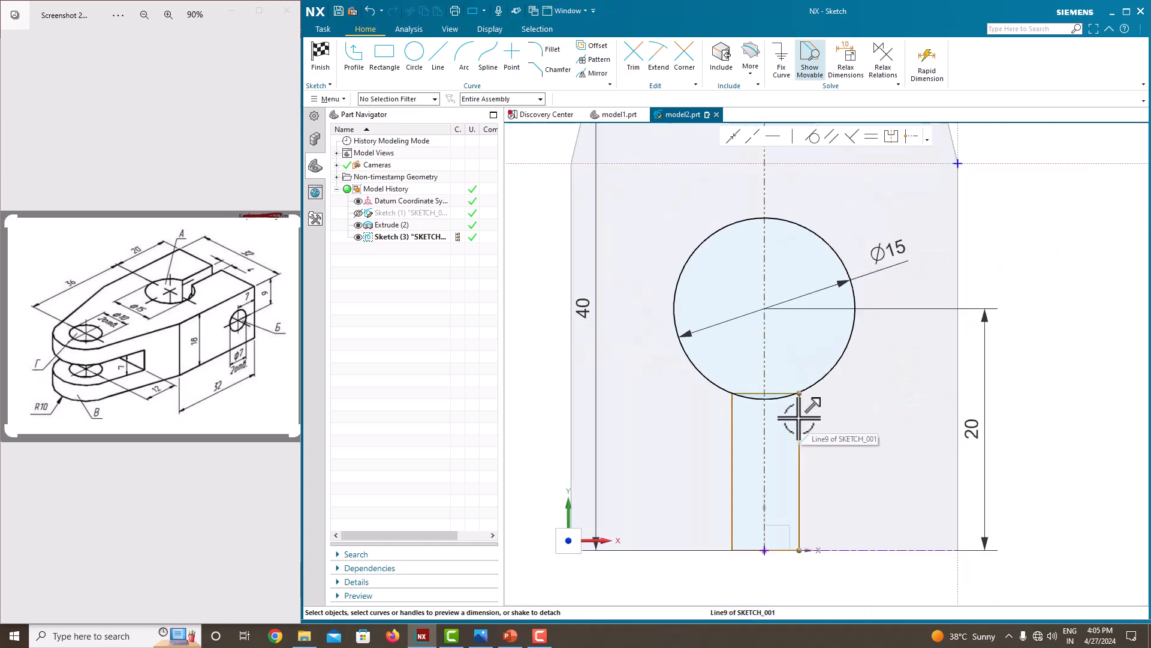
Make the rectangle's two corners on the end edge symmetric about the vertical centre line.
{"action": "scroll", "coordinate": [783, 576], "scroll_direction": "up", "scroll_amount": 1}
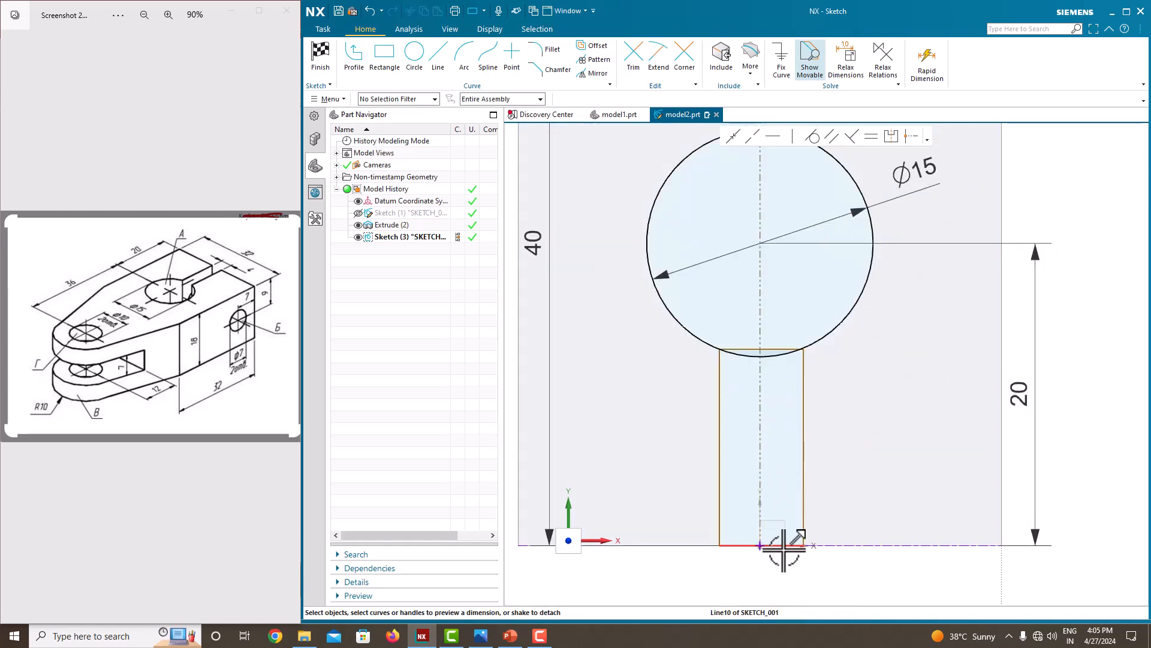
{"action": "scroll", "coordinate": [791, 547], "scroll_direction": "up", "scroll_amount": 4}
{"action": "left_click", "coordinate": [819, 538]}
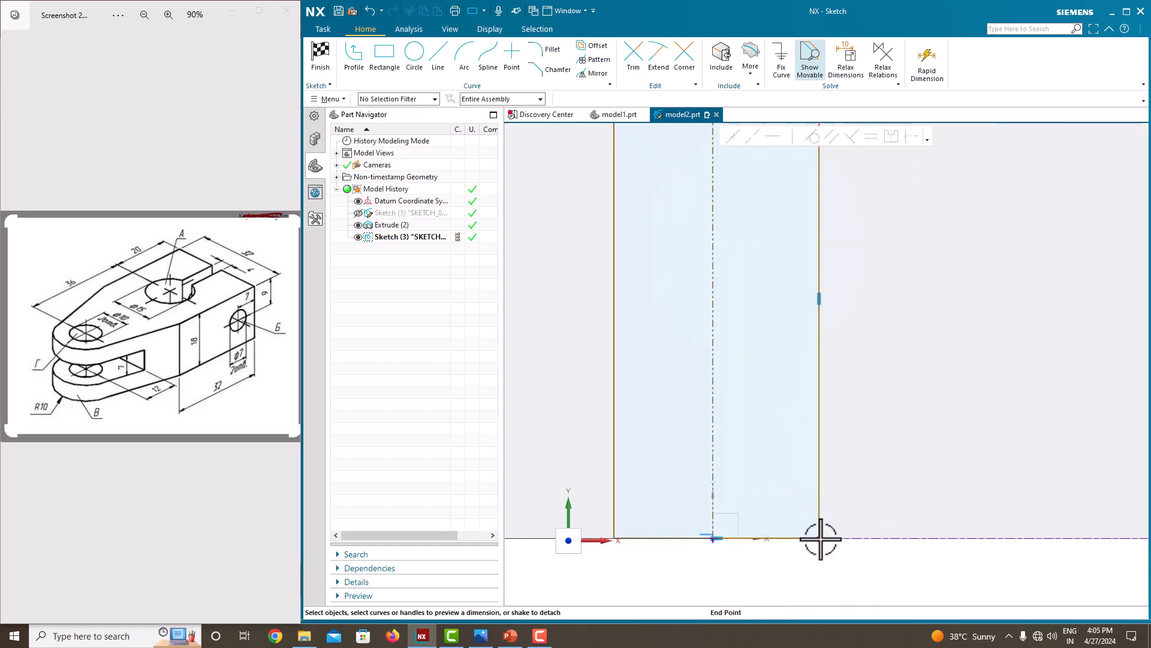
{"action": "left_click", "coordinate": [892, 137]}
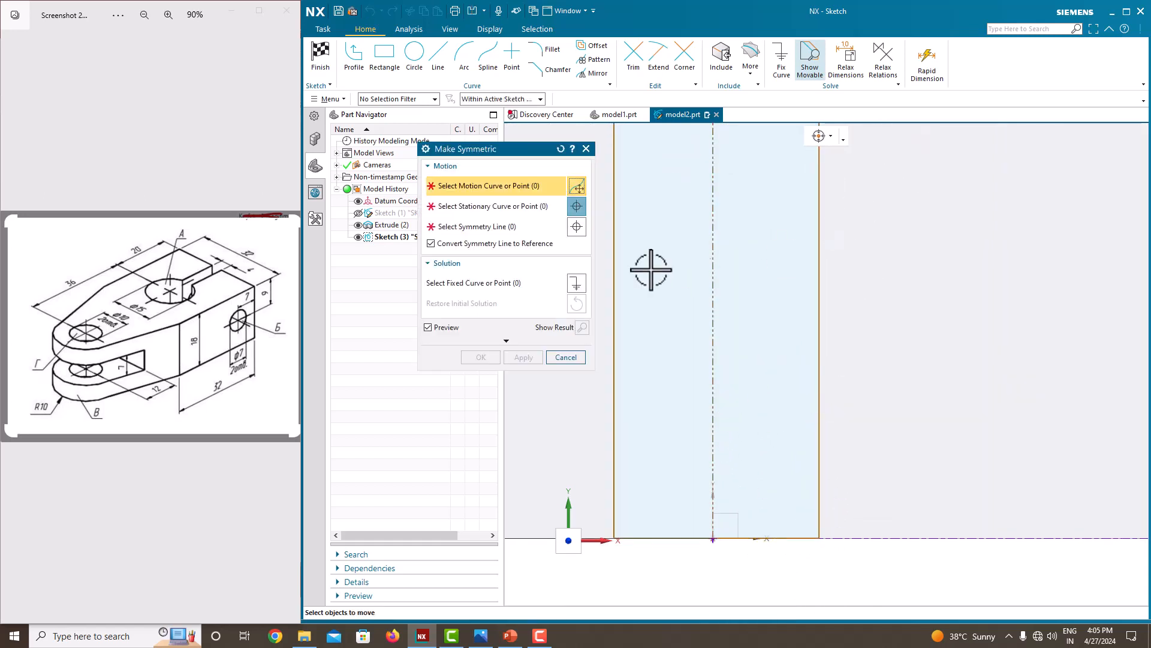
{"action": "left_click", "coordinate": [818, 538]}
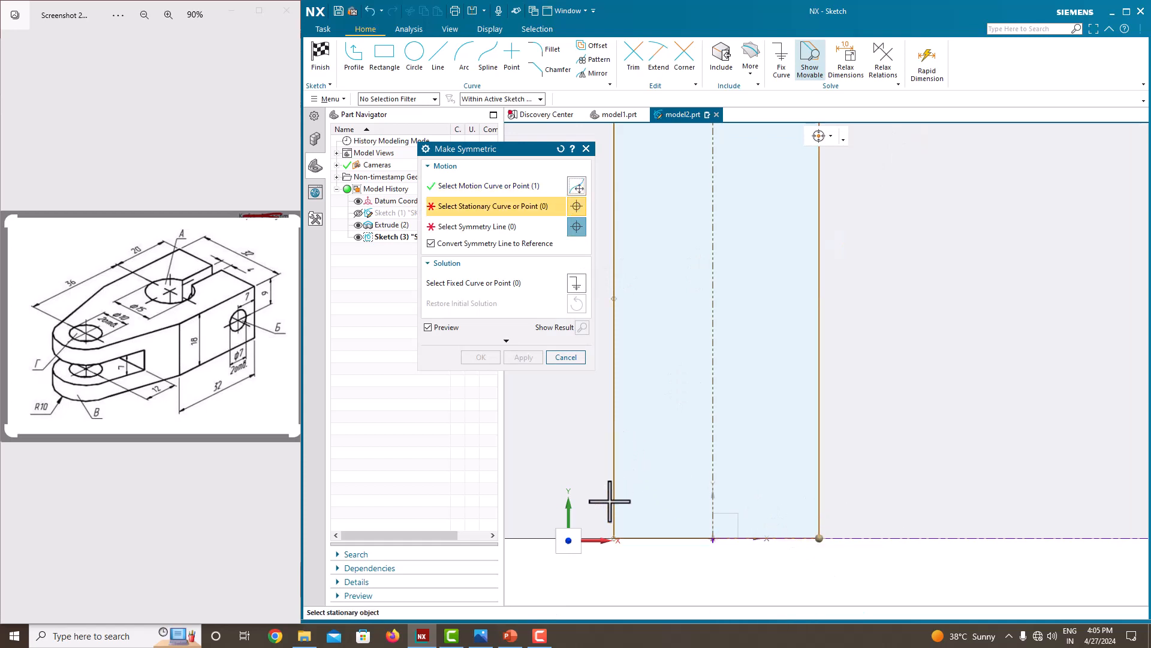
{"action": "left_click", "coordinate": [614, 538]}
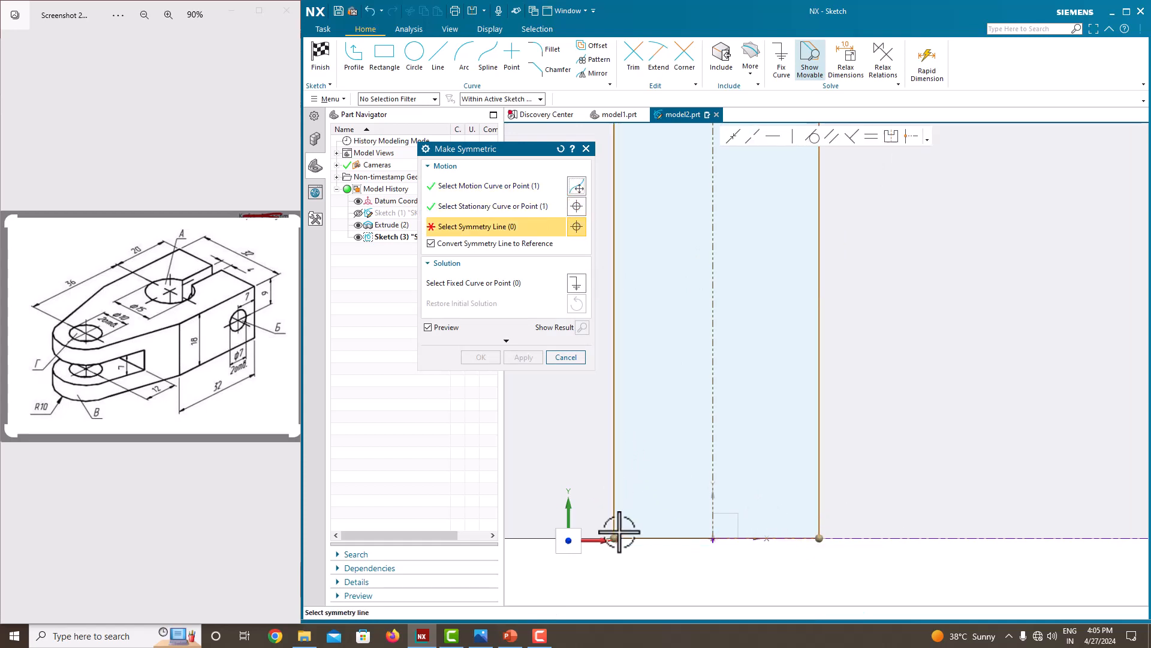
{"action": "left_click", "coordinate": [714, 388]}
{"action": "left_click", "coordinate": [482, 357]}
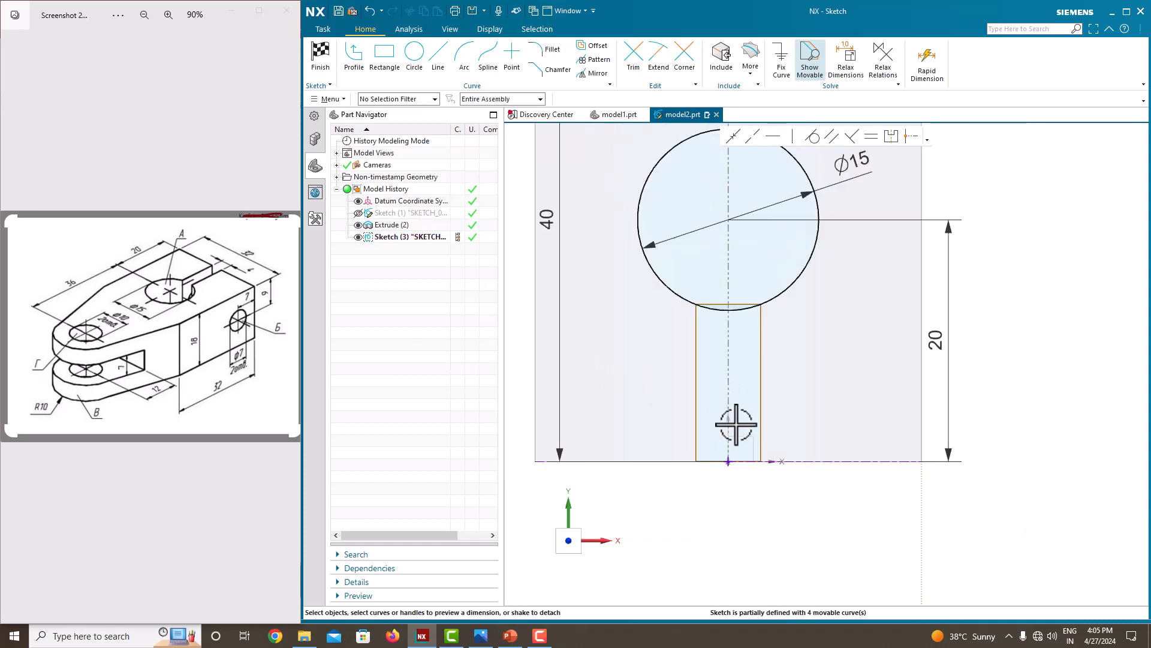
Dimension the rectangle's width at 4 mm along the end edge.
{"action": "scroll", "coordinate": [734, 432], "scroll_direction": "up", "scroll_amount": 4}
{"action": "left_click", "coordinate": [749, 474]}
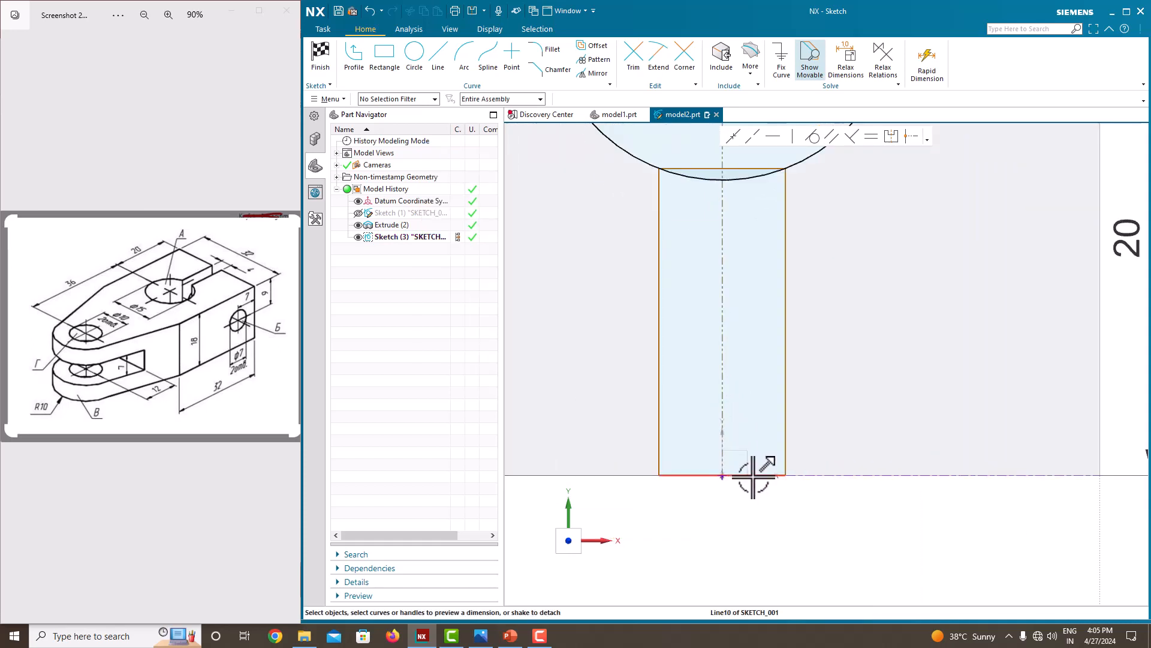
{"action": "left_click", "coordinate": [735, 556]}
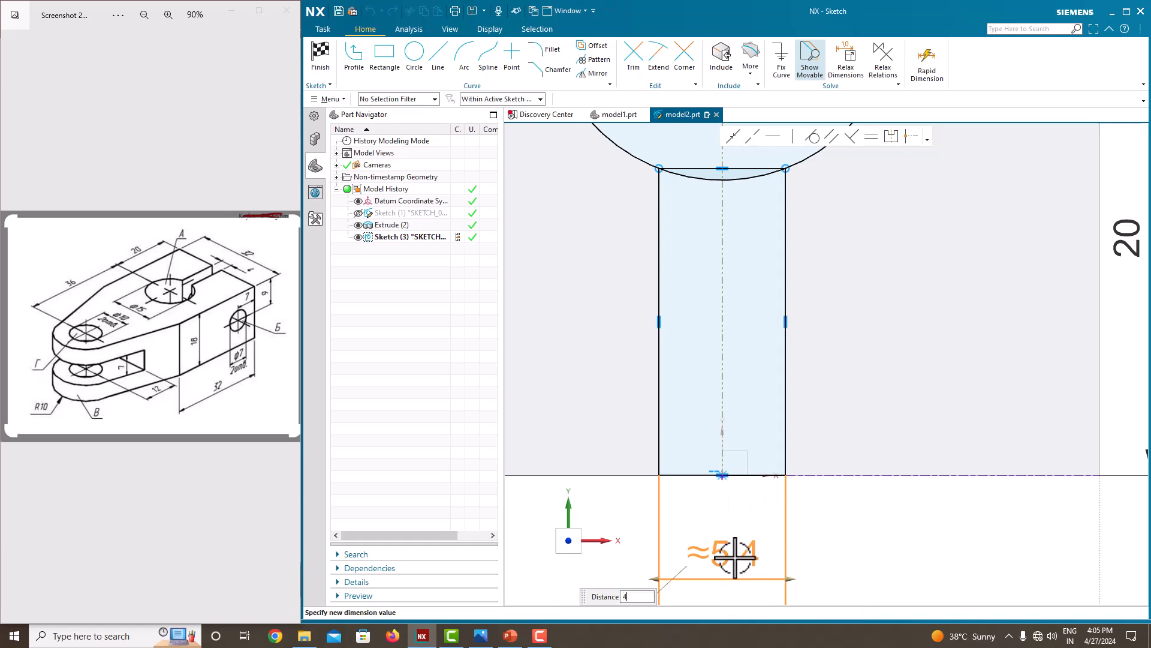
{"action": "type", "text": "4"}
{"action": "key", "text": "Return"}
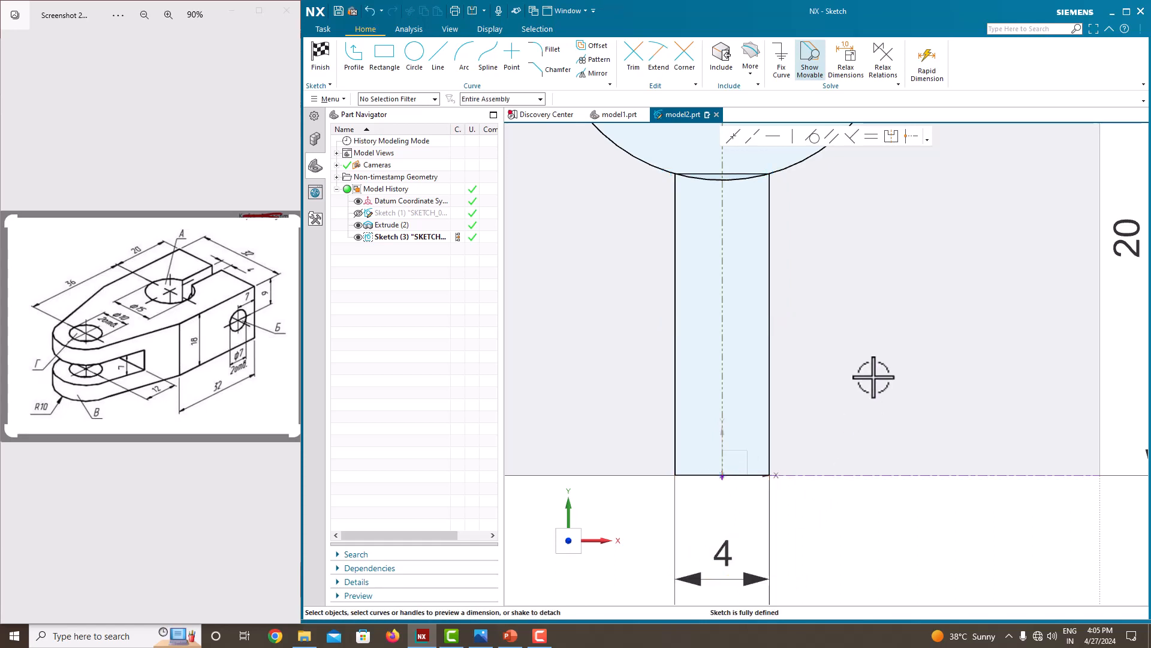
Trim away the arc and rectangle edge between the circle and the slot to form a keyhole profile, and finish the sketch.
{"action": "scroll", "coordinate": [873, 376], "scroll_direction": "down", "scroll_amount": 4}
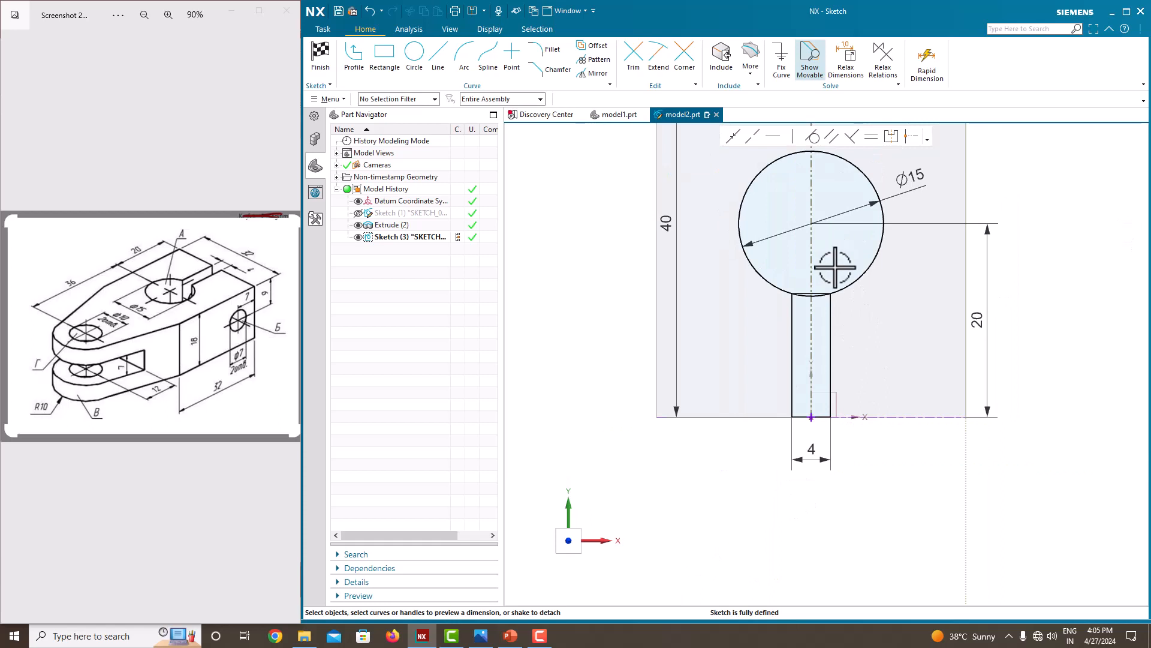
{"action": "scroll", "coordinate": [834, 270], "scroll_direction": "up", "scroll_amount": 3}
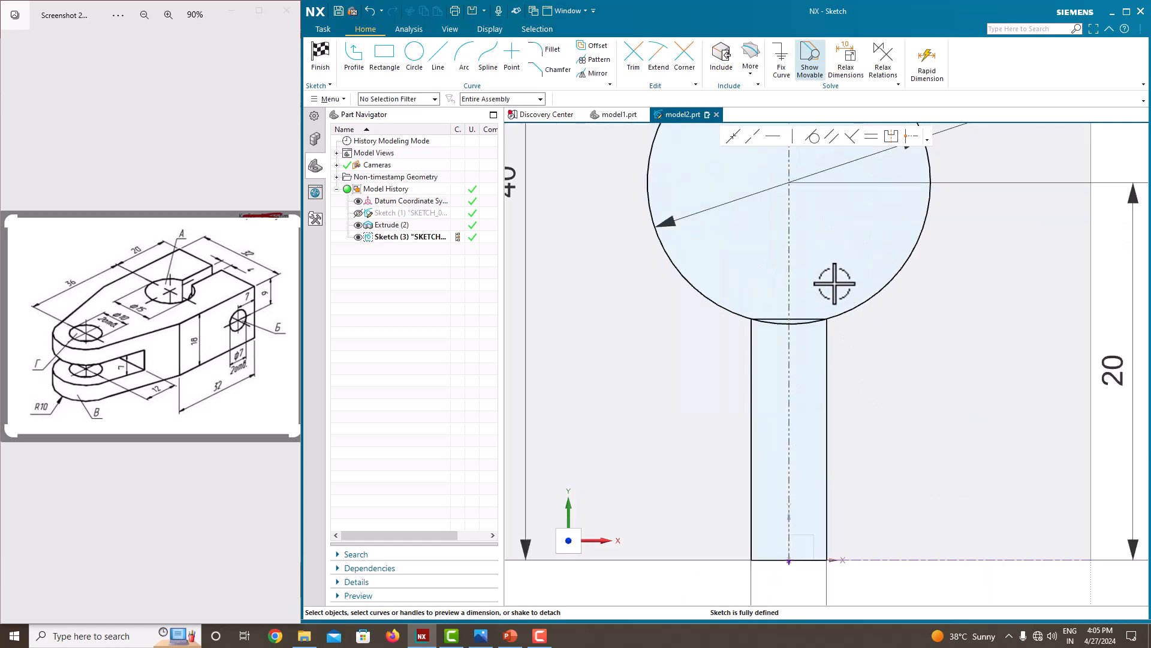
{"action": "left_click", "coordinate": [634, 58]}
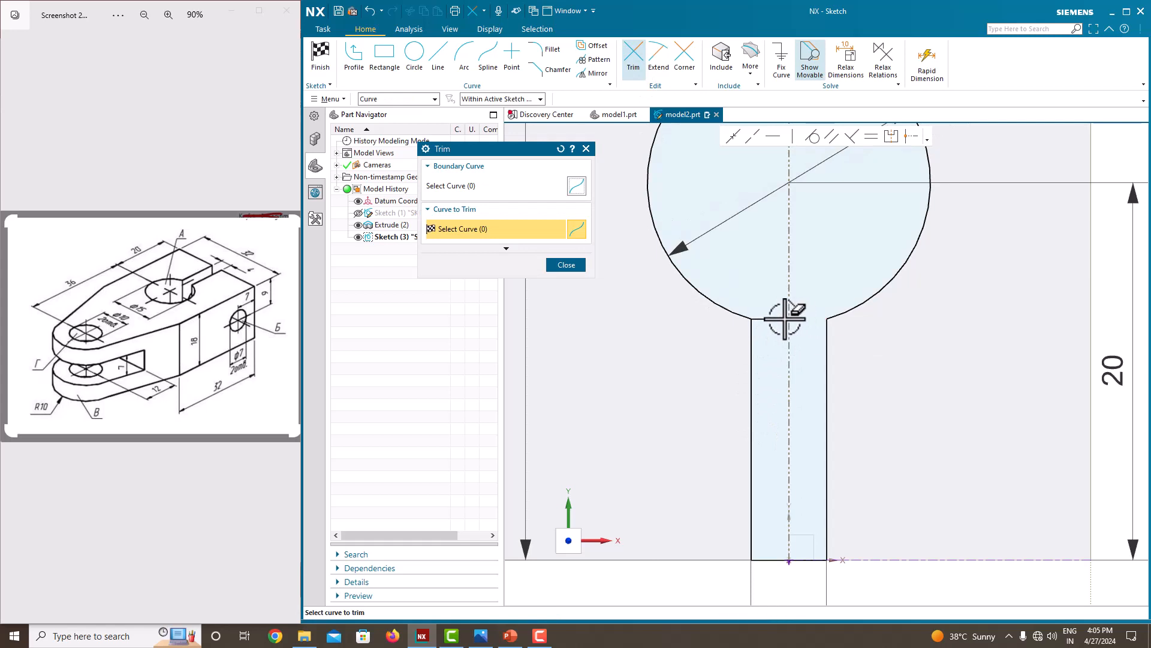
{"action": "left_click", "coordinate": [790, 318]}
{"action": "left_click", "coordinate": [569, 265]}
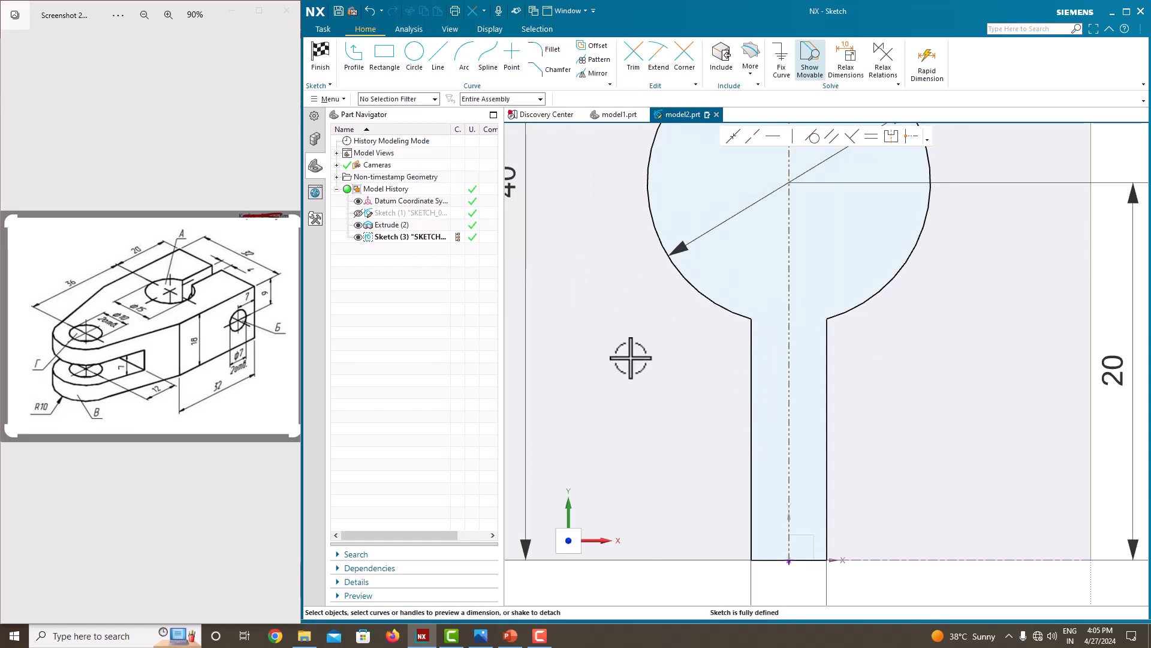
{"action": "scroll", "coordinate": [630, 357], "scroll_direction": "down", "scroll_amount": 6}
{"action": "right_click", "coordinate": [798, 297]}
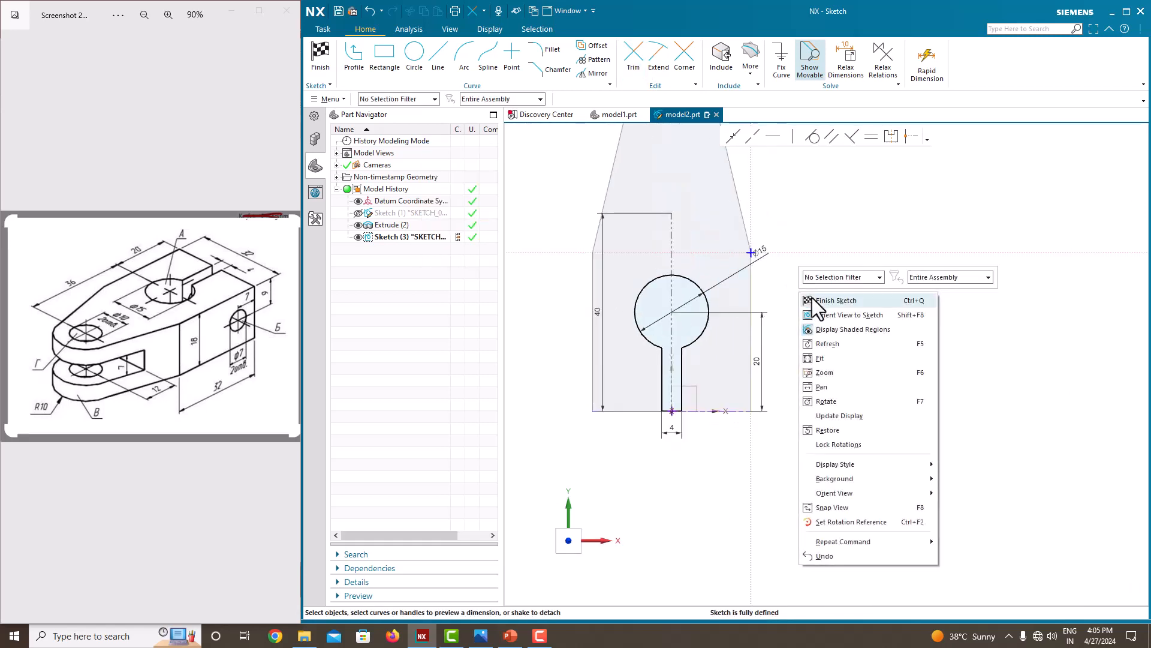
{"action": "left_click", "coordinate": [811, 296]}
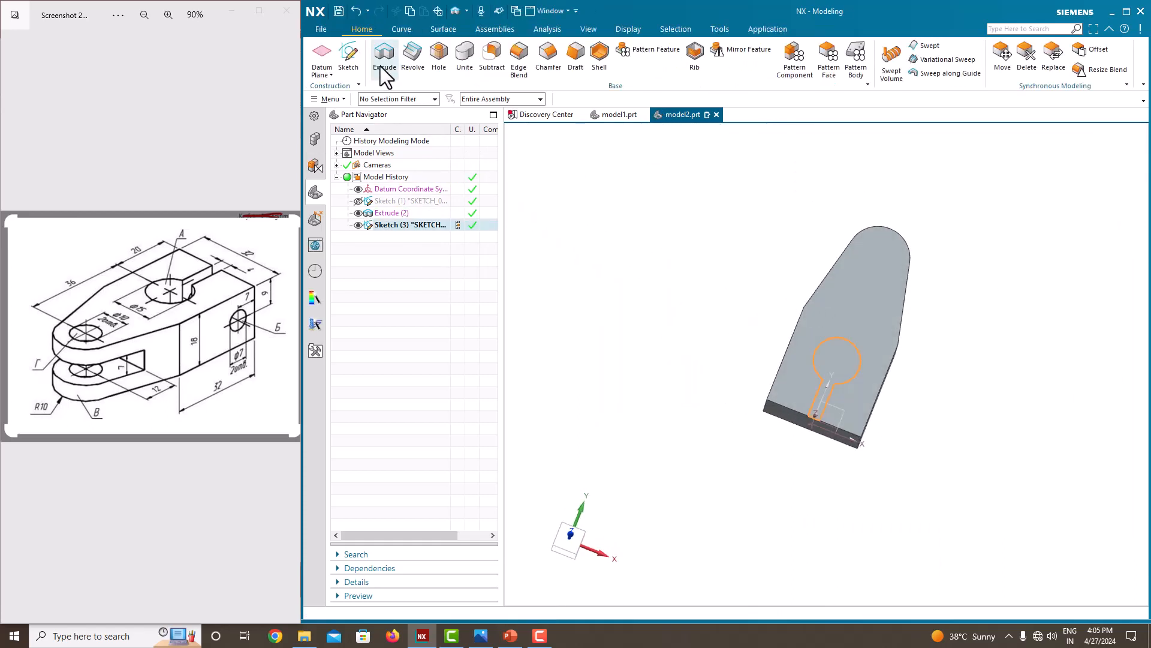
Extrude the keyhole profile downward as a cut through the body with the end limit Until Next, and hide its sketch.
{"action": "left_click", "coordinate": [384, 57]}
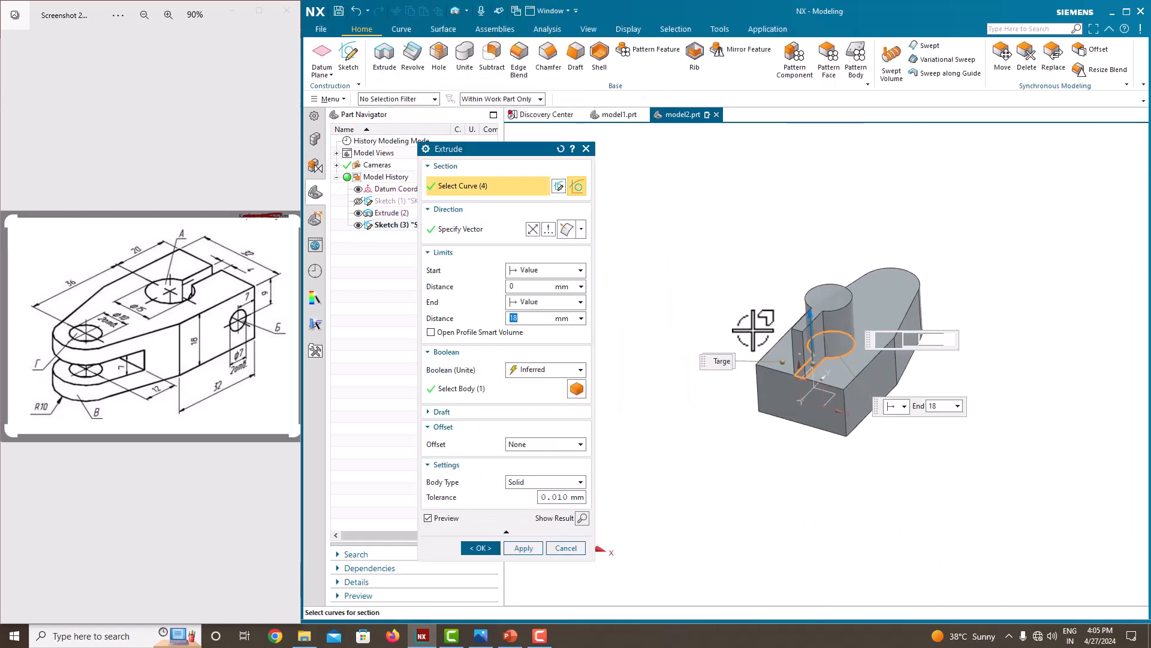
{"action": "left_click_drag", "start_coordinate": [811, 312], "coordinate": [817, 394]}
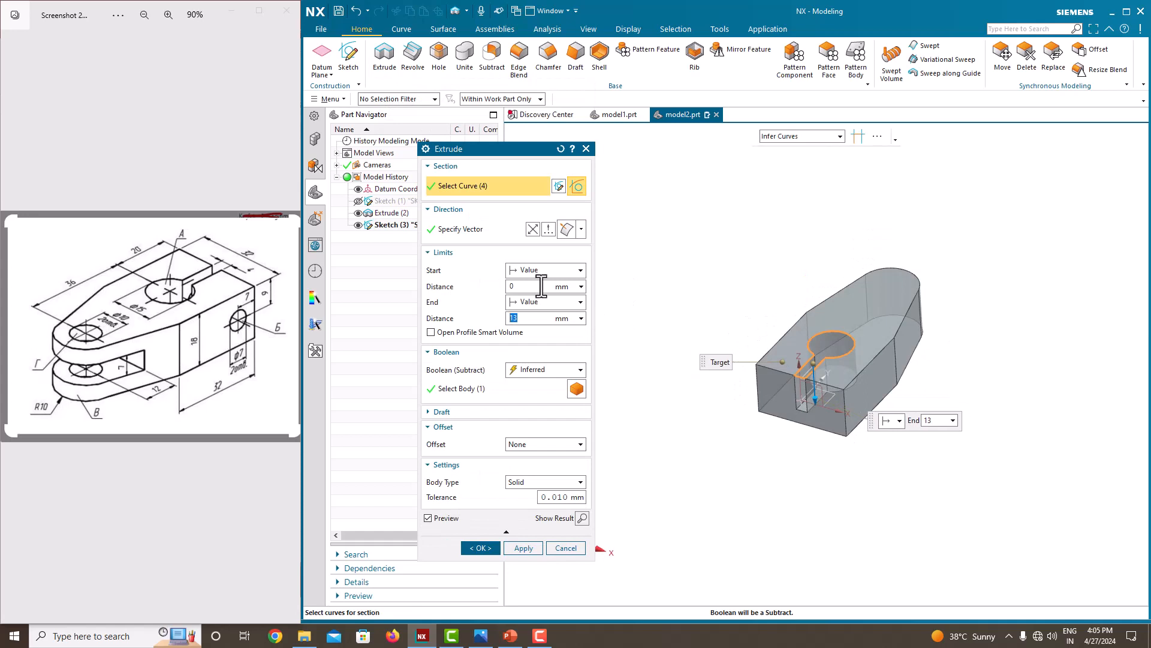
{"action": "left_click", "coordinate": [543, 302]}
{"action": "left_click", "coordinate": [537, 353]}
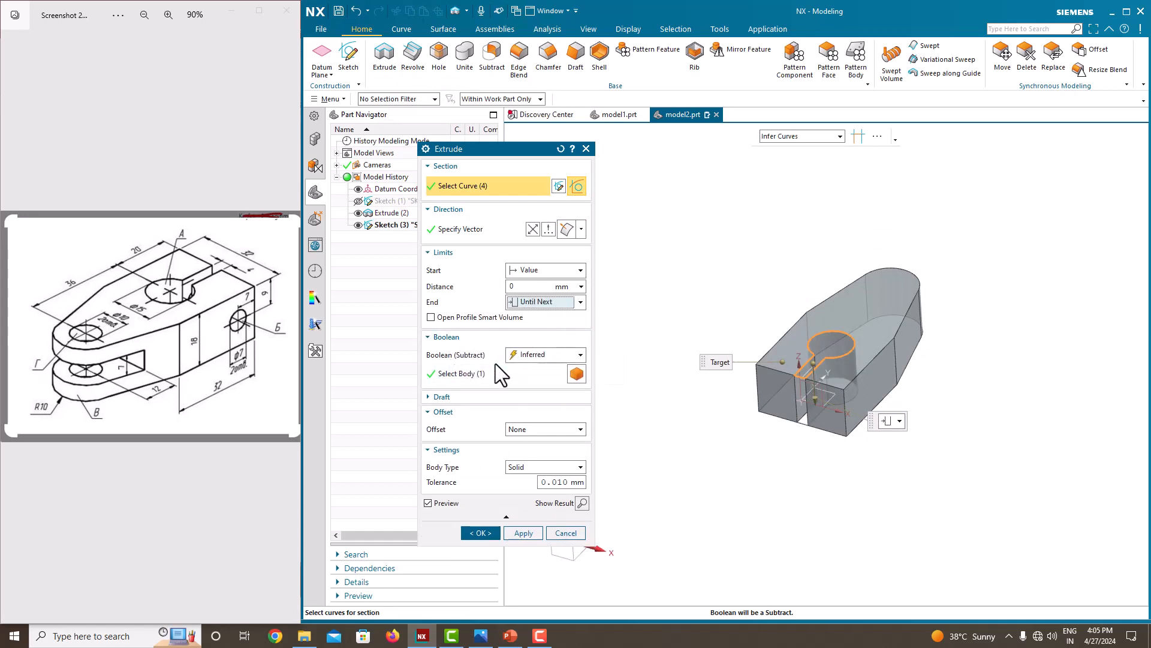
{"action": "left_click", "coordinate": [480, 533]}
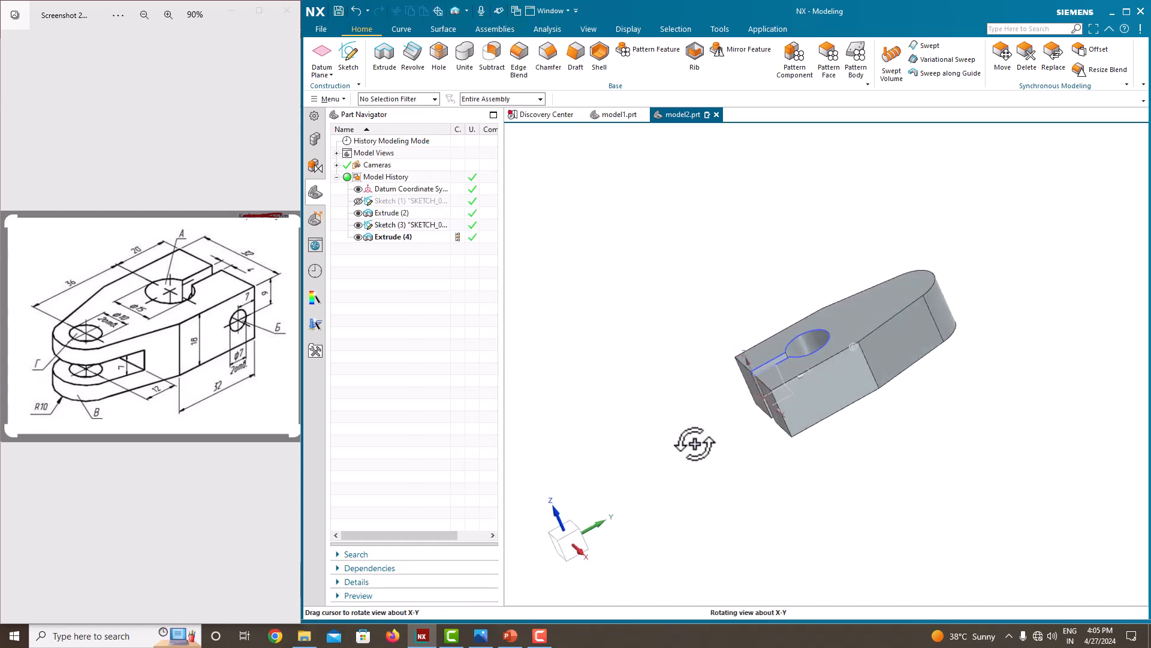
{"action": "middle_click_drag", "start_coordinate": [614, 282], "coordinate": [657, 321]}
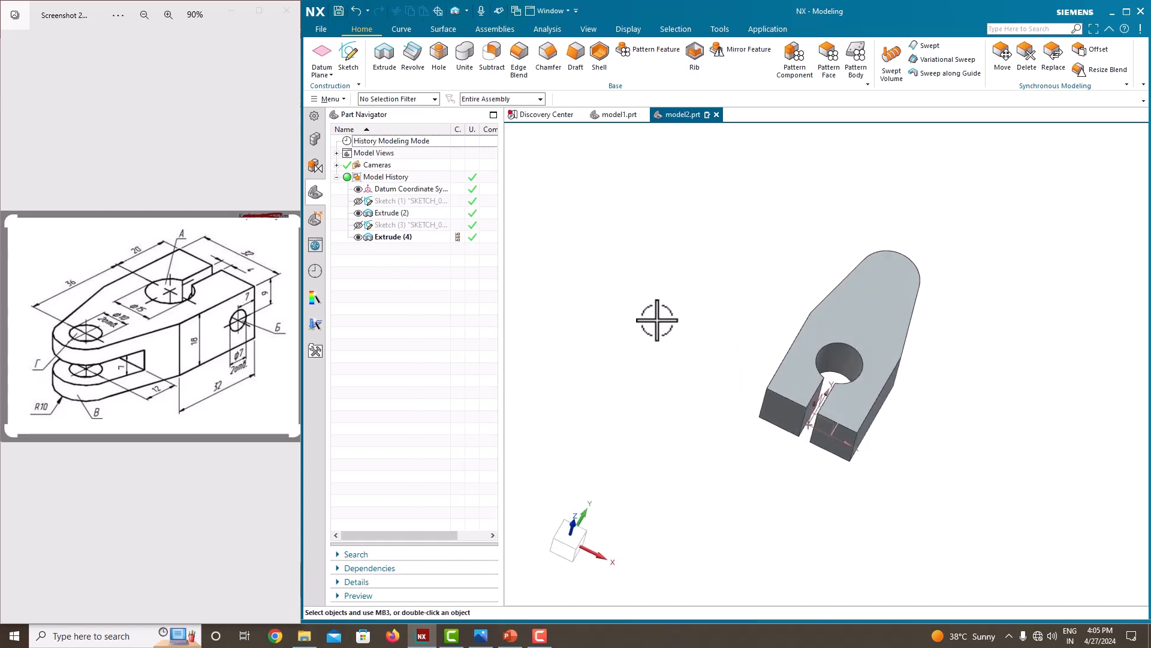
{"action": "middle_click_drag", "start_coordinate": [761, 354], "coordinate": [803, 359]}
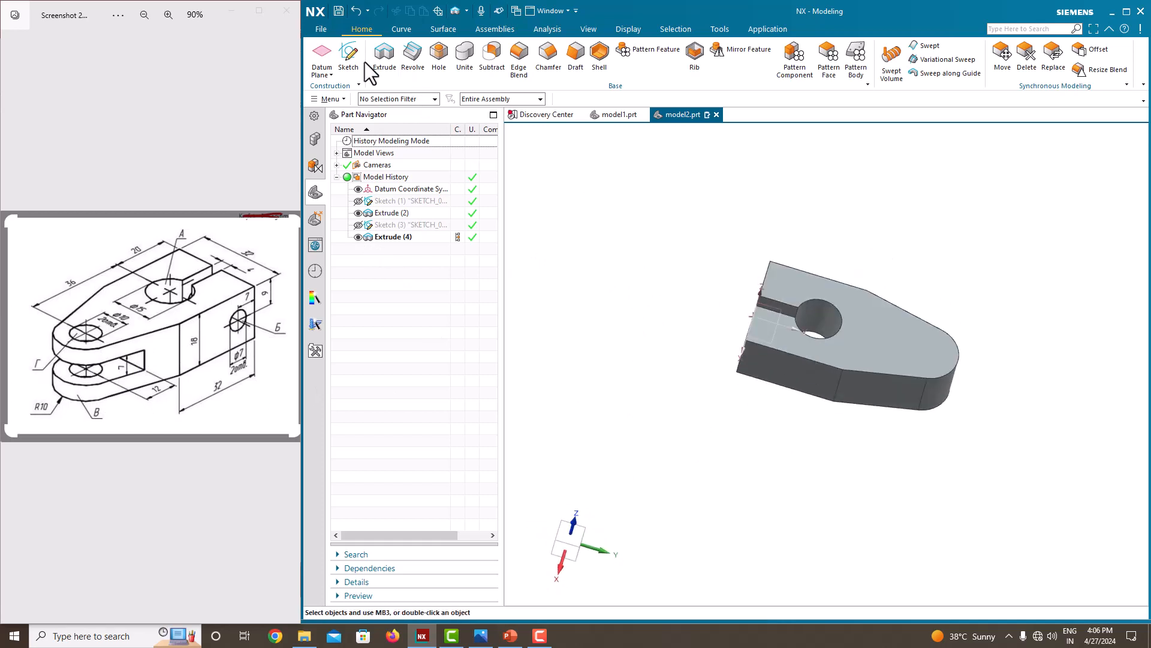
Create a new sketch on the Right principal plane, which runs lengthwise through the middle of the body.
{"action": "left_click", "coordinate": [349, 60]}
{"action": "mouse_move", "coordinate": [1044, 458]}
{"action": "middle_mouse_down"}
{"action": "mouse_move", "coordinate": [1014, 479]}
{"action": "mouse_move", "coordinate": [1015, 456]}
{"action": "middle_mouse_up"}
{"action": "left_click", "coordinate": [1010, 311]}
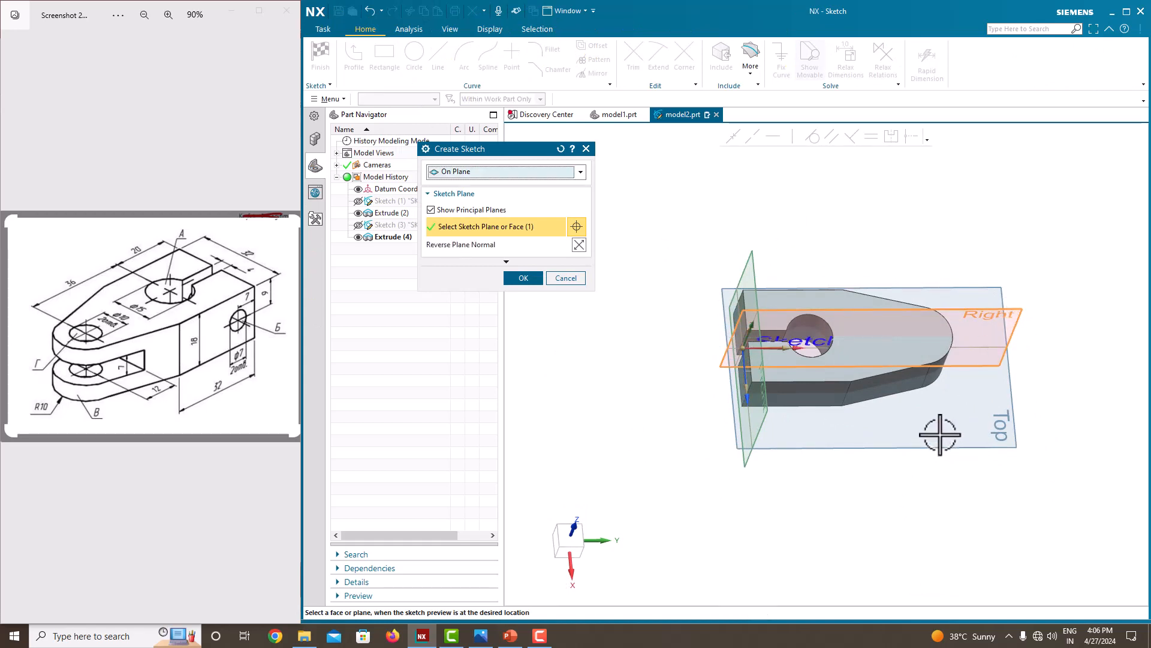
{"action": "middle_click_drag", "start_coordinate": [940, 434], "coordinate": [920, 386]}
{"action": "left_click", "coordinate": [524, 277]}
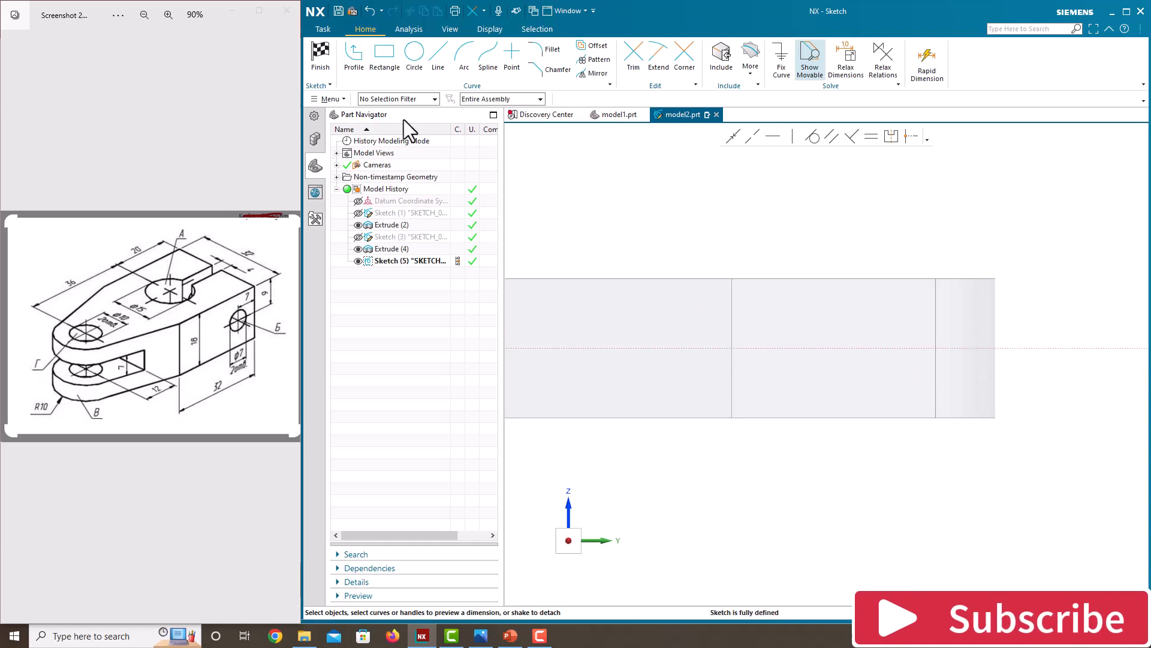
Draw a rectangle across the horizontal centre line, from the tapered part of the body to beyond its rounded end.
{"action": "key", "text": "r"}
{"action": "left_click", "coordinate": [790, 325]}
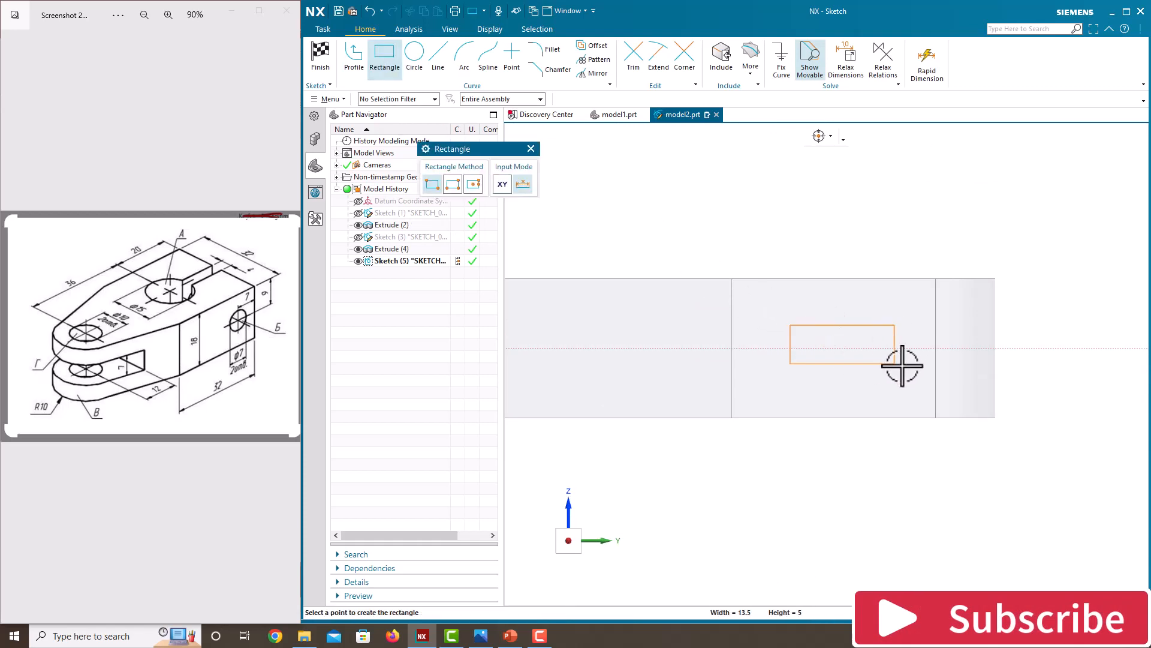
{"action": "left_click", "coordinate": [1053, 375]}
{"action": "key", "text": "Escape"}
{"action": "scroll", "coordinate": [996, 311], "scroll_direction": "down", "scroll_amount": 1}
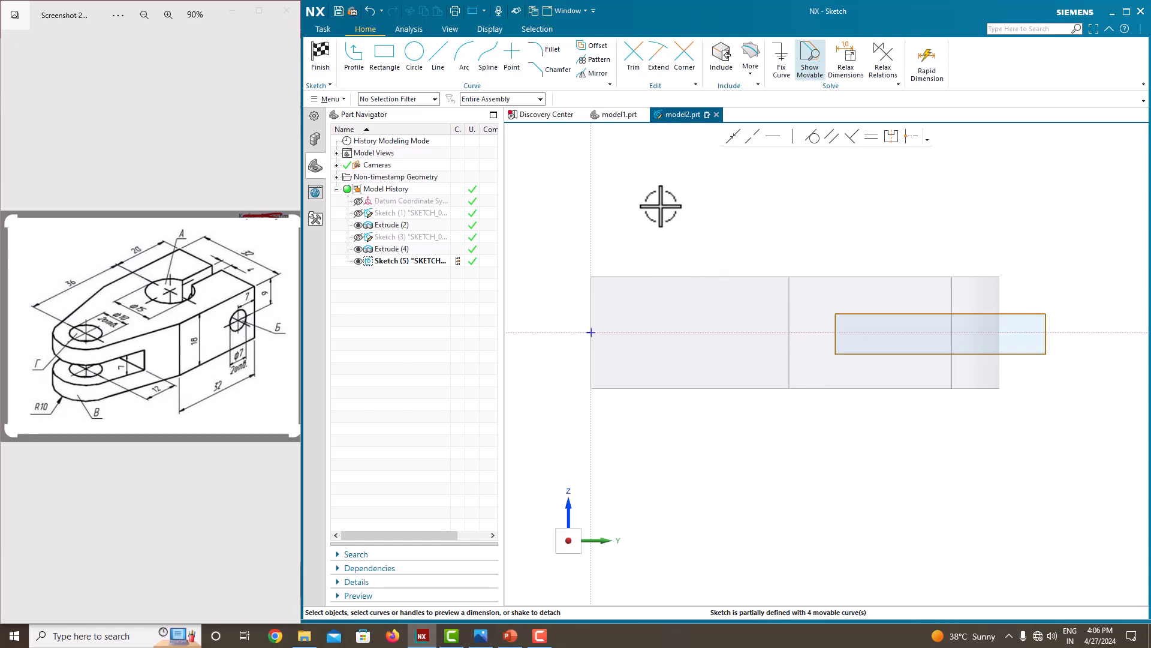
Dimension the rectangle's inner edge at 34 mm from the sketch's vertical axis, scaling the entire sketch.
{"action": "left_click", "coordinate": [834, 340]}
{"action": "left_click", "coordinate": [591, 305]}
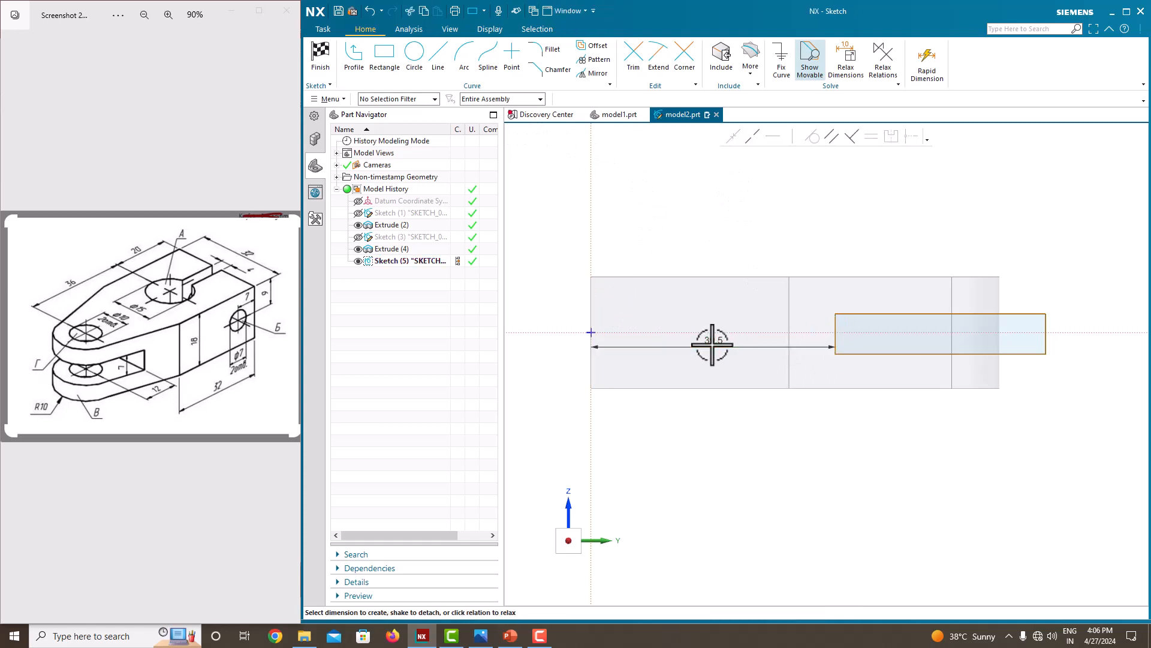
{"action": "left_click", "coordinate": [713, 345]}
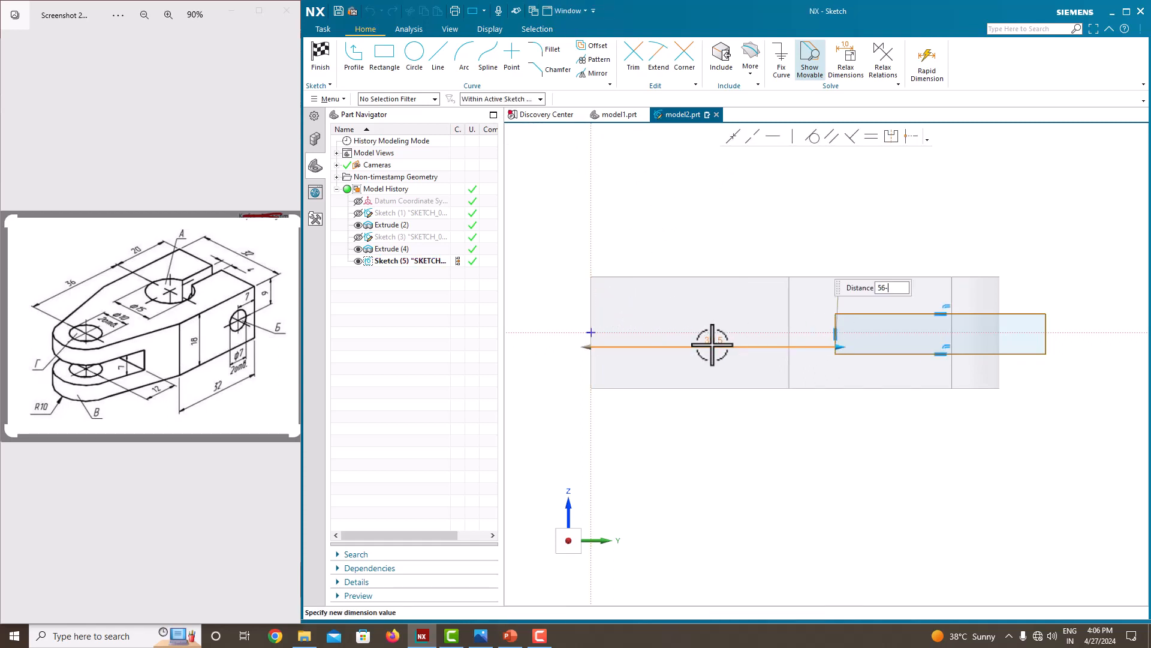
{"action": "key", "text": "Return"}
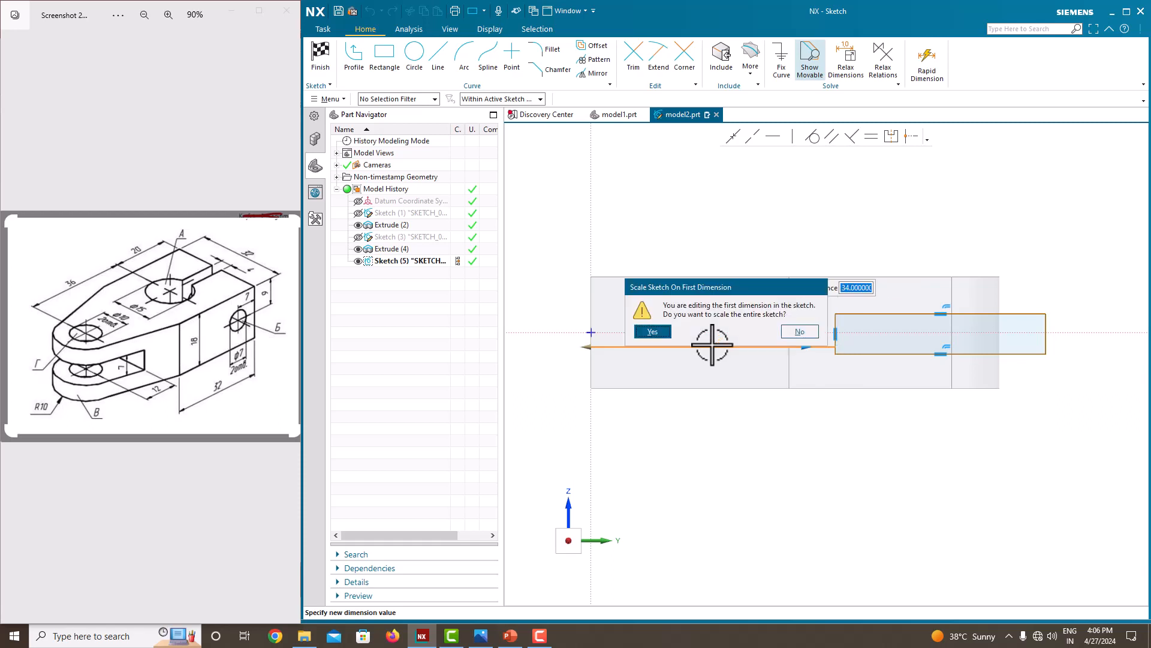
{"action": "left_click", "coordinate": [653, 332]}
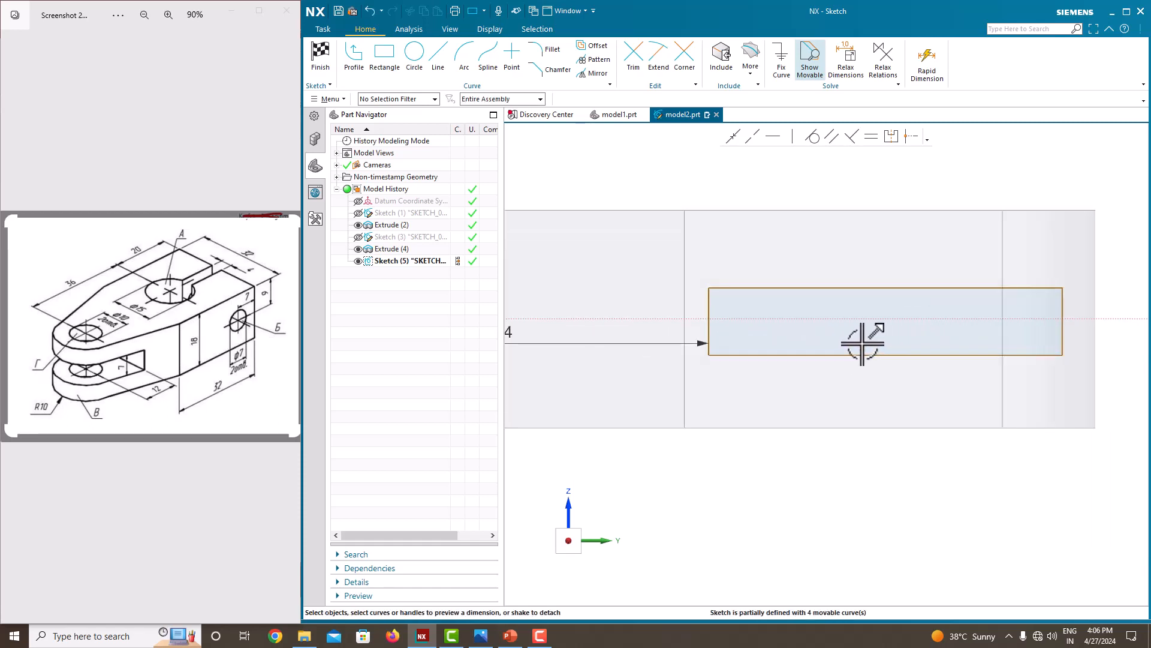
Stretch the rectangle's outer edge past the body's rounded end, making the rectangle about 43 mm long.
{"action": "scroll", "coordinate": [862, 343], "scroll_direction": "down", "scroll_amount": 2}
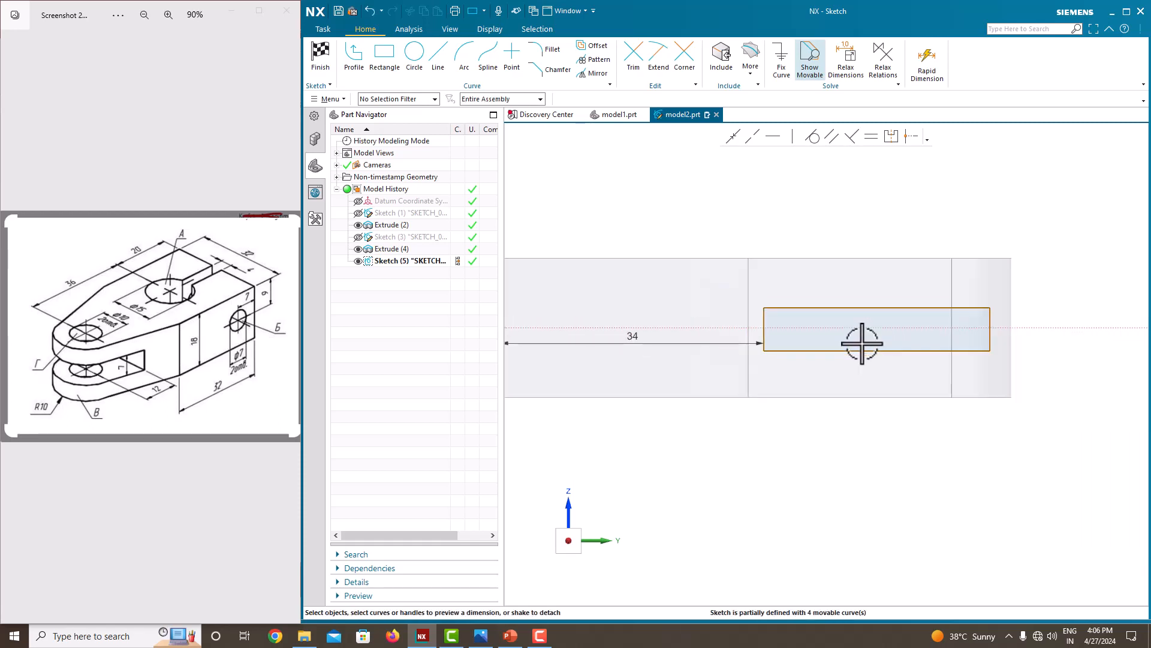
{"action": "left_click", "coordinate": [995, 325]}
{"action": "left_click_drag", "start_coordinate": [990, 324], "coordinate": [1092, 322]}
{"action": "scroll", "coordinate": [888, 373], "scroll_direction": "up", "scroll_amount": 3}
{"action": "scroll", "coordinate": [888, 373], "scroll_direction": "down", "scroll_amount": 2}
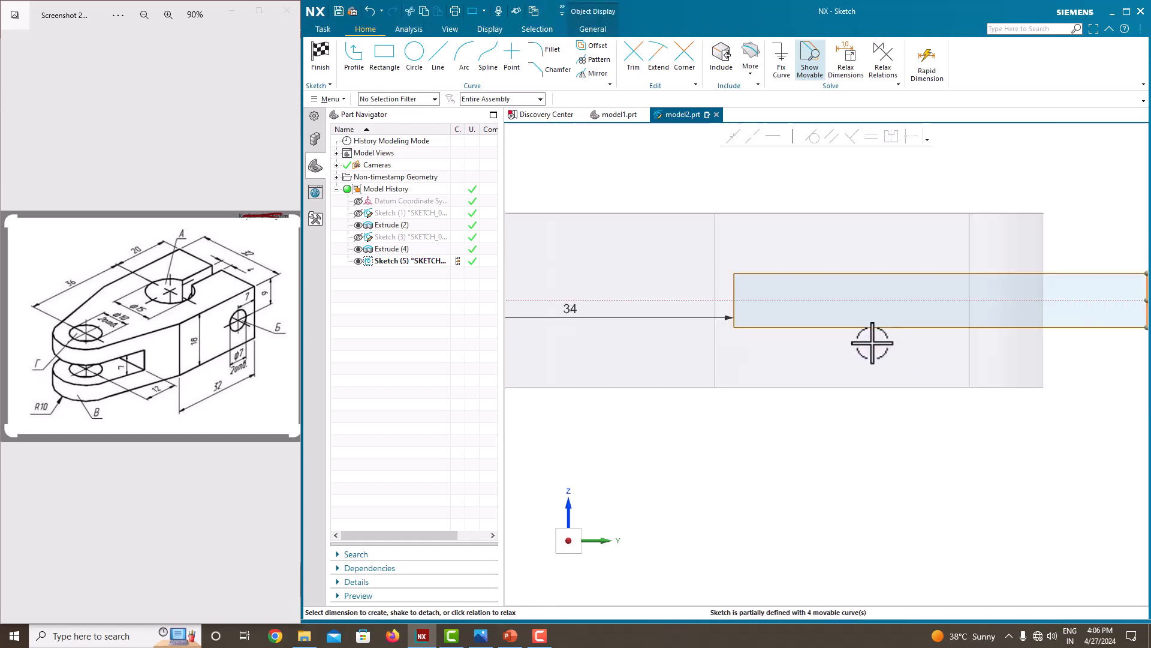
{"action": "scroll", "coordinate": [876, 326], "scroll_direction": "down", "scroll_amount": 2}
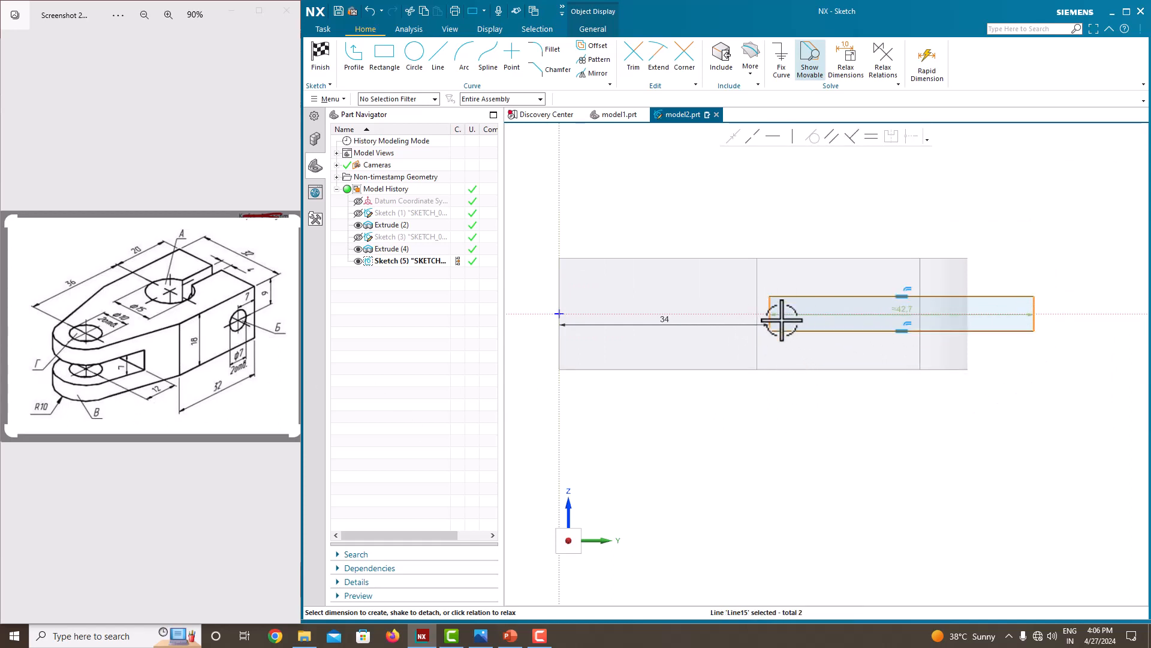
{"action": "scroll", "coordinate": [858, 333], "scroll_direction": "up", "scroll_amount": 2}
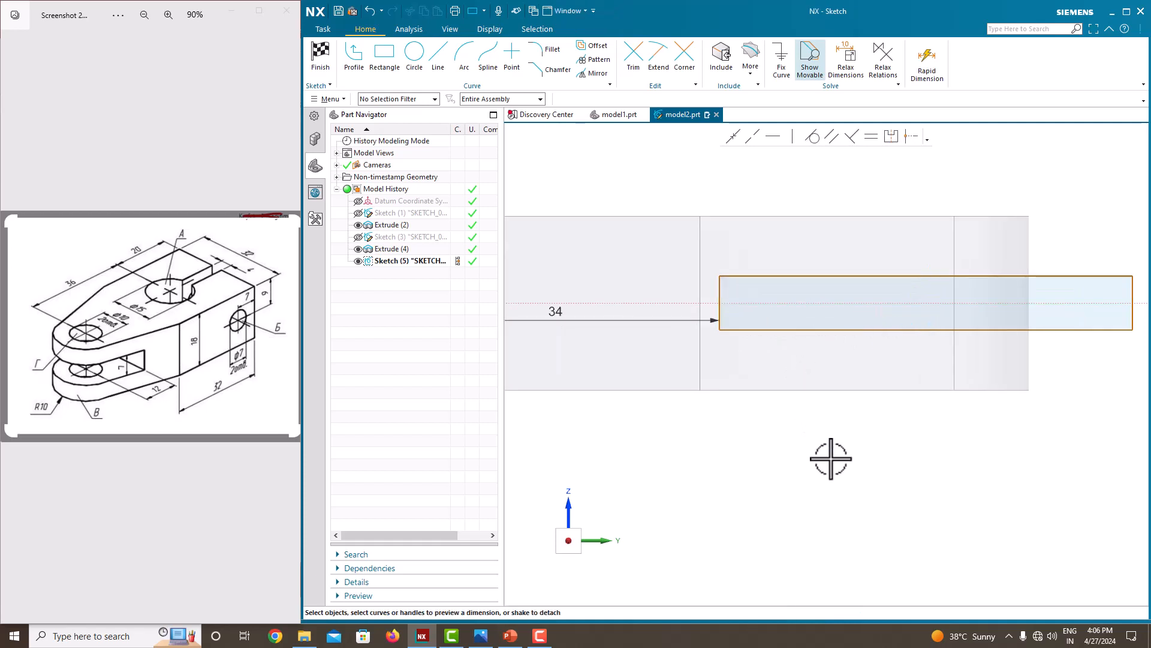
Dimension the rectangle's height at 7 mm along its inner edge.
{"action": "left_click", "coordinate": [719, 289]}
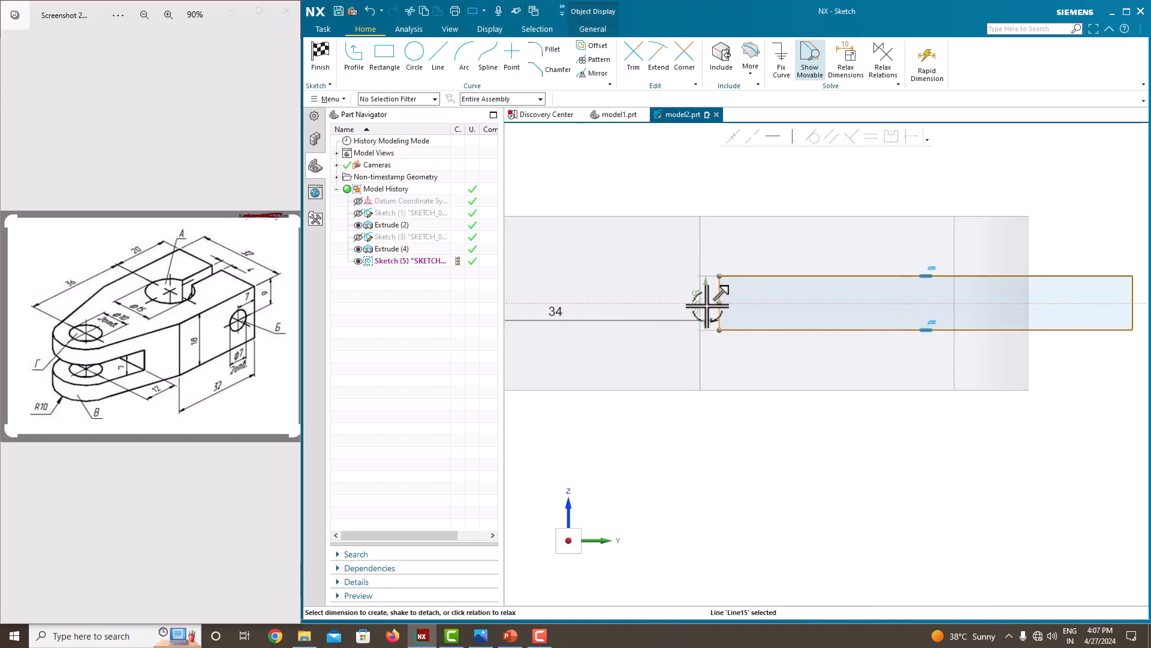
{"action": "left_click", "coordinate": [697, 301]}
{"action": "type", "text": "7"}
{"action": "key", "text": "Return"}
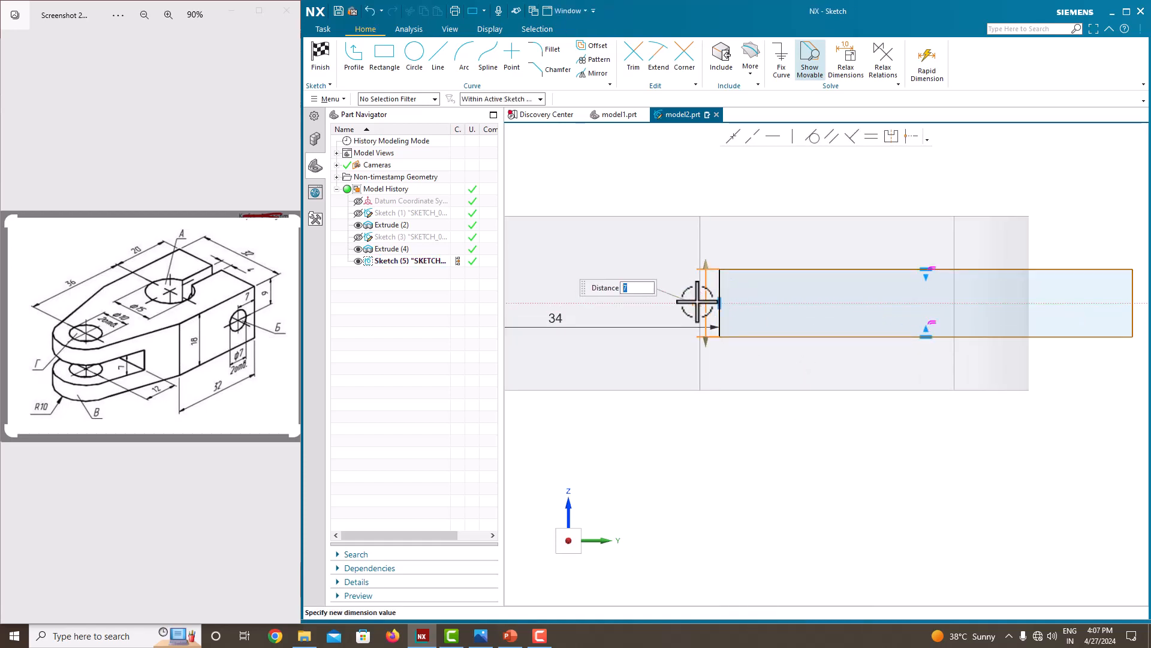
{"action": "left_click", "coordinate": [748, 363]}
Make the rectangle's two outer corners symmetric about the horizontal centre line.
{"action": "scroll", "coordinate": [742, 367], "scroll_direction": "down", "scroll_amount": 2}
{"action": "scroll", "coordinate": [971, 349], "scroll_direction": "up", "scroll_amount": 2}
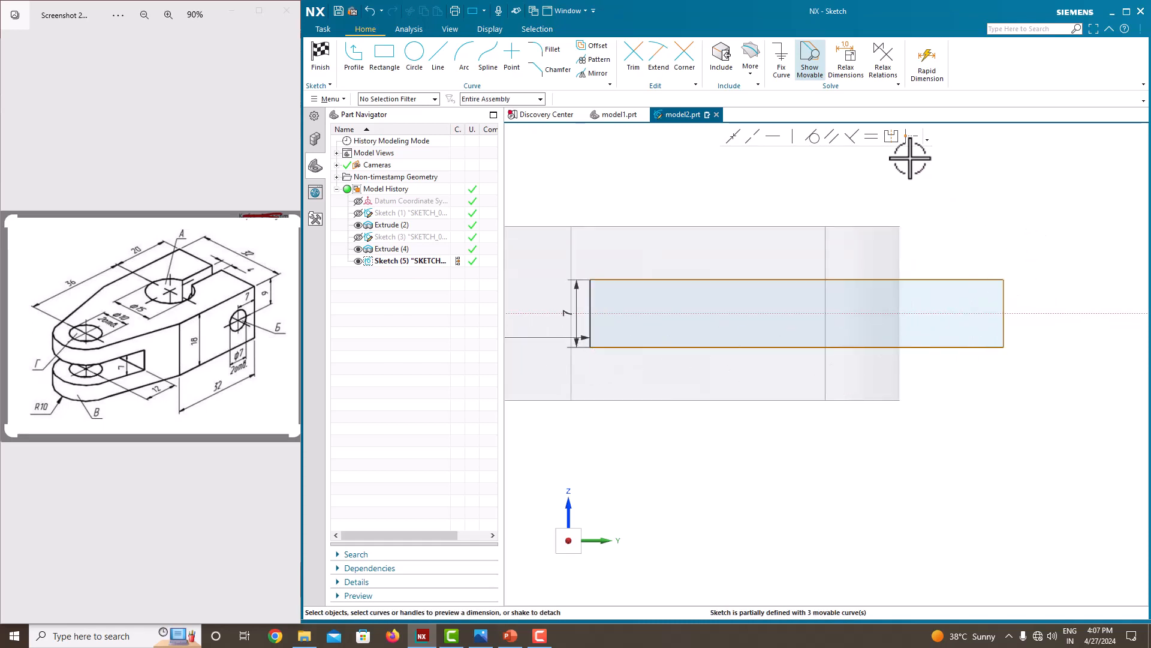
{"action": "left_click", "coordinate": [909, 138]}
{"action": "left_click", "coordinate": [1003, 279]}
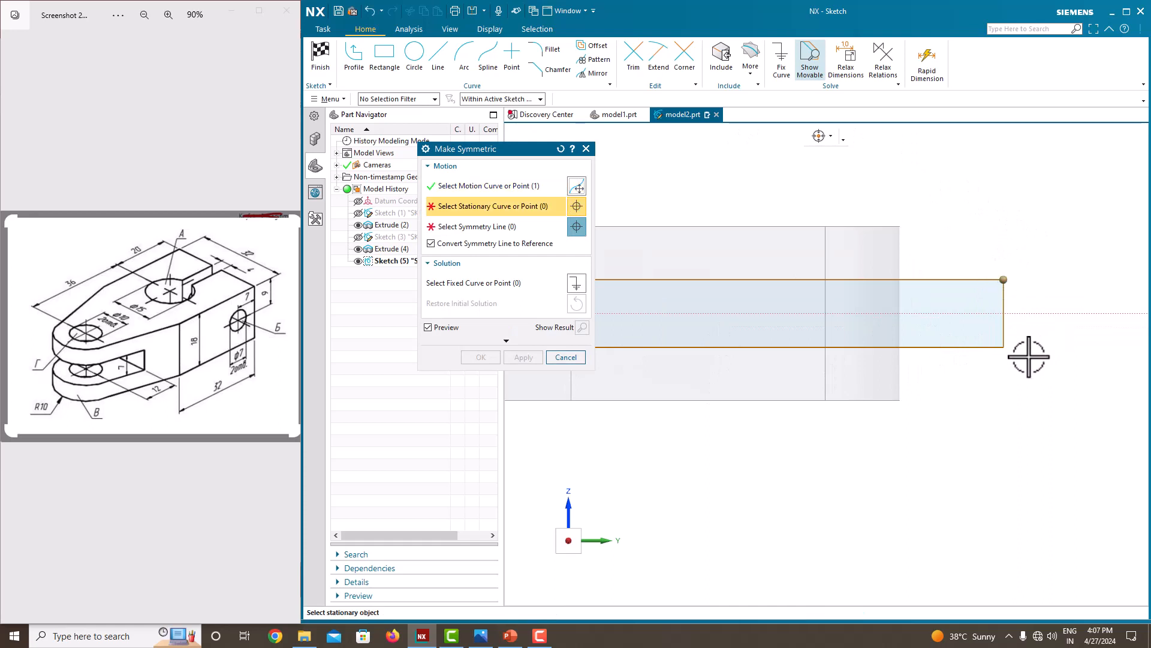
{"action": "left_click", "coordinate": [1003, 347]}
{"action": "left_click", "coordinate": [1000, 313]}
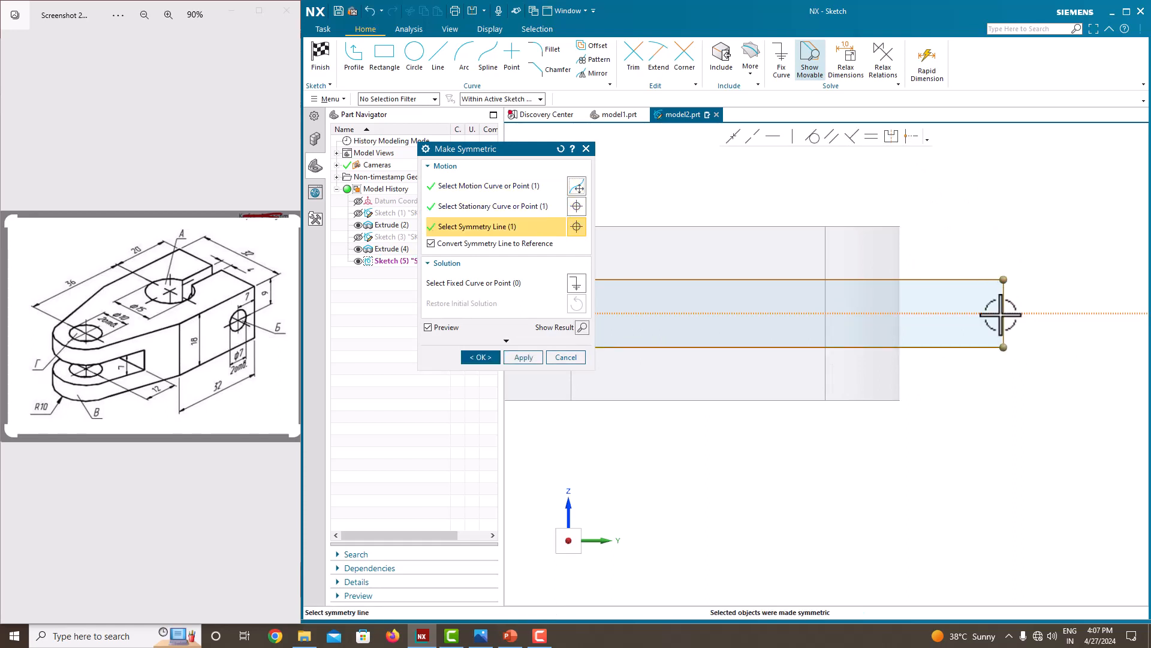
{"action": "left_click", "coordinate": [480, 357]}
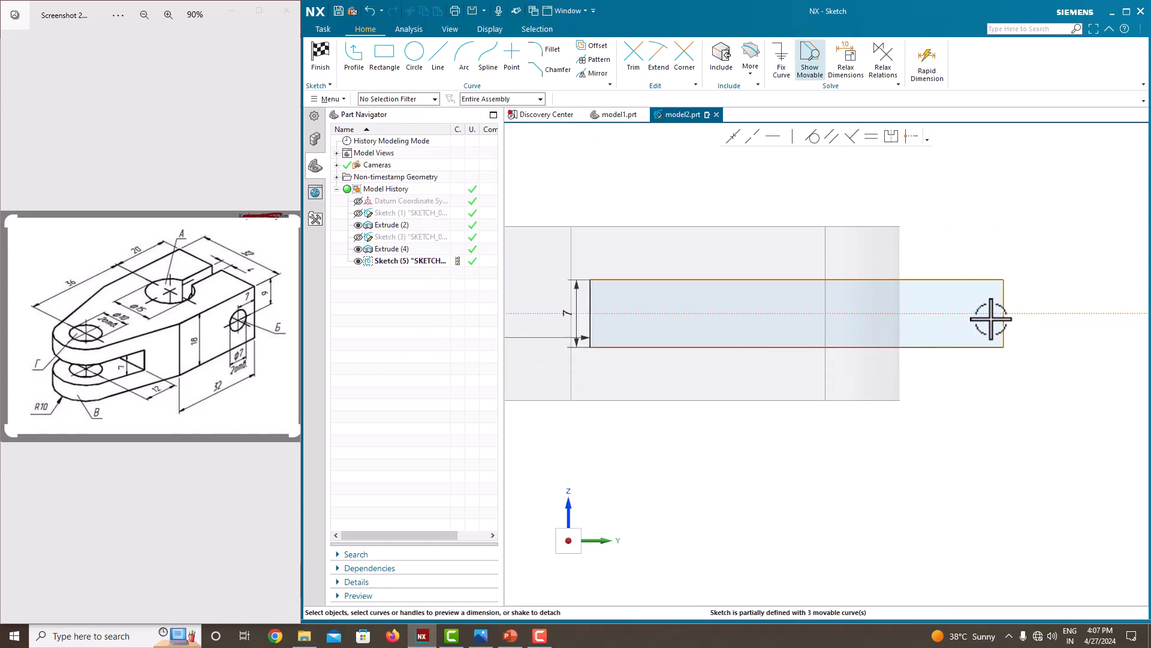
Dimension the rectangle's length at 40 mm along its lower edge and finish the sketch.
{"action": "left_click", "coordinate": [931, 347]}
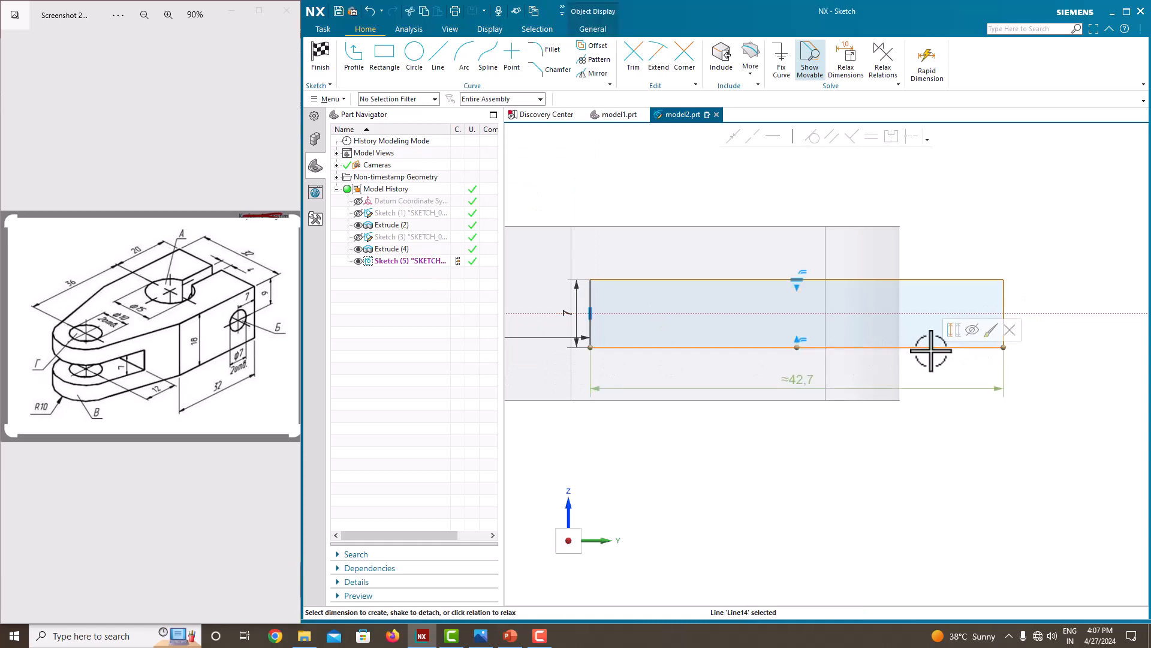
{"action": "left_click", "coordinate": [809, 379]}
{"action": "type", "text": "40"}
{"action": "key", "text": "Return"}
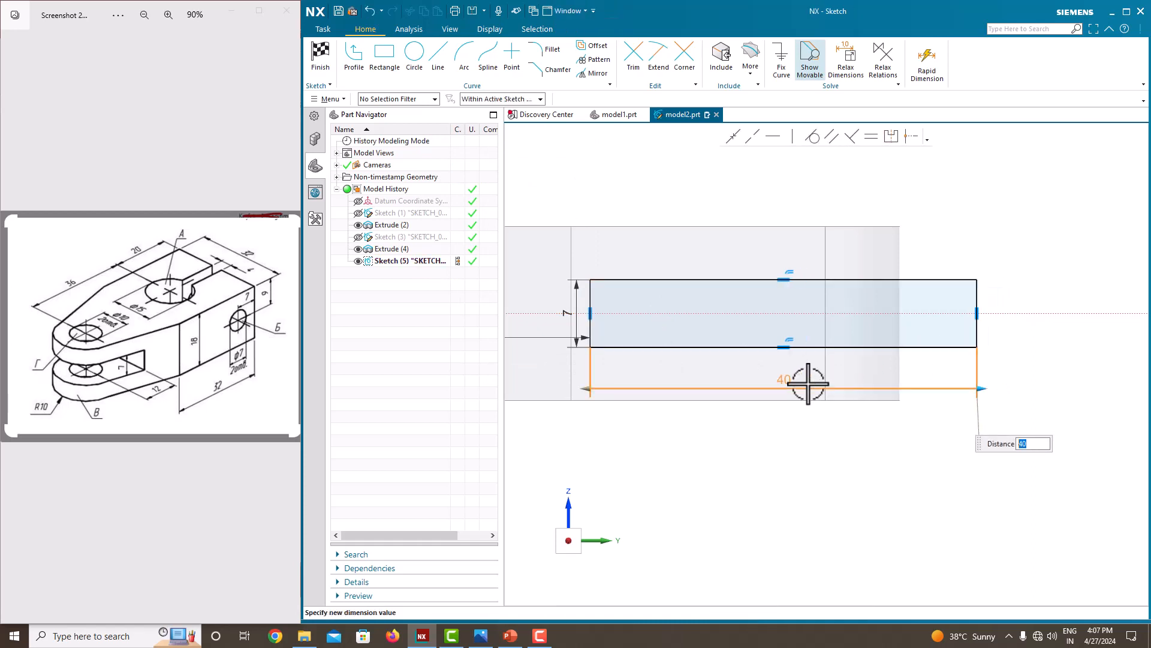
{"action": "left_click", "coordinate": [1065, 165]}
{"action": "scroll", "coordinate": [959, 281], "scroll_direction": "down", "scroll_amount": 4}
{"action": "scroll", "coordinate": [918, 318], "scroll_direction": "up", "scroll_amount": 2}
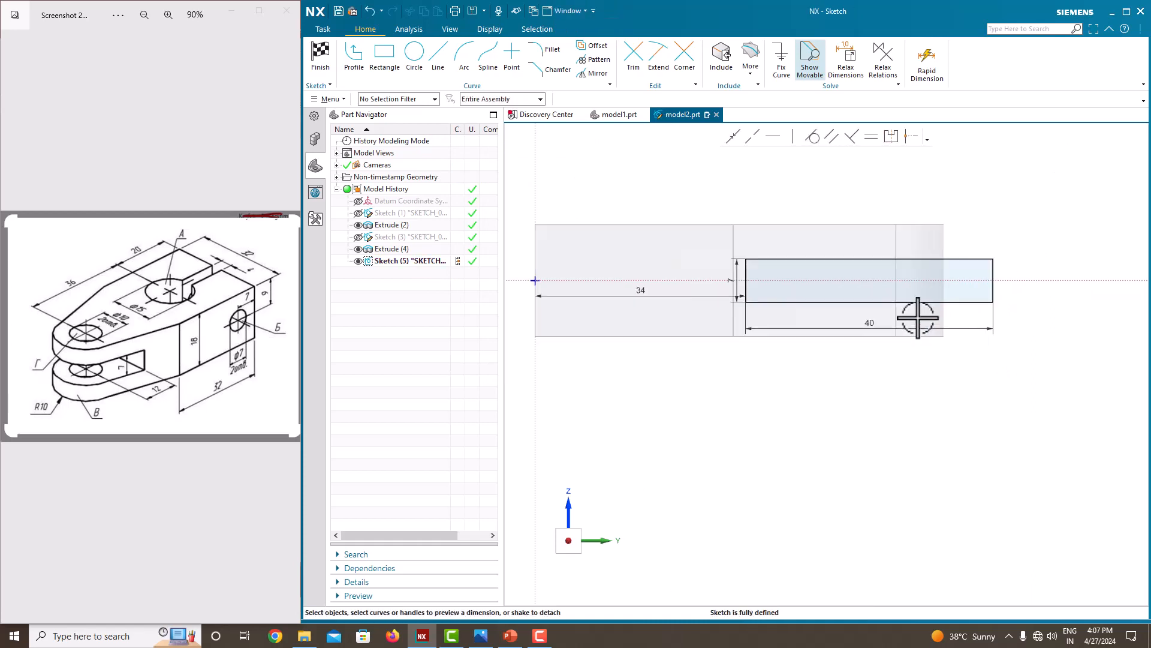
{"action": "right_click", "coordinate": [1001, 236]}
{"action": "left_click", "coordinate": [1017, 220]}
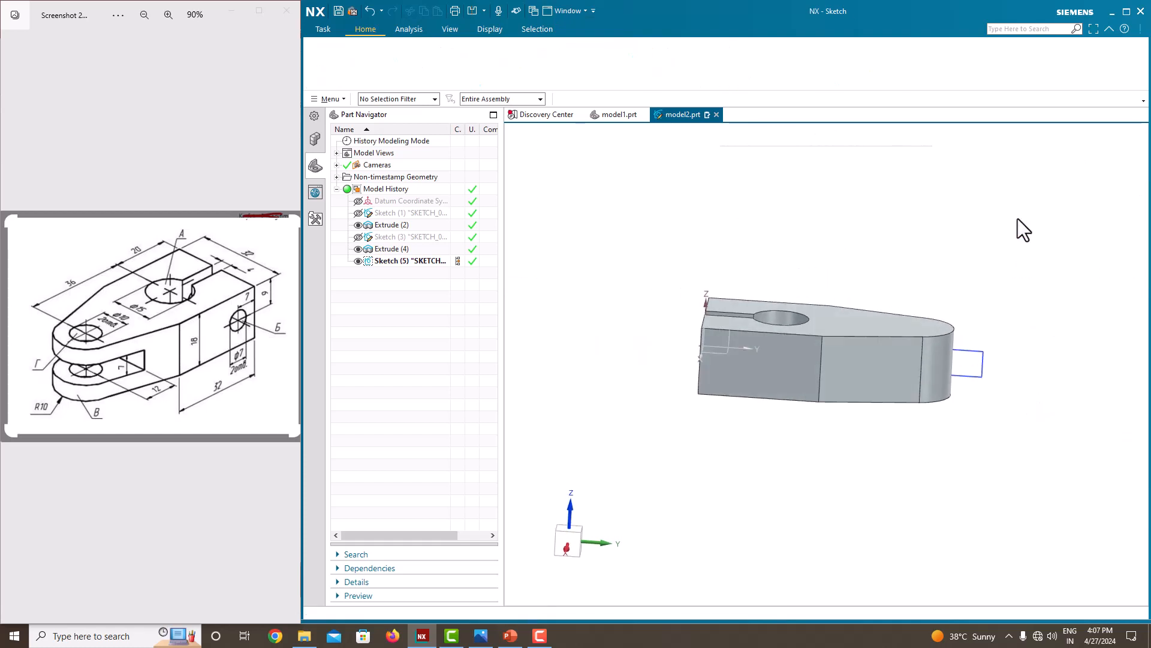
Extrude the rectangle as a subtracting cut with a Symmetric Value of 50 mm to form the fork slot, and hide its sketch.
{"action": "left_click", "coordinate": [393, 66]}
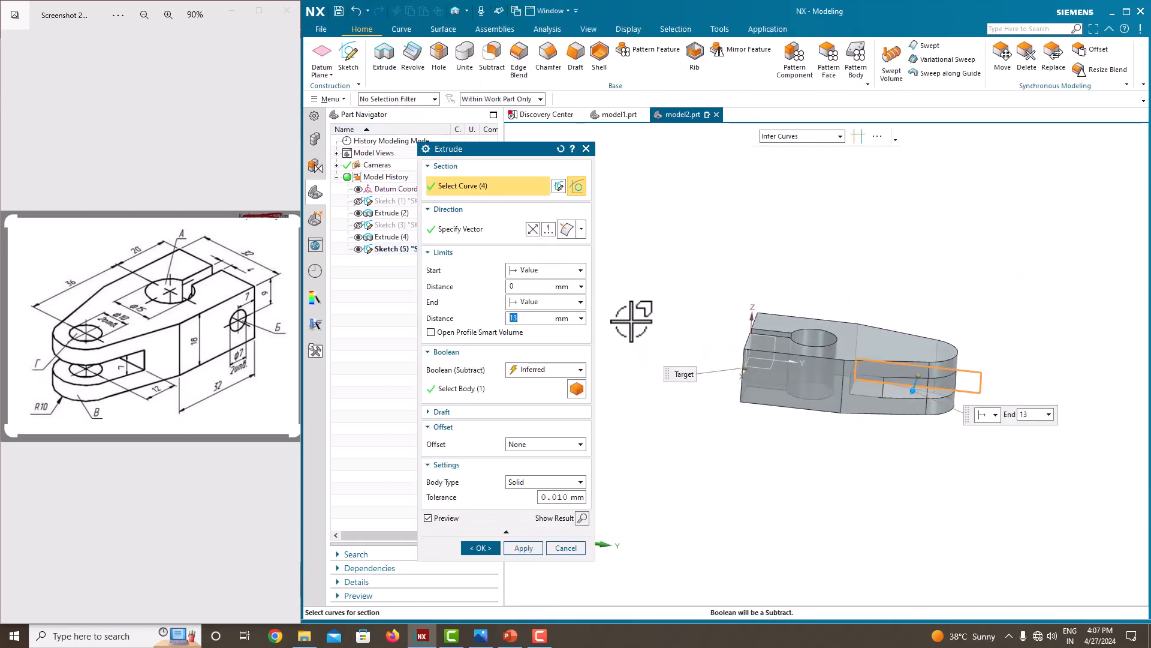
{"action": "middle_click_drag", "start_coordinate": [728, 272], "coordinate": [659, 279]}
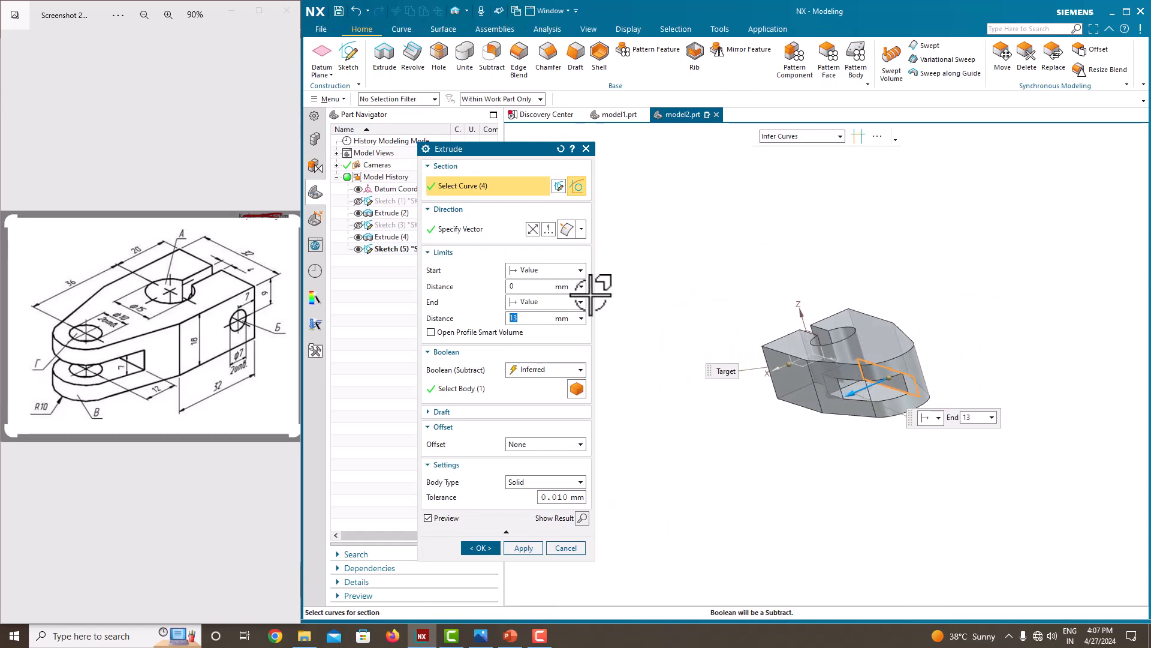
{"action": "left_click", "coordinate": [531, 303]}
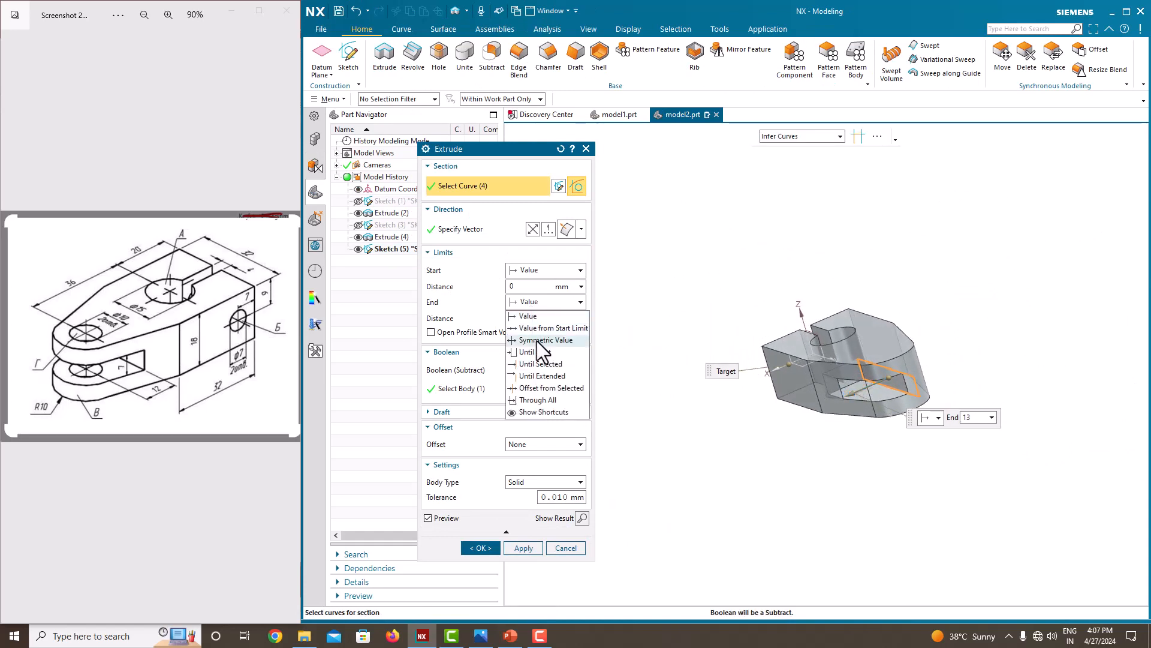
{"action": "left_click", "coordinate": [538, 341]}
{"action": "type", "text": "5"}
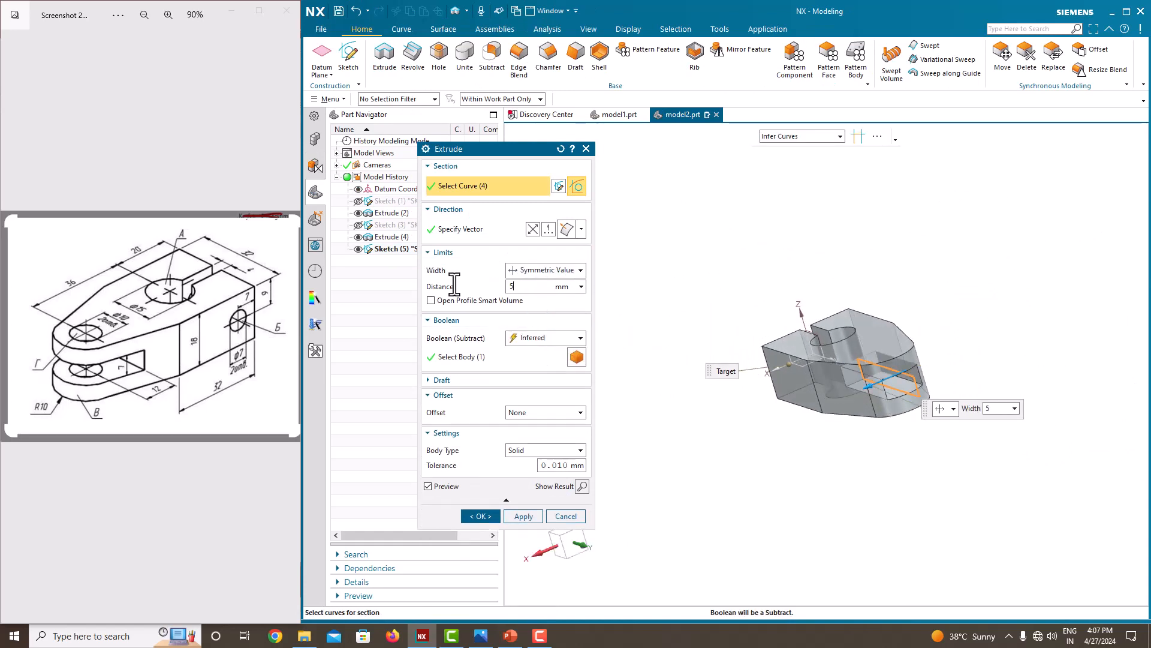
{"action": "type", "text": "0"}
{"action": "key", "text": "Return"}
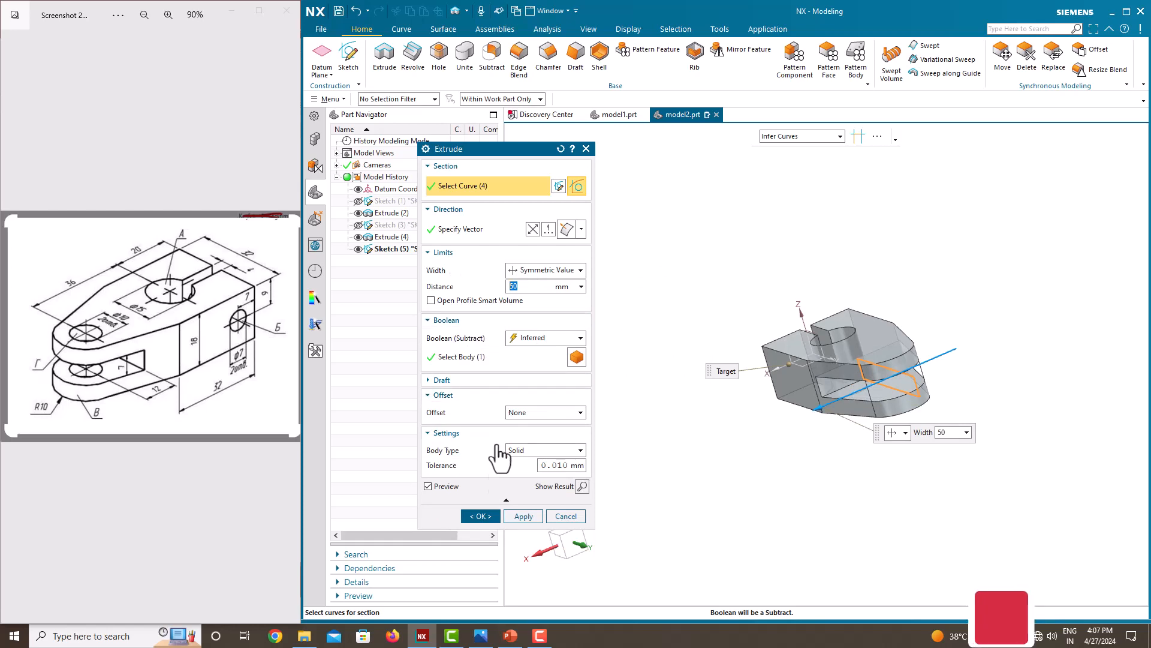
{"action": "left_click", "coordinate": [480, 515]}
{"action": "middle_click_drag", "start_coordinate": [744, 413], "coordinate": [777, 408]}
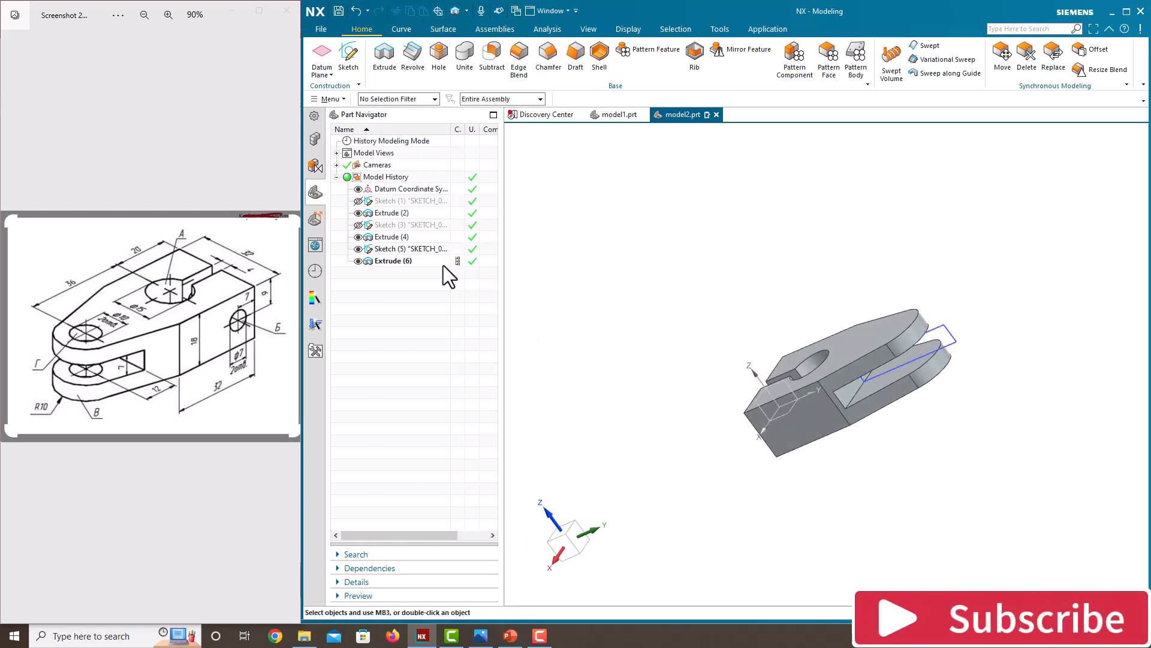
{"action": "middle_click_drag", "start_coordinate": [697, 330], "coordinate": [722, 329]}
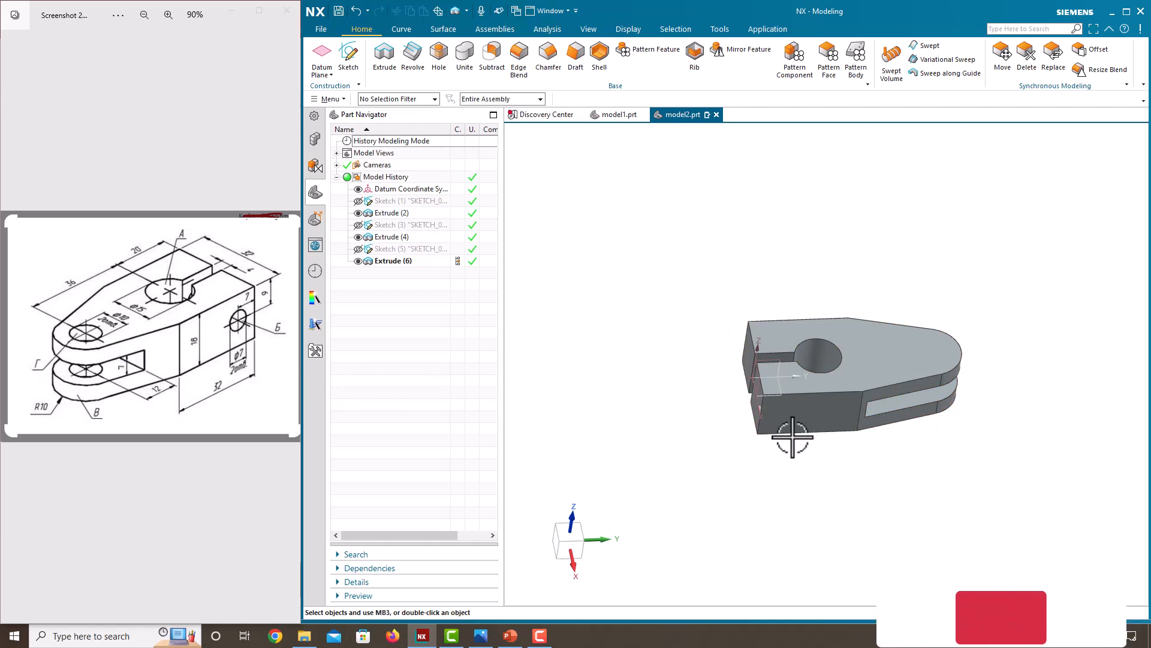
Create a simple 10 mm subtracting hole centred on the rounded fork end's arc, with the depth limit Through Body.
{"action": "mouse_move", "coordinate": [794, 437]}
{"action": "middle_mouse_down"}
{"action": "mouse_move", "coordinate": [779, 416]}
{"action": "mouse_move", "coordinate": [795, 420]}
{"action": "middle_mouse_up"}
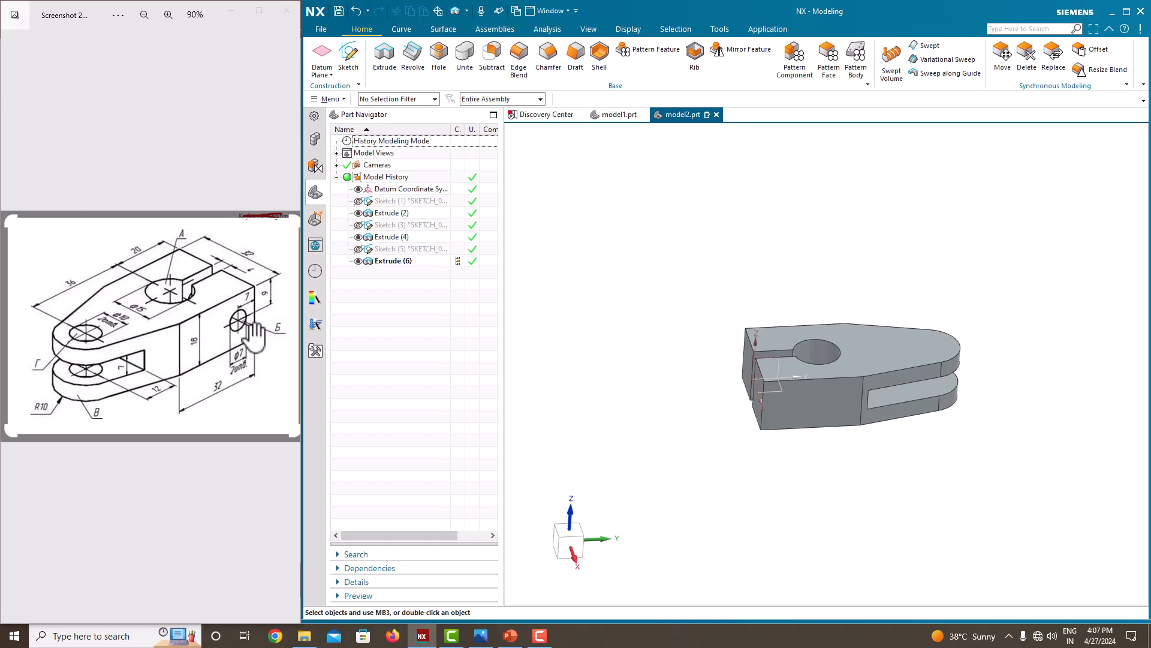
{"action": "left_click", "coordinate": [440, 60]}
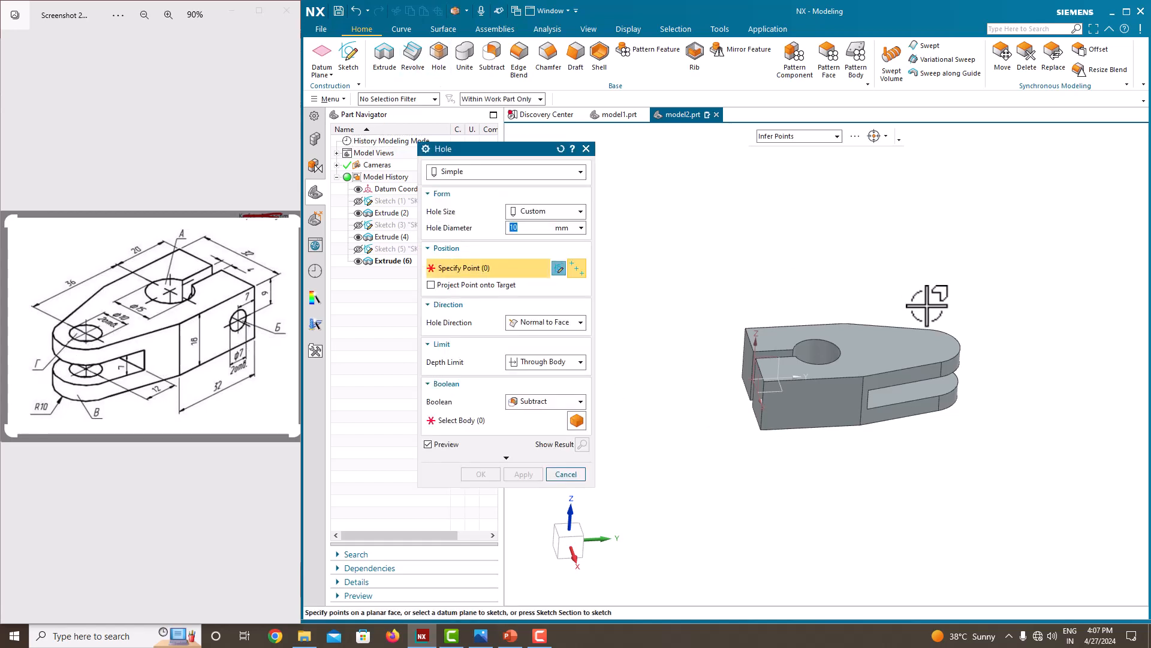
{"action": "scroll", "coordinate": [956, 335], "scroll_direction": "up", "scroll_amount": 2}
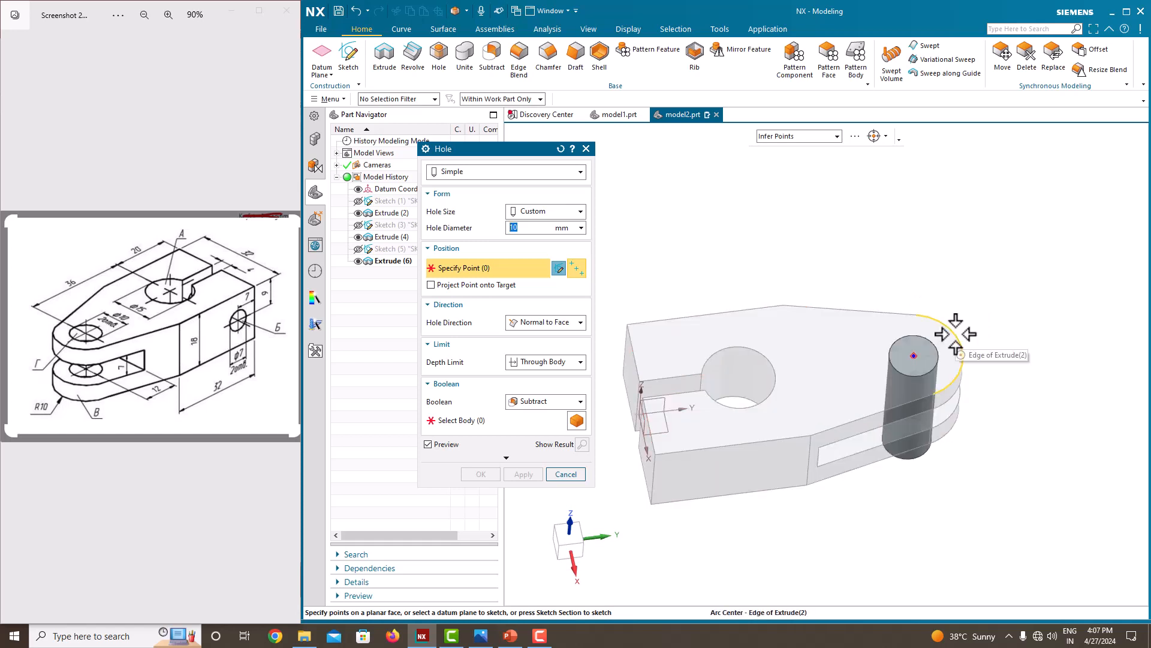
{"action": "left_click", "coordinate": [956, 334]}
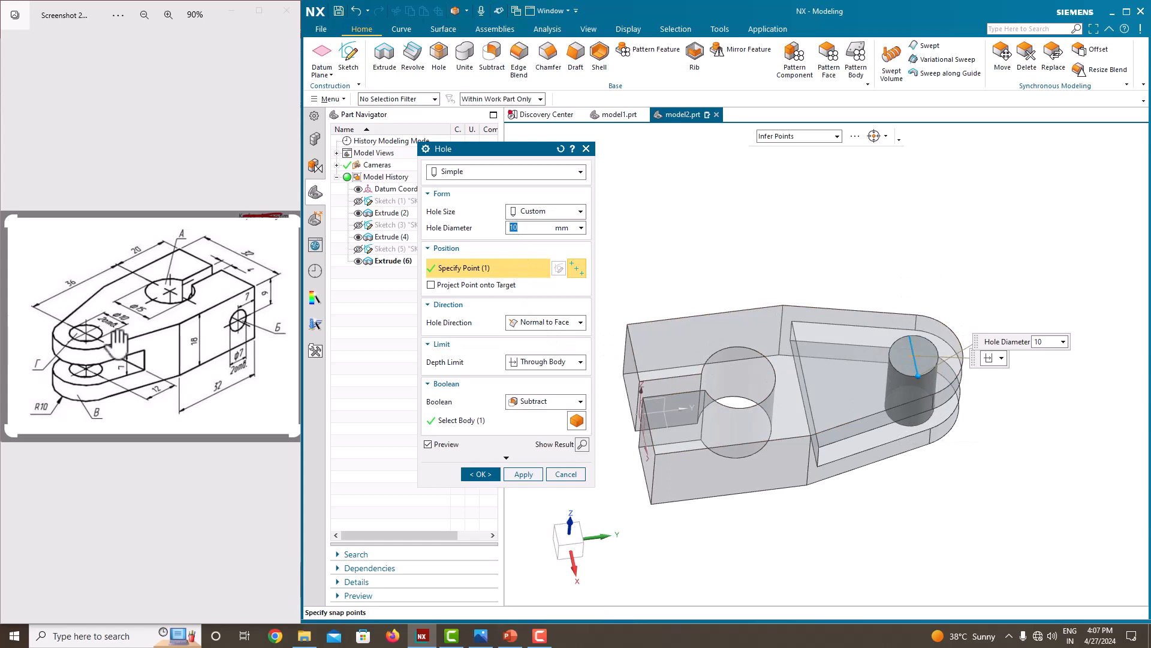
{"action": "left_click", "coordinate": [552, 364]}
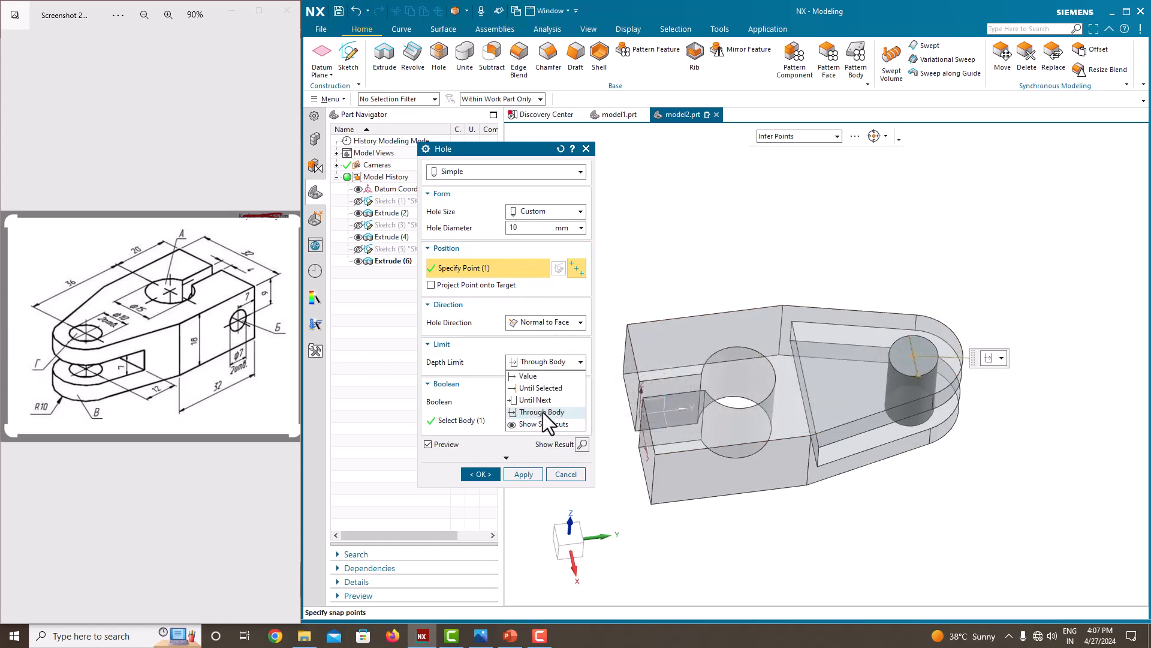
{"action": "left_click", "coordinate": [549, 428]}
{"action": "middle_click_drag", "start_coordinate": [780, 414], "coordinate": [769, 362]}
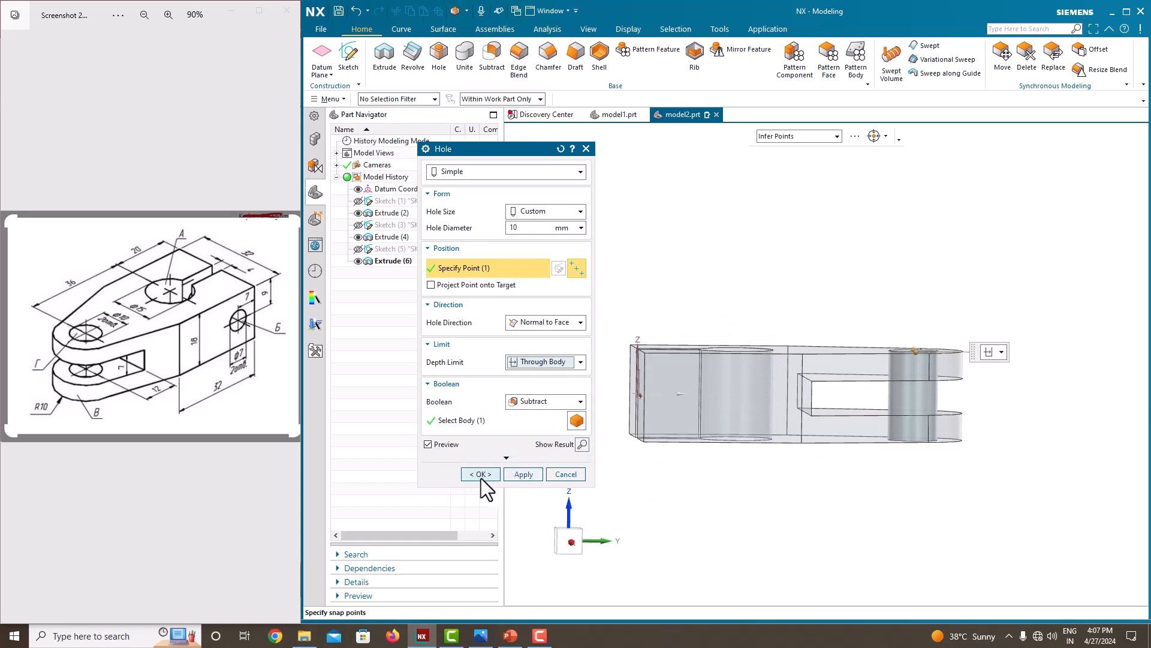
{"action": "left_click", "coordinate": [481, 474]}
Place a second simple hole on the flat side face, about 6.6 mm from the slotted end and 8.1 mm below the upper edge.
{"action": "middle_click_drag", "start_coordinate": [546, 450], "coordinate": [656, 360]}
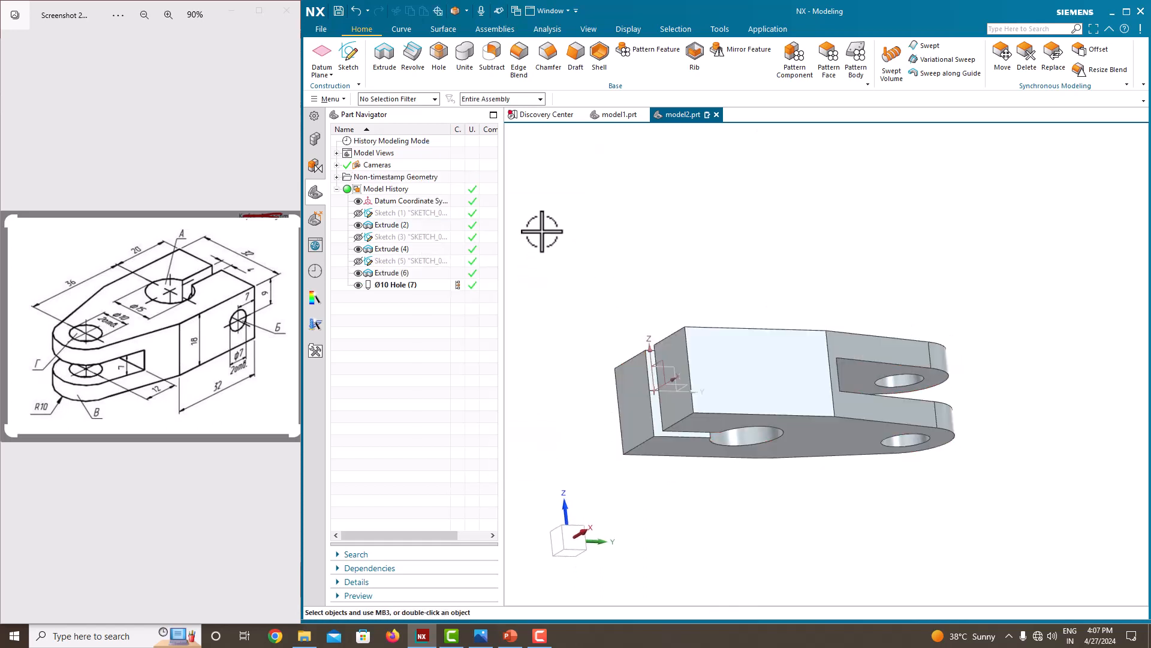
{"action": "middle_click_drag", "start_coordinate": [542, 232], "coordinate": [583, 202]}
{"action": "left_click", "coordinate": [441, 54]}
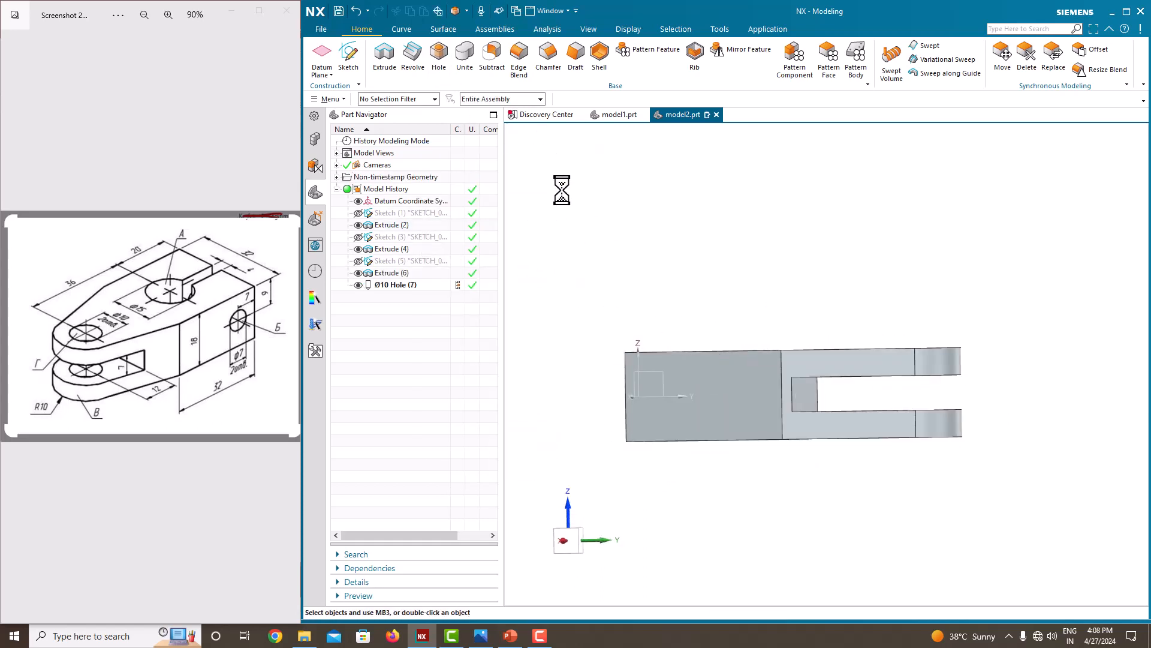
{"action": "middle_click_drag", "start_coordinate": [684, 297], "coordinate": [657, 396]}
{"action": "left_click", "coordinate": [661, 438]}
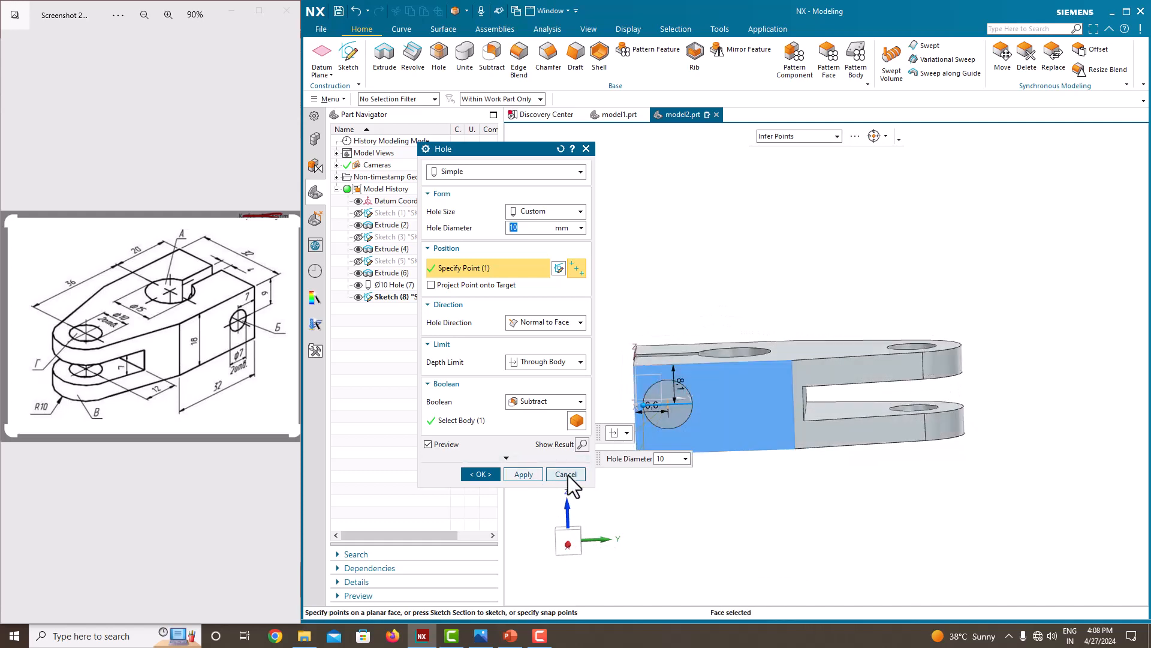
Set the side hole's position to 9 mm below the face's upper edge and 7 mm from the slotted end.
{"action": "scroll", "coordinate": [671, 395], "scroll_direction": "up", "scroll_amount": 1}
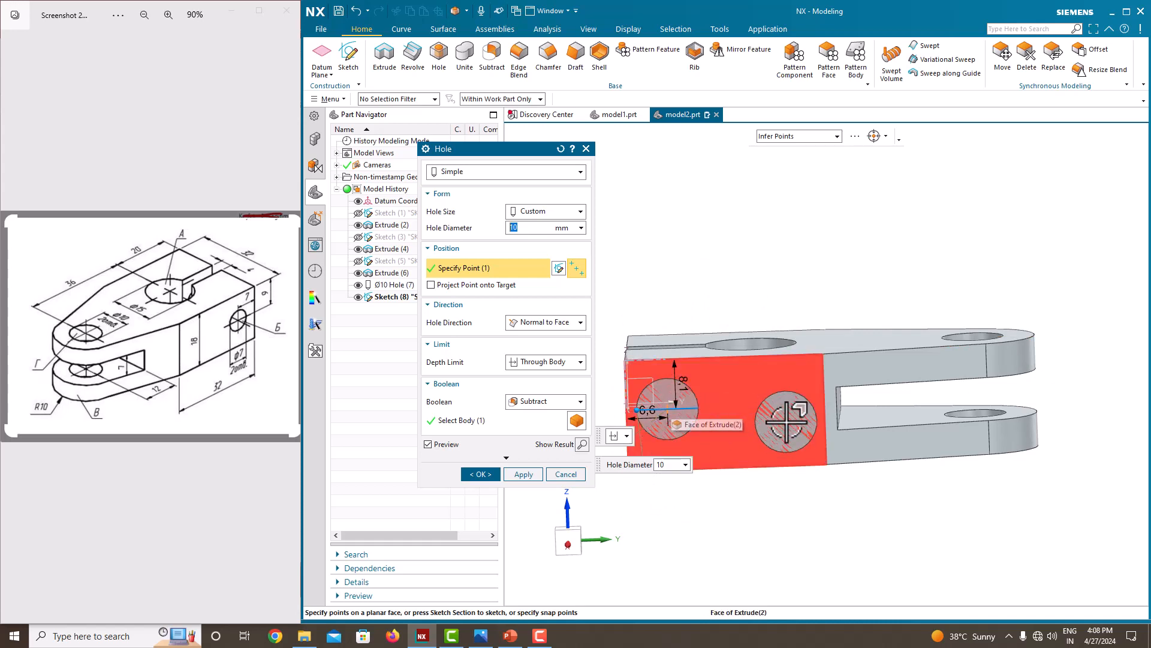
{"action": "scroll", "coordinate": [841, 396], "scroll_direction": "down", "scroll_amount": 1}
{"action": "middle_click_drag", "start_coordinate": [765, 407], "coordinate": [782, 411]}
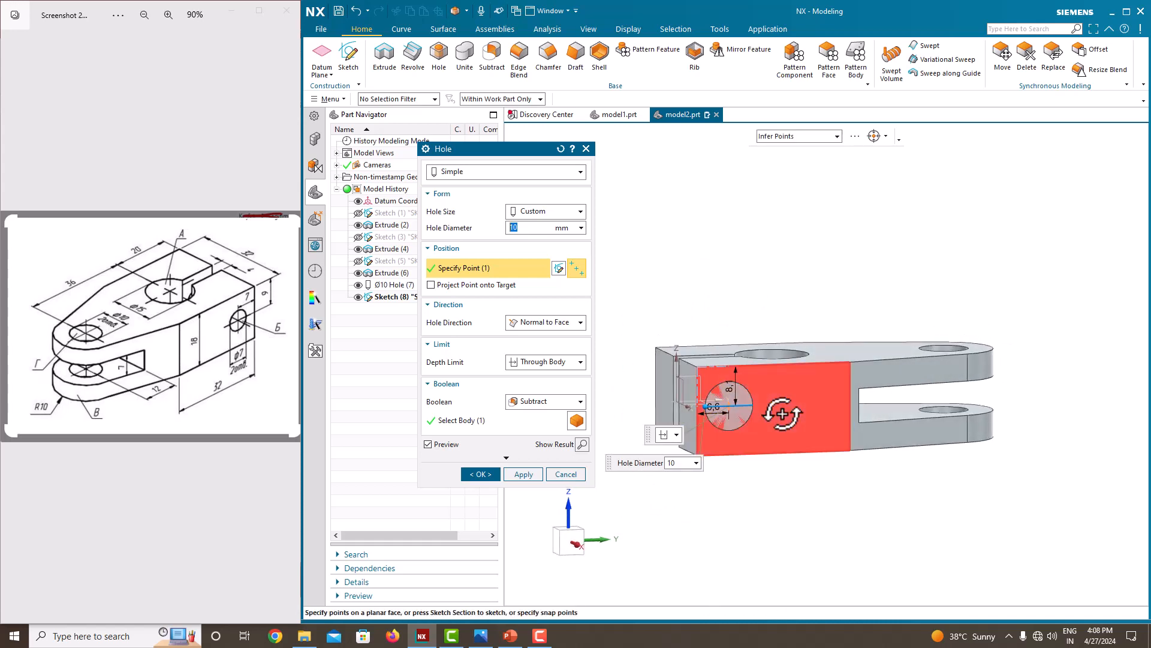
{"action": "scroll", "coordinate": [751, 418], "scroll_direction": "up", "scroll_amount": 2}
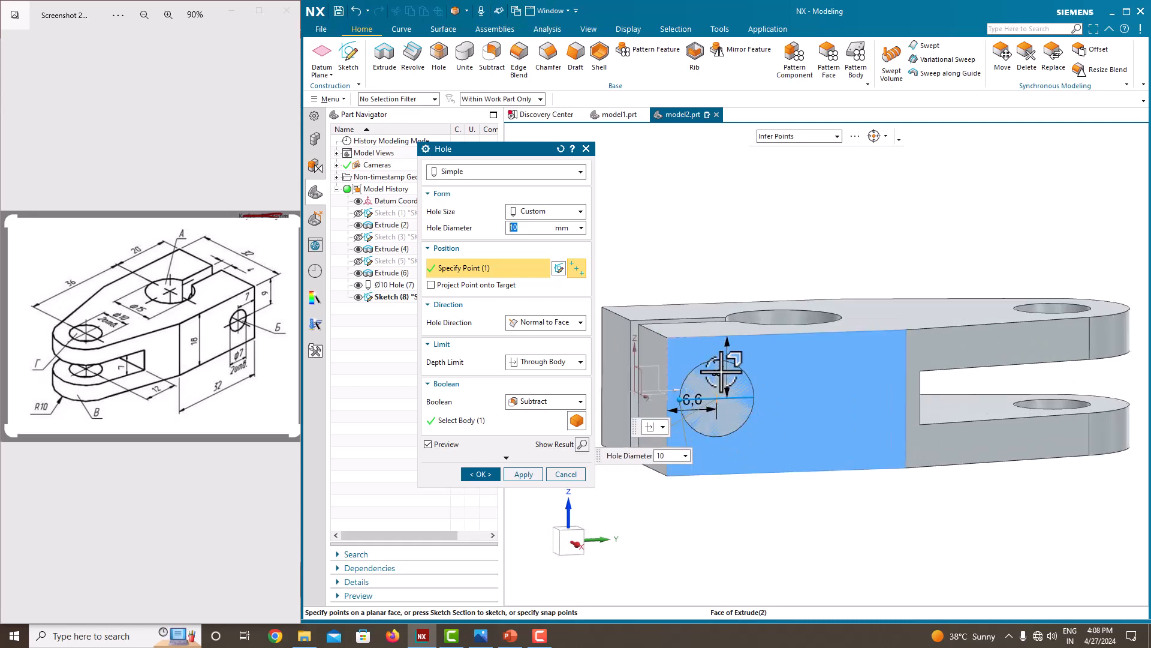
{"action": "double_click", "coordinate": [723, 373]}
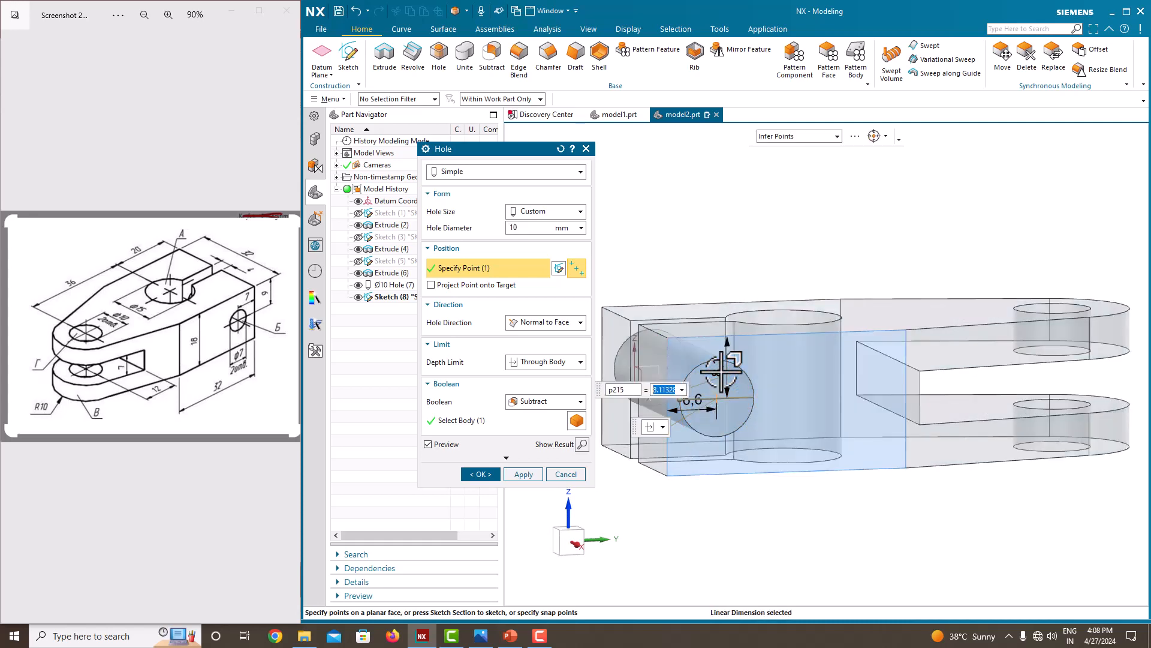
{"action": "type", "text": "9"}
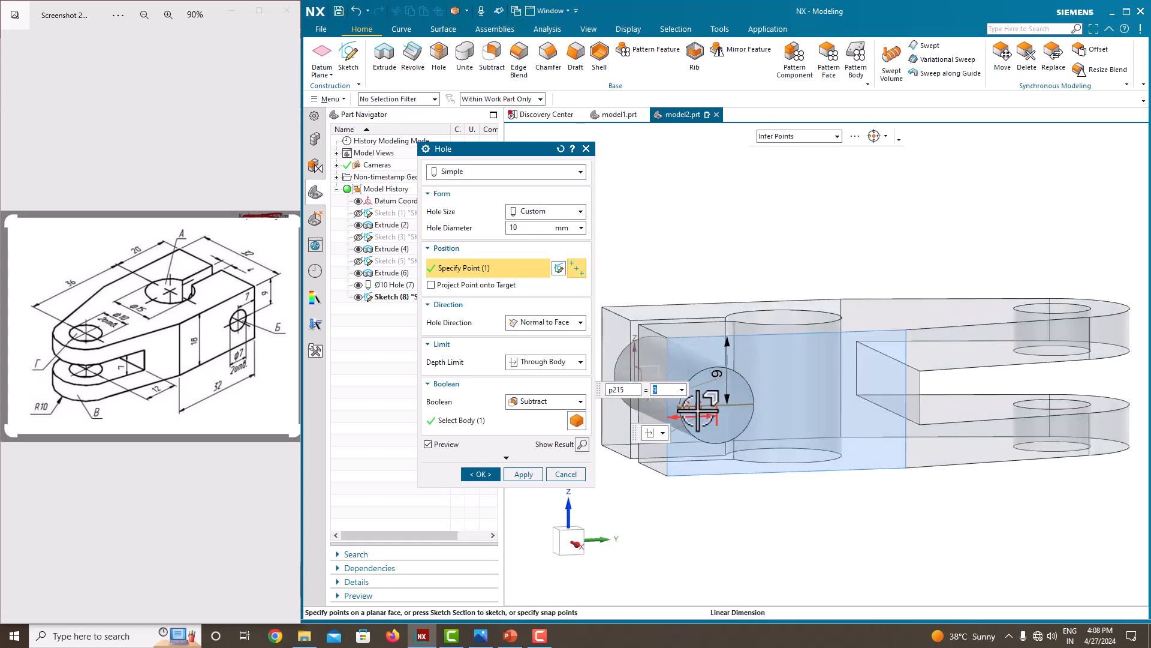
{"action": "double_click", "coordinate": [700, 427]}
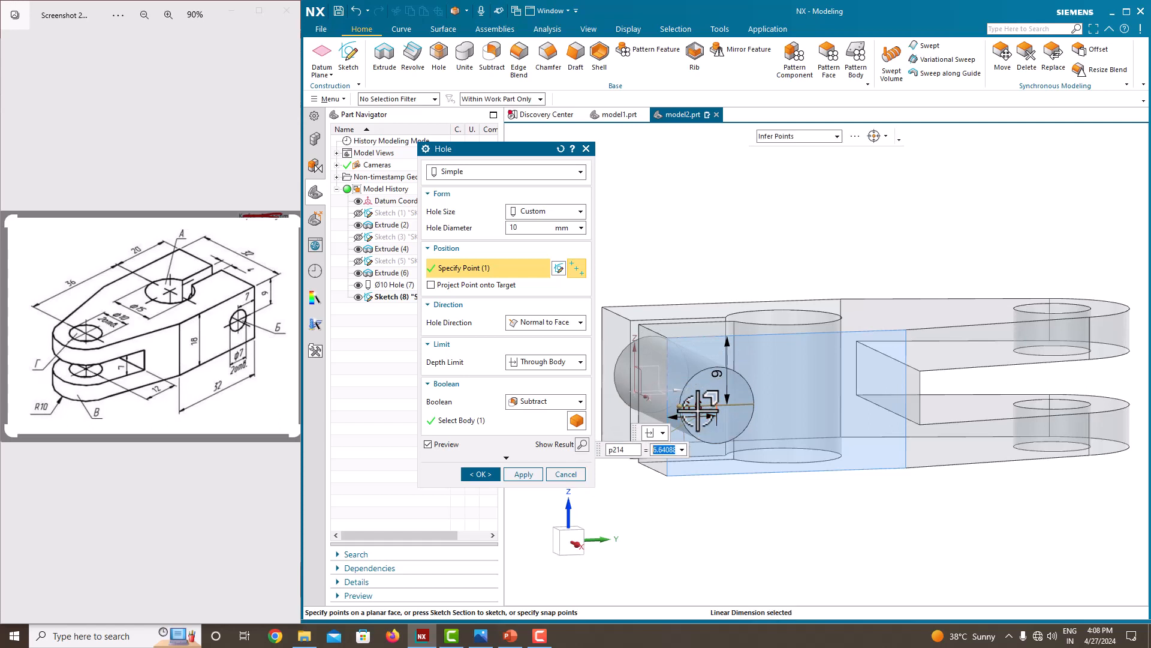
{"action": "key", "text": "Return"}
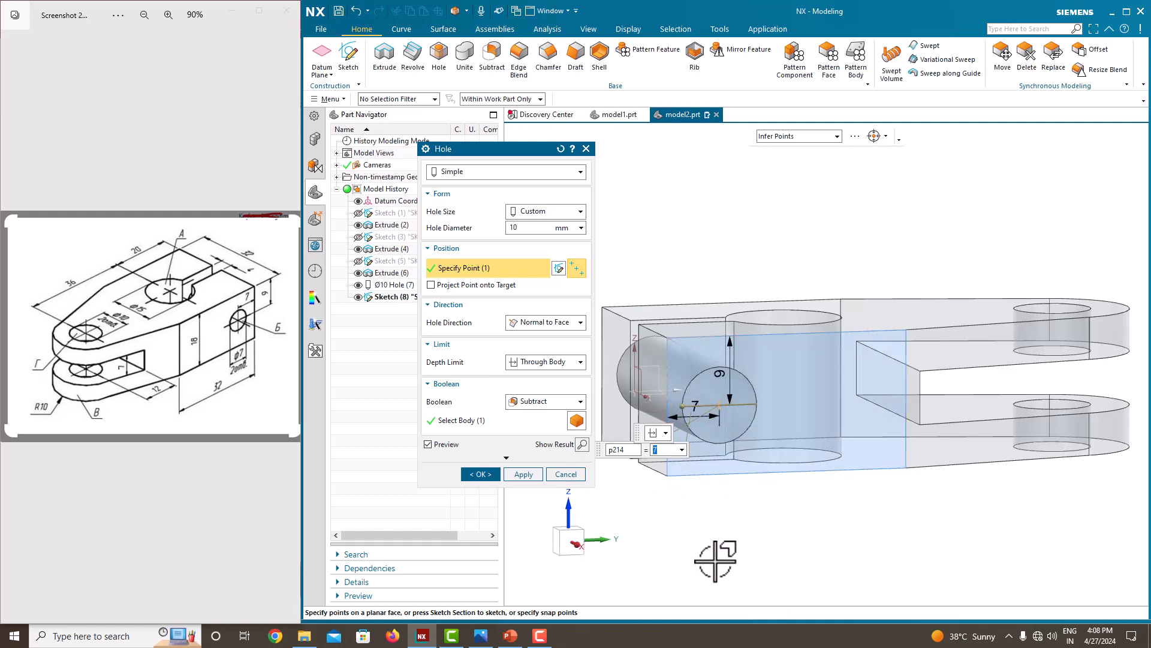
Set the side hole's diameter to 7 mm with a Through Body depth limit and create it as a subtracting hole.
{"action": "left_click", "coordinate": [530, 233]}
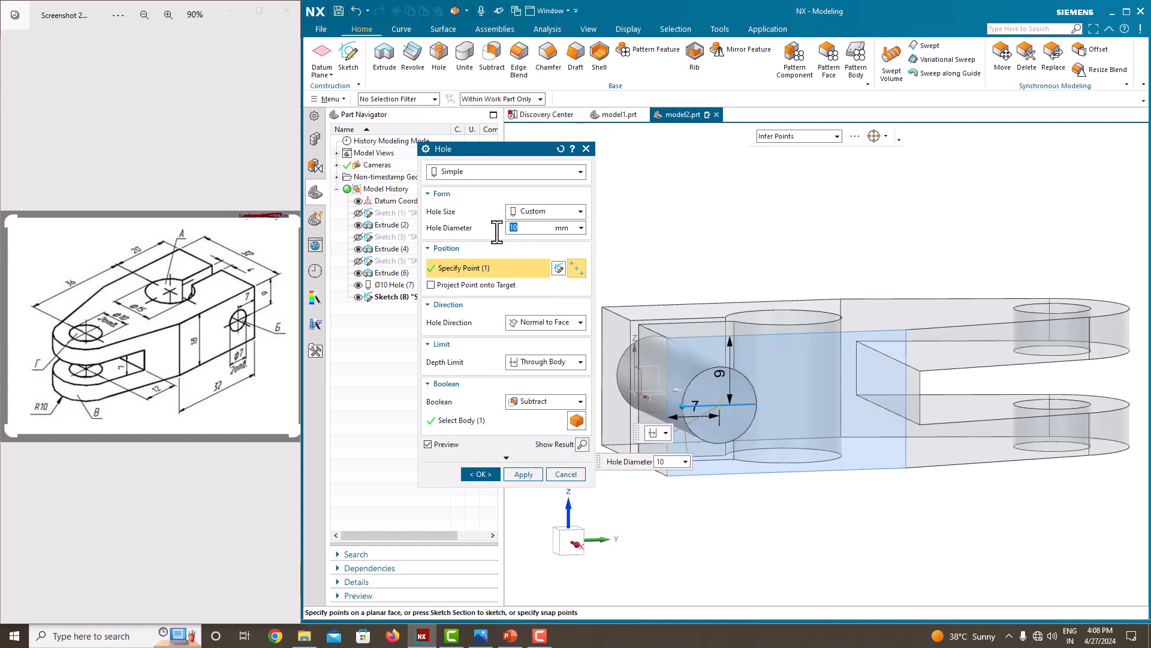
{"action": "key", "text": "Return"}
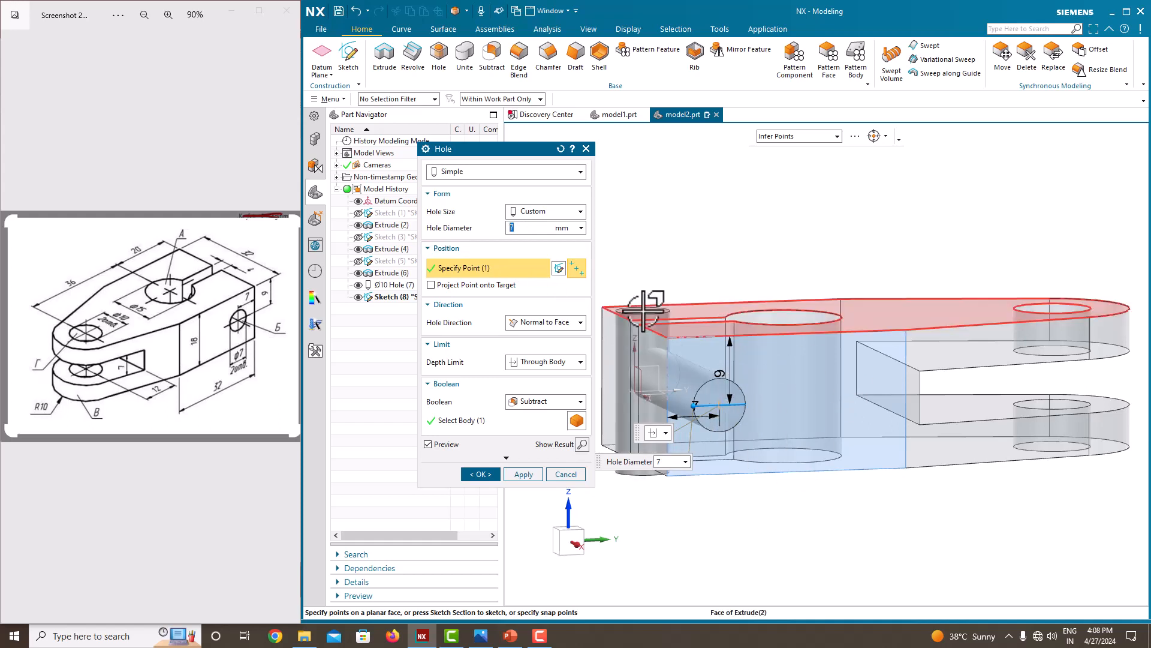
{"action": "left_click", "coordinate": [536, 364]}
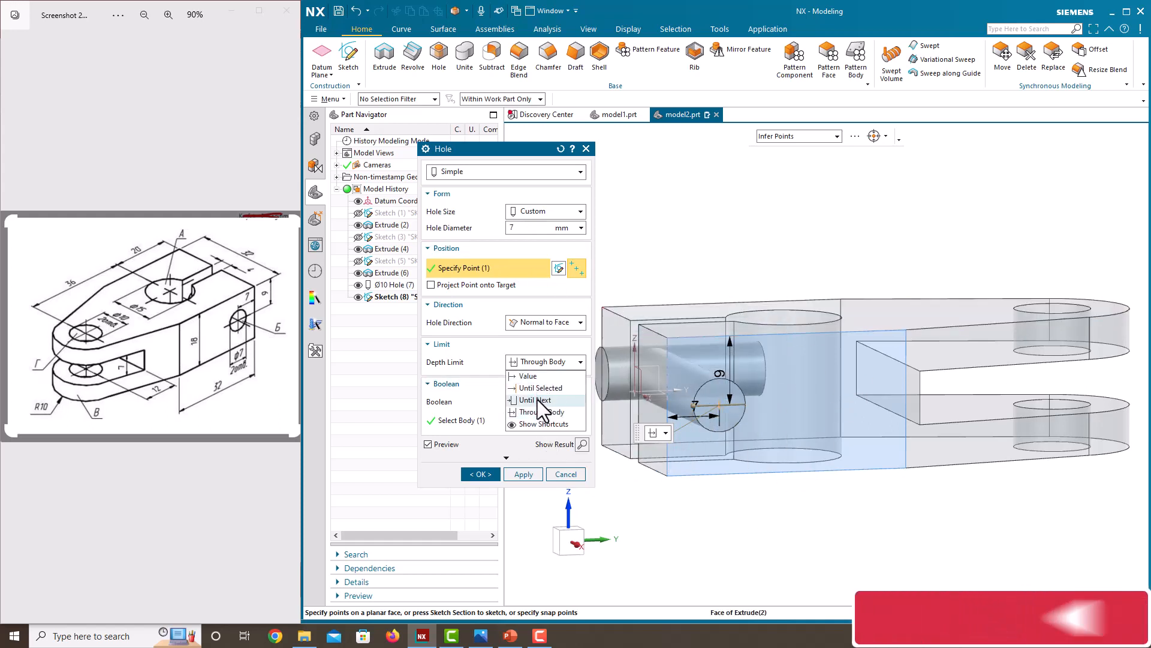
{"action": "left_click", "coordinate": [540, 413]}
{"action": "left_click", "coordinate": [480, 474]}
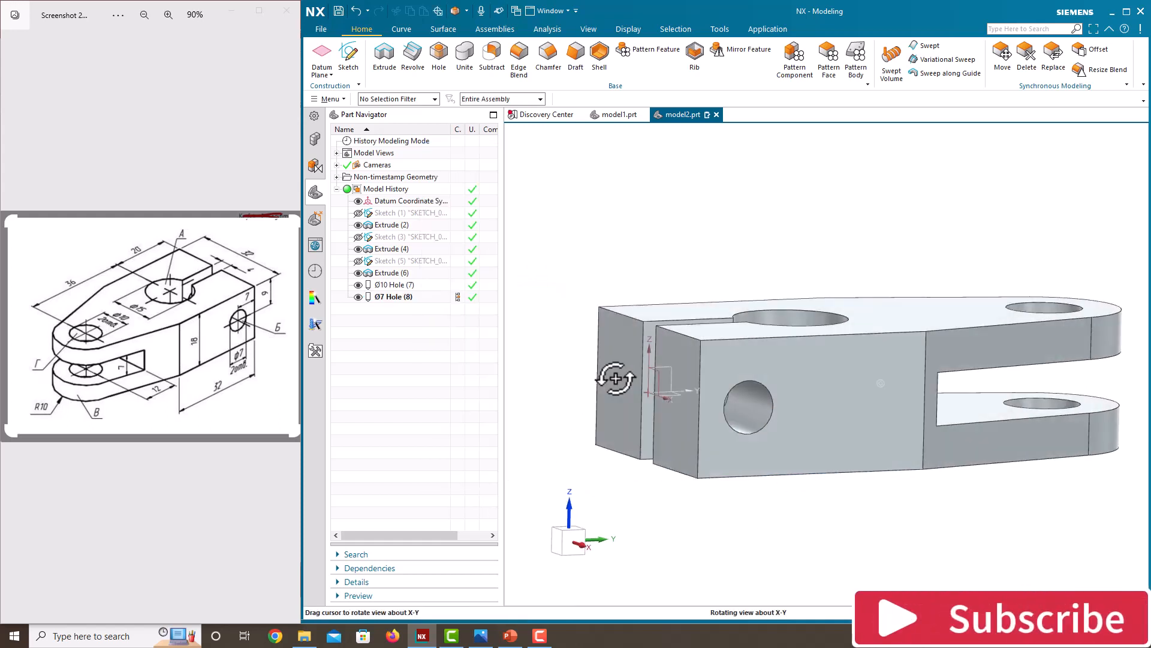
Examine the clamp's holes, keyhole and fork slot from several directions, including a standard orientation, against the reference drawing.
{"action": "middle_click_drag", "start_coordinate": [599, 384], "coordinate": [773, 419]}
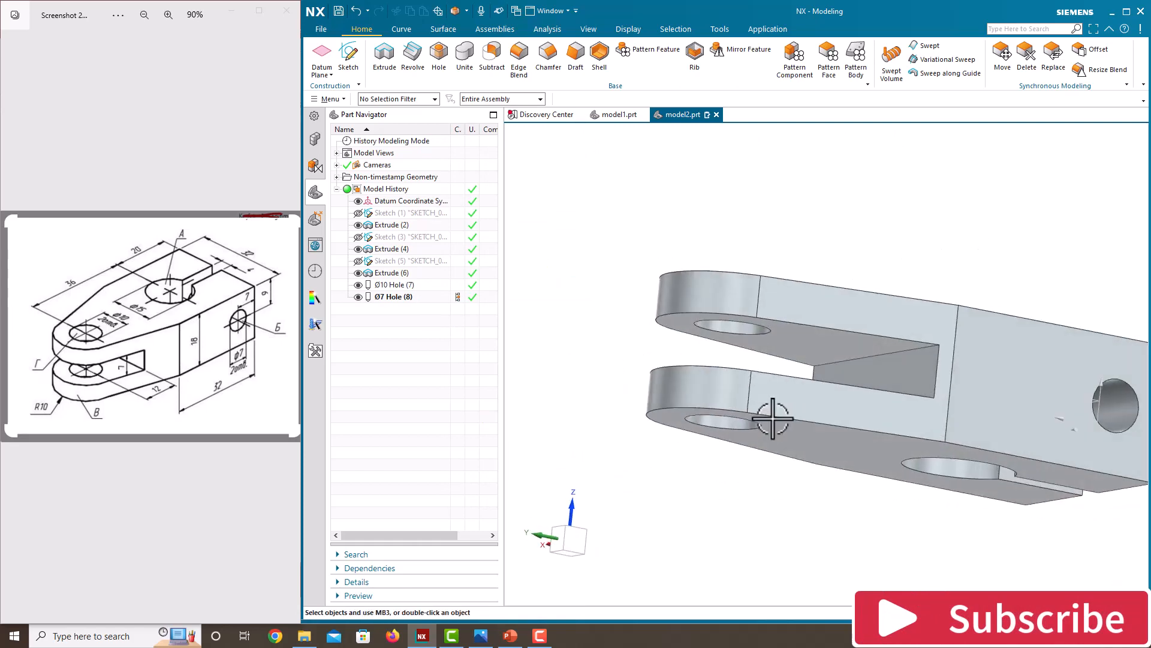
{"action": "scroll", "coordinate": [677, 329], "scroll_direction": "up", "scroll_amount": 3}
{"action": "scroll", "coordinate": [665, 286], "scroll_direction": "down", "scroll_amount": 5}
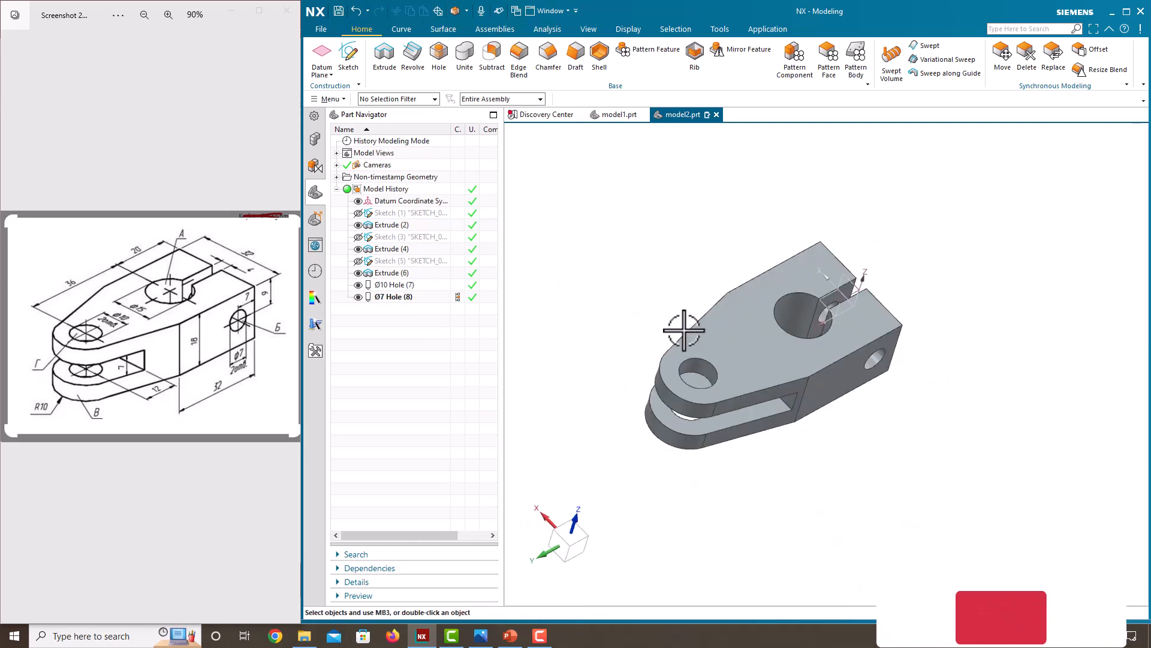
{"action": "middle_click_drag", "start_coordinate": [683, 327], "coordinate": [660, 309]}
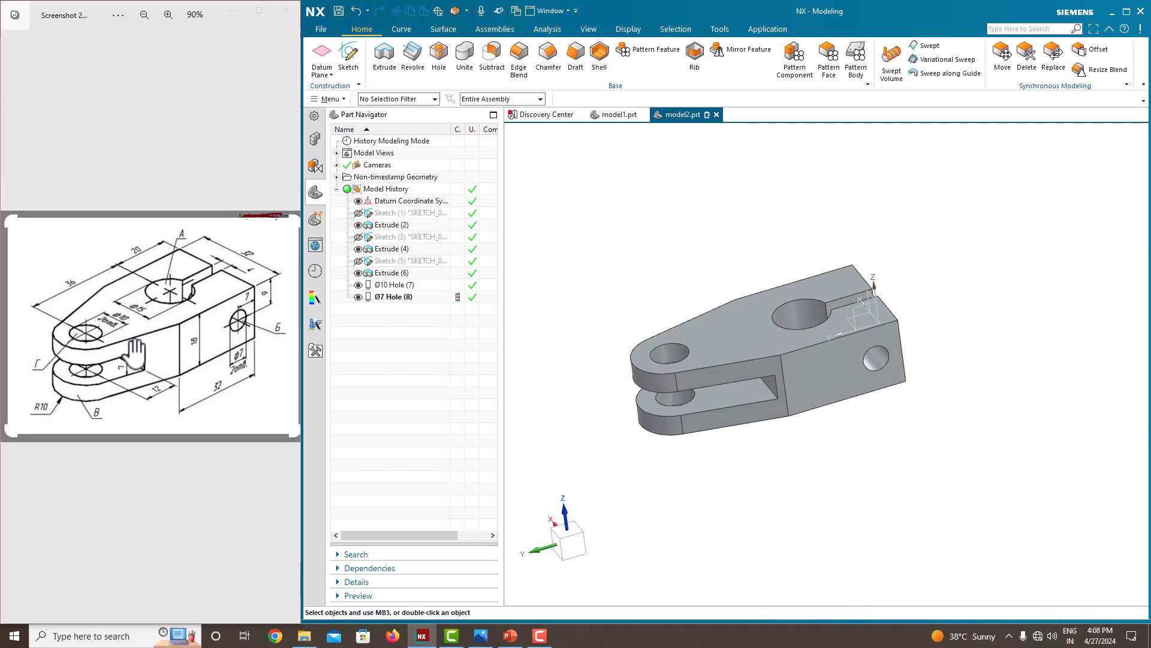
{"action": "middle_click_drag", "start_coordinate": [667, 399], "coordinate": [783, 276]}
{"action": "right_click", "coordinate": [618, 273]}
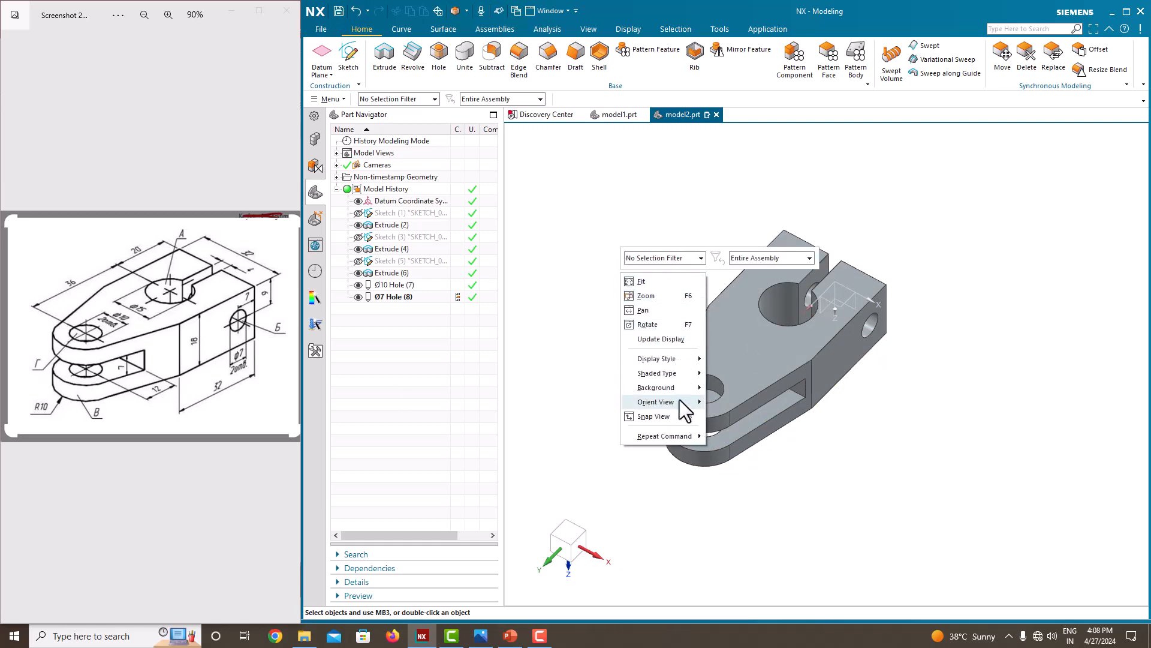
{"action": "mouse_move", "coordinate": [684, 407]}
{"action": "left_click", "coordinate": [737, 408]}
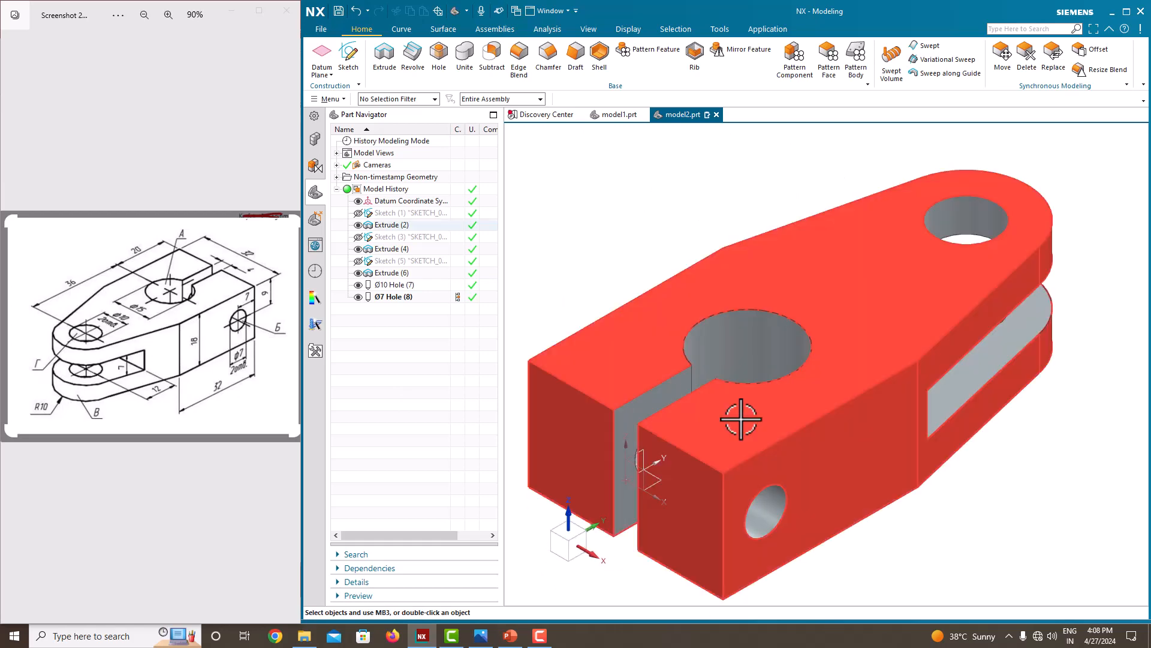
{"action": "middle_click_drag", "start_coordinate": [779, 265], "coordinate": [651, 316]}
{"action": "scroll", "coordinate": [652, 314], "scroll_direction": "up", "scroll_amount": 2}
{"action": "scroll", "coordinate": [652, 309], "scroll_direction": "down", "scroll_amount": 1}
{"action": "mouse_move", "coordinate": [737, 262]}
{"action": "middle_mouse_down"}
{"action": "mouse_move", "coordinate": [753, 257]}
{"action": "mouse_move", "coordinate": [744, 260]}
{"action": "middle_mouse_up"}
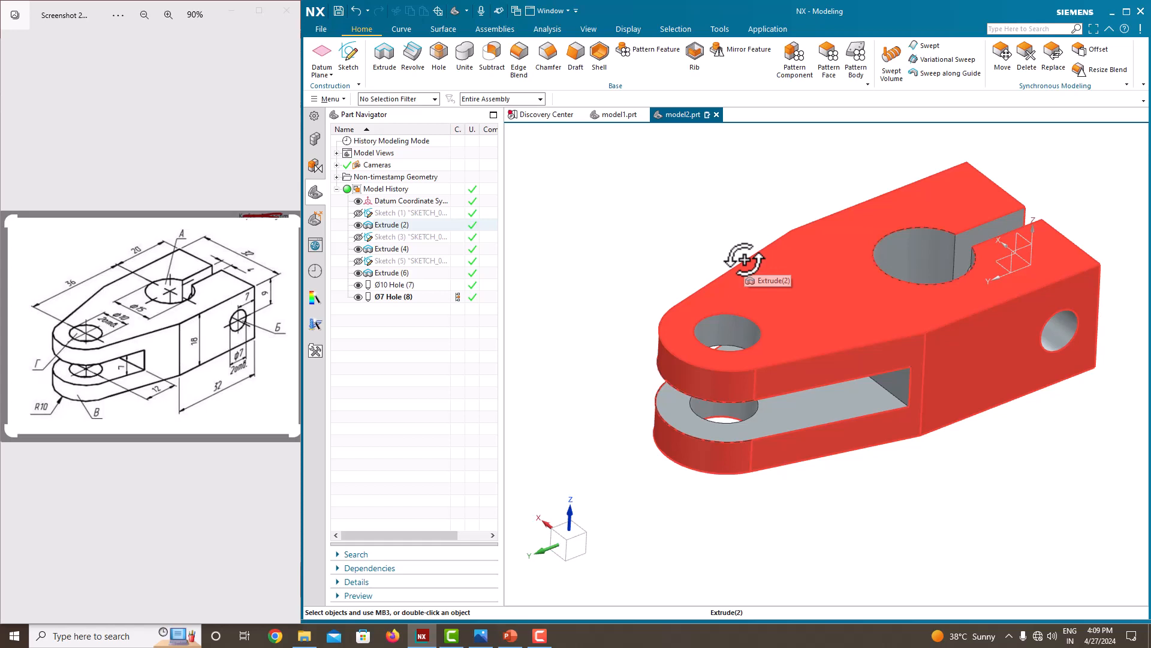